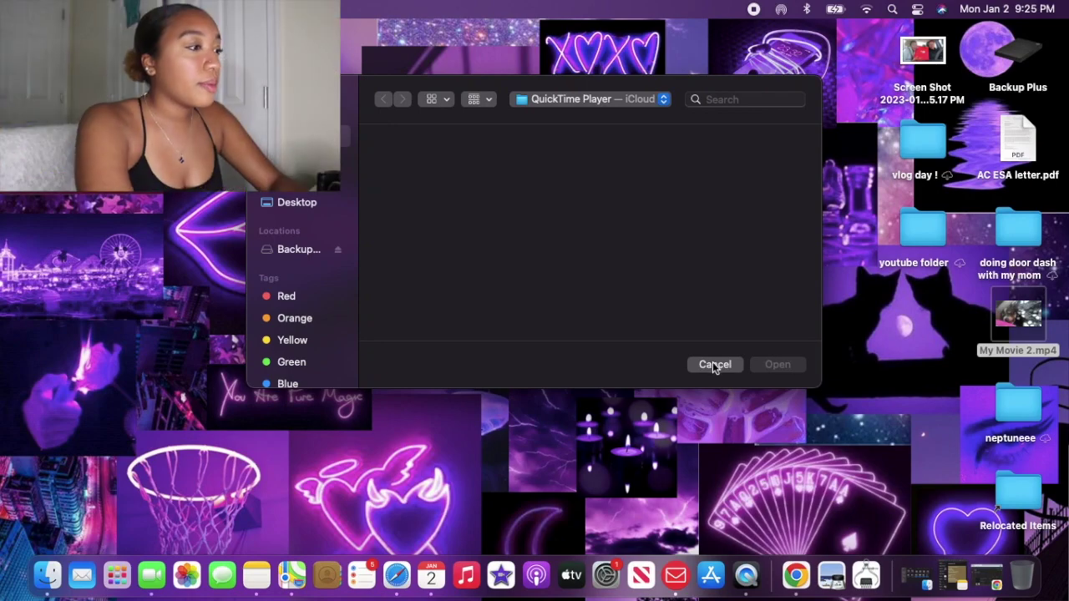
Switch to iMovie and create a new movie project.
{"action": "left_click", "coordinate": [504, 578]}
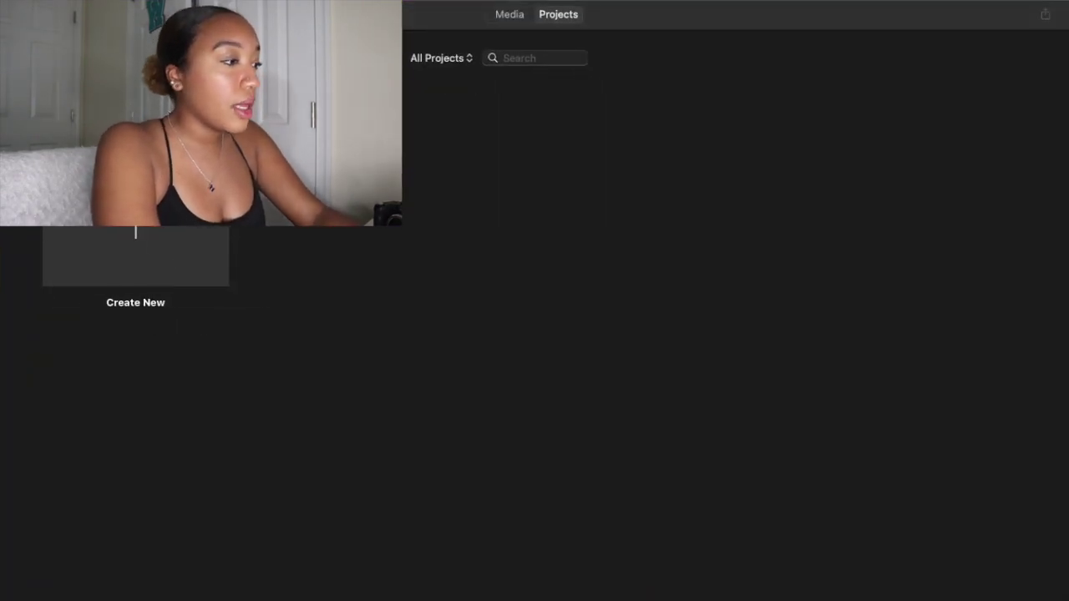
{"action": "left_click", "coordinate": [152, 210]}
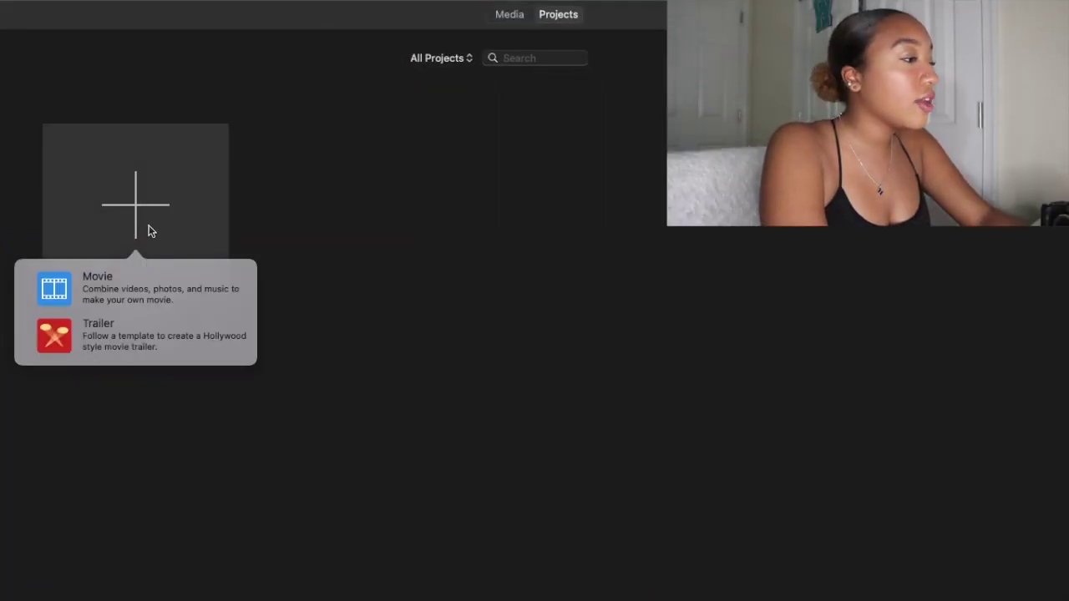
{"action": "left_click", "coordinate": [106, 290]}
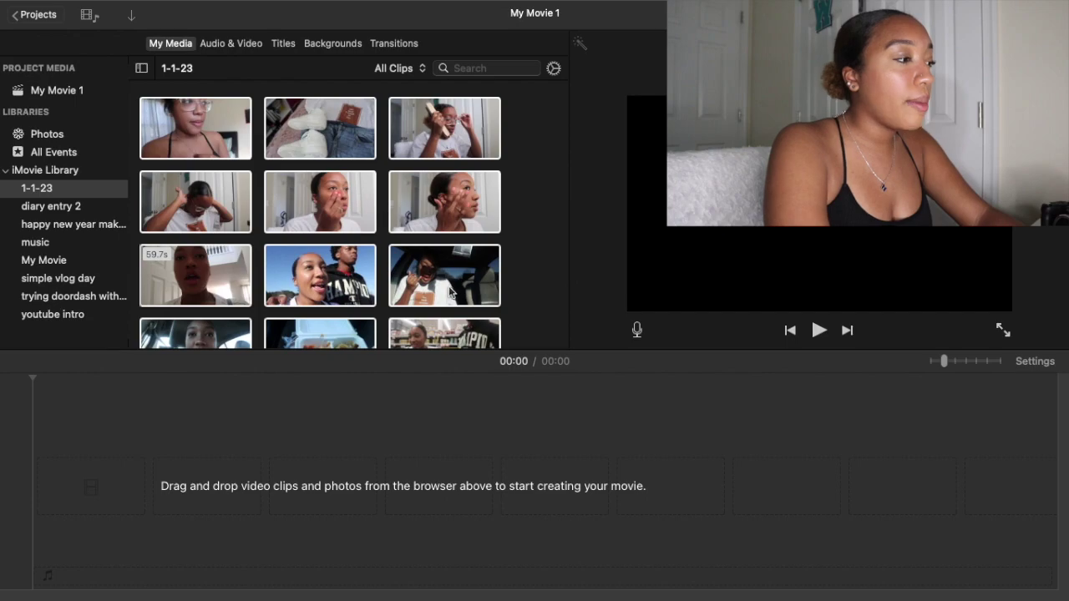
{"action": "scroll", "coordinate": [378, 269], "scroll_direction": "down", "scroll_amount": 3}
{"action": "key", "text": "super+a"}
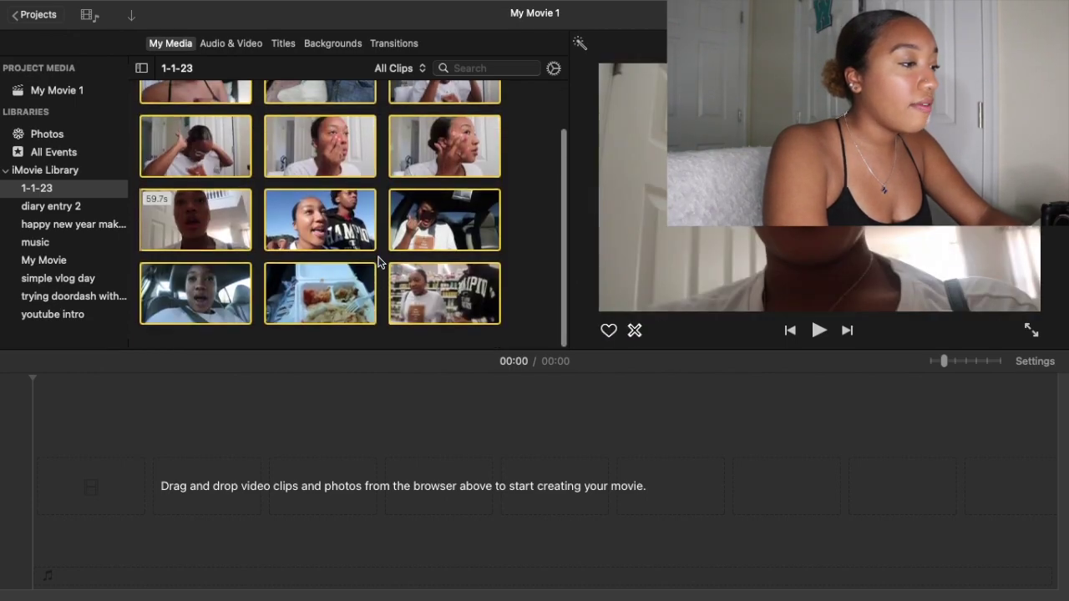
{"action": "scroll", "coordinate": [378, 266], "scroll_direction": "up", "scroll_amount": 3}
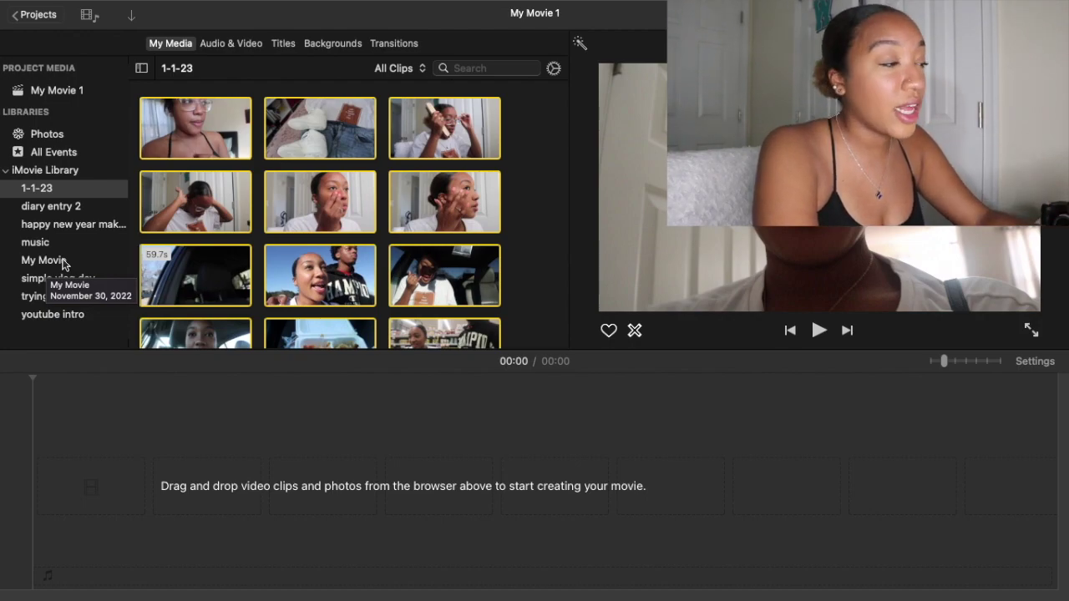
Add the clip from the youtube intro event to the start of the empty timeline.
{"action": "left_click", "coordinate": [52, 315]}
{"action": "left_click", "coordinate": [207, 132]}
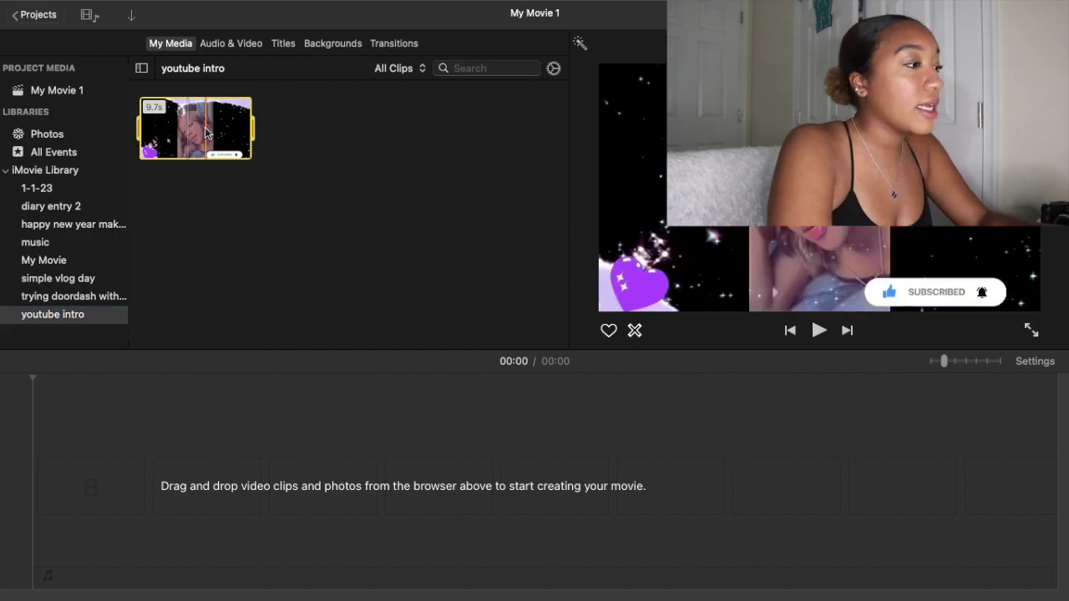
{"action": "left_click_drag", "start_coordinate": [155, 405], "coordinate": [60, 500]}
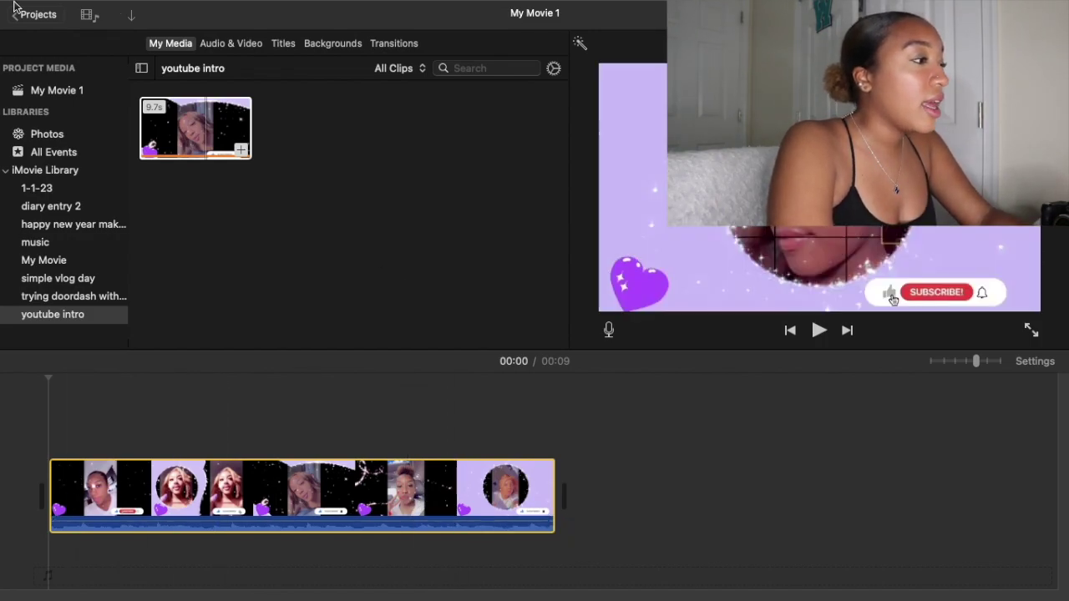
Add MVI_2352.MP4, MVI_2353.MP4 and MVI_2354.MP4 from the Backup Plus drive's 2023 makeup routine folder to the timeline after the intro.
{"action": "left_click", "coordinate": [48, 34]}
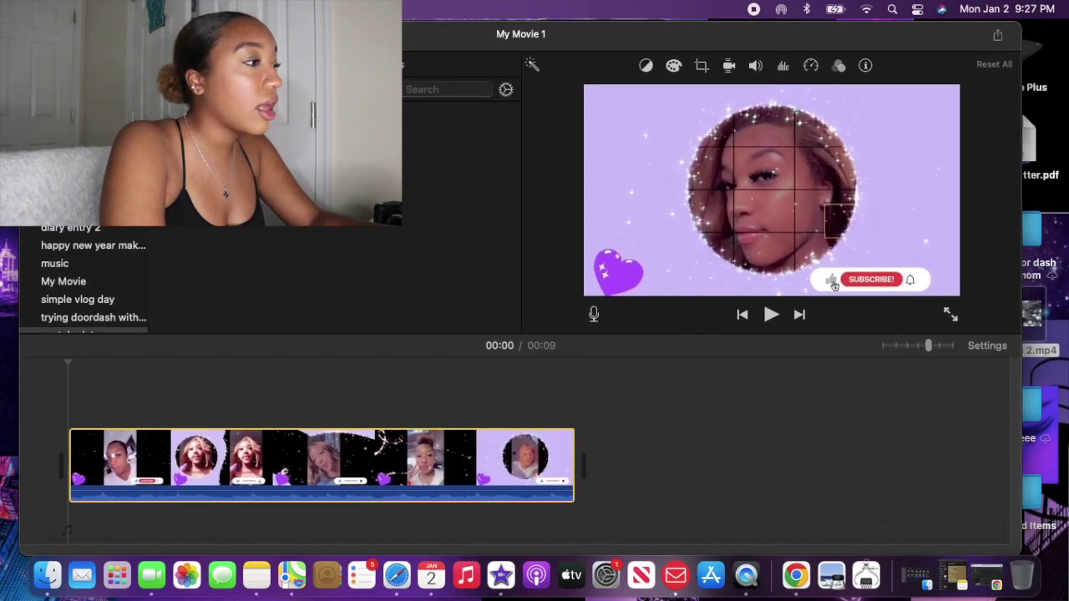
{"action": "double_click", "coordinate": [1034, 57]}
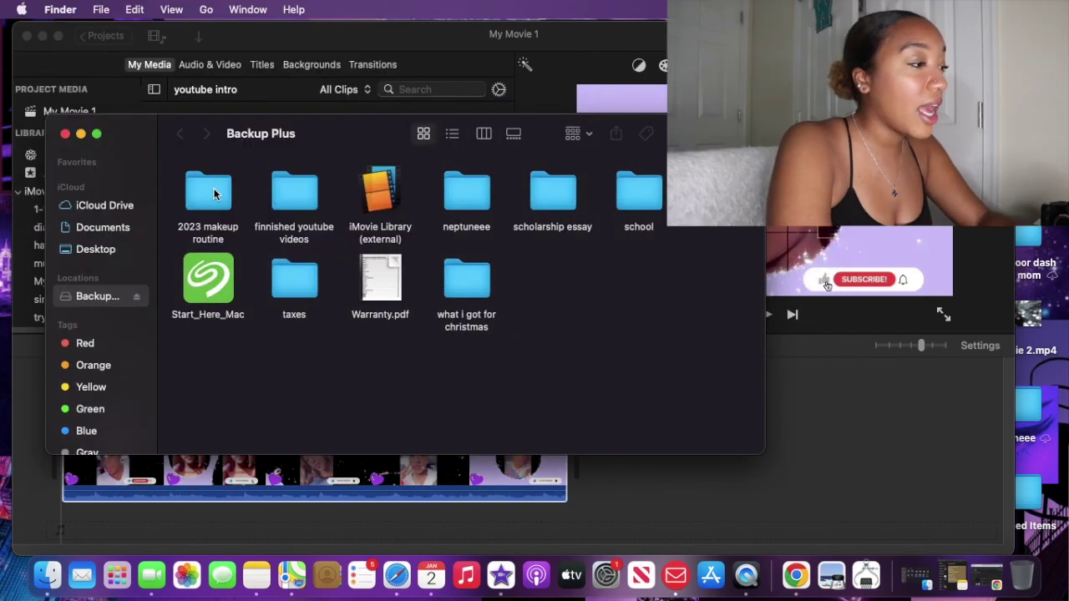
{"action": "double_click", "coordinate": [208, 194]}
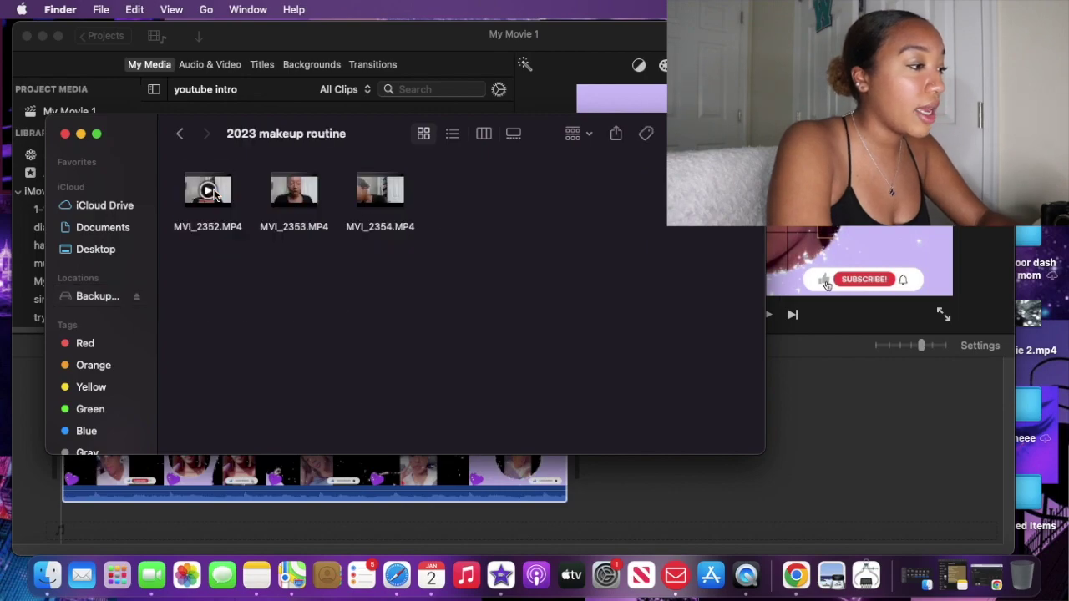
{"action": "left_click_drag", "start_coordinate": [177, 170], "coordinate": [441, 238]}
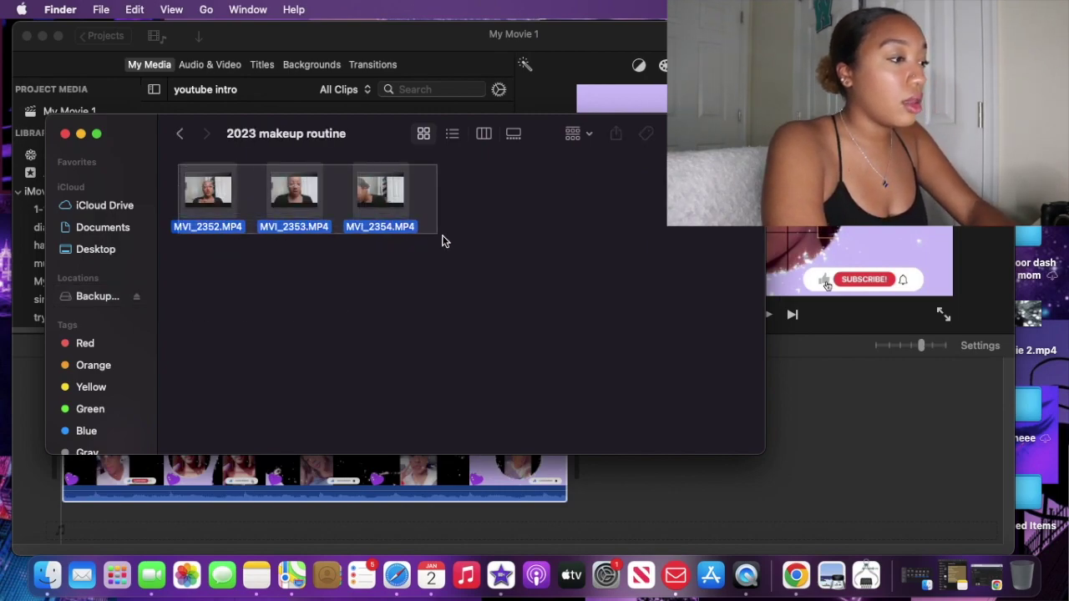
{"action": "left_click_drag", "start_coordinate": [346, 125], "coordinate": [756, 51]}
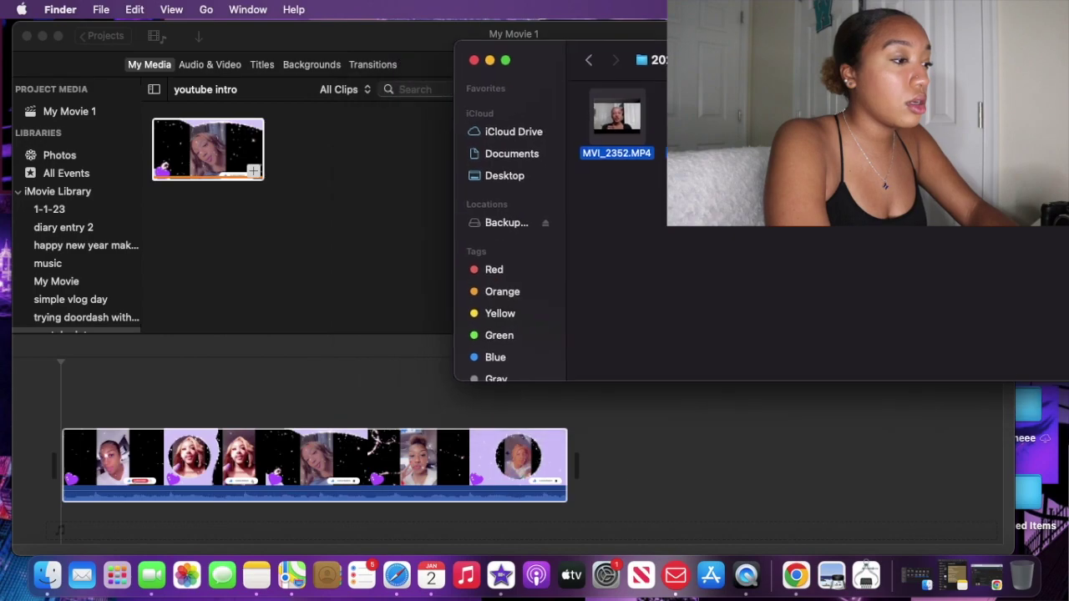
{"action": "left_click_drag", "start_coordinate": [608, 118], "coordinate": [628, 431]}
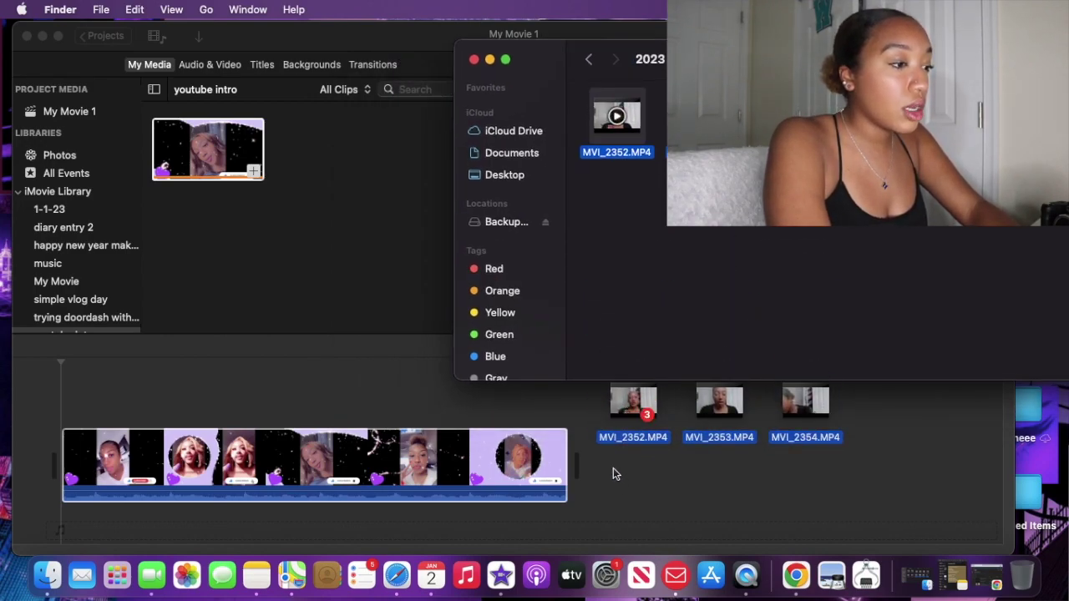
{"action": "left_click_drag", "start_coordinate": [613, 474], "coordinate": [609, 472]}
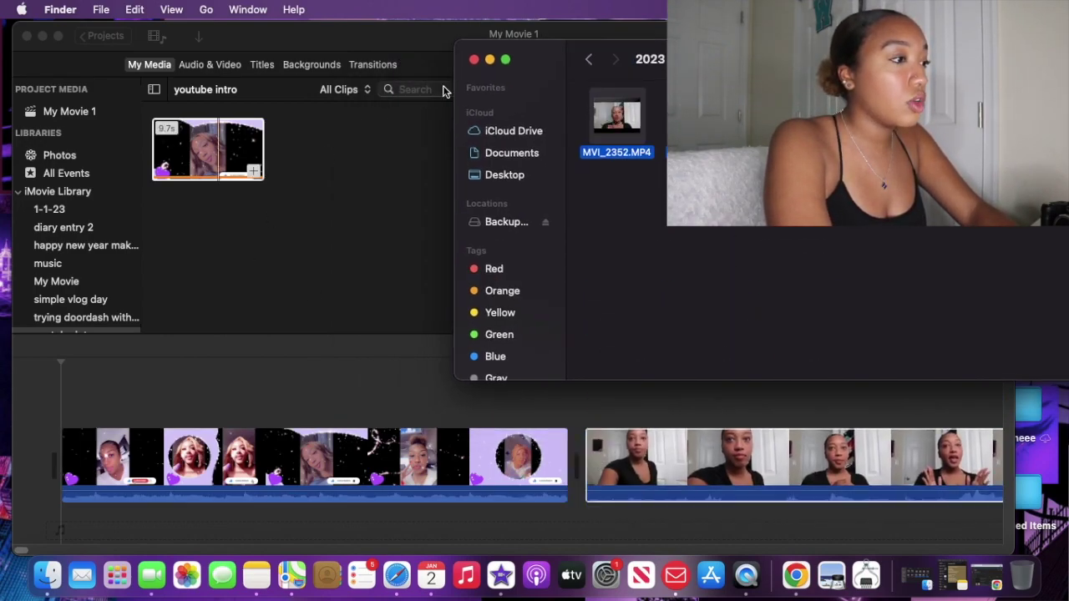
{"action": "left_click", "coordinate": [473, 60]}
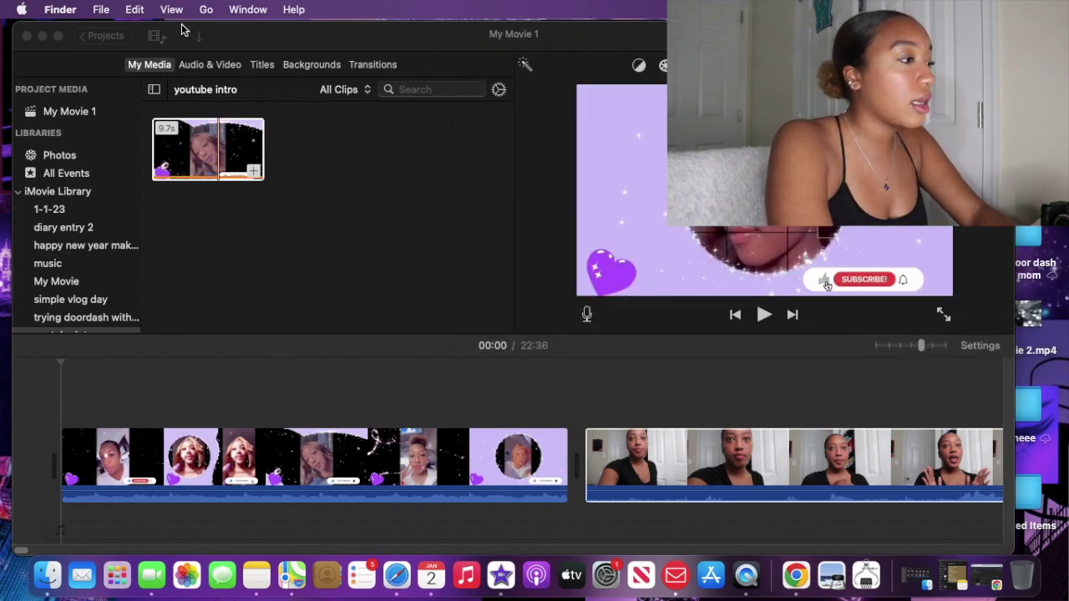
Add the youtube intro clip again at the end of the timeline, after the last makeup clip.
{"action": "left_click", "coordinate": [876, 347]}
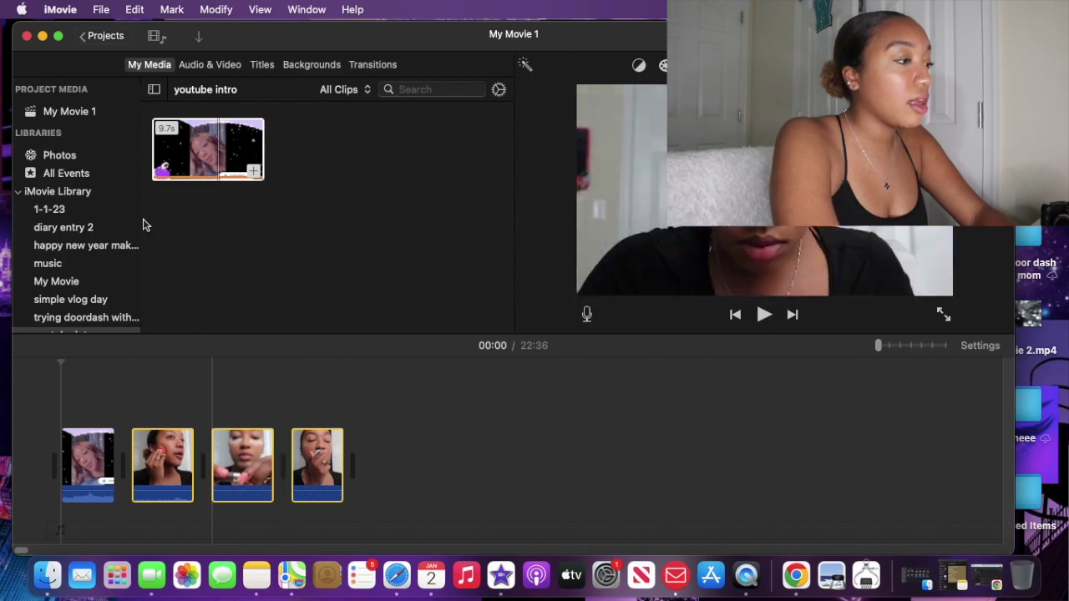
{"action": "mouse_move", "coordinate": [881, 348]}
{"action": "left_mouse_down"}
{"action": "mouse_move", "coordinate": [928, 348]}
{"action": "mouse_move", "coordinate": [879, 349]}
{"action": "left_mouse_up"}
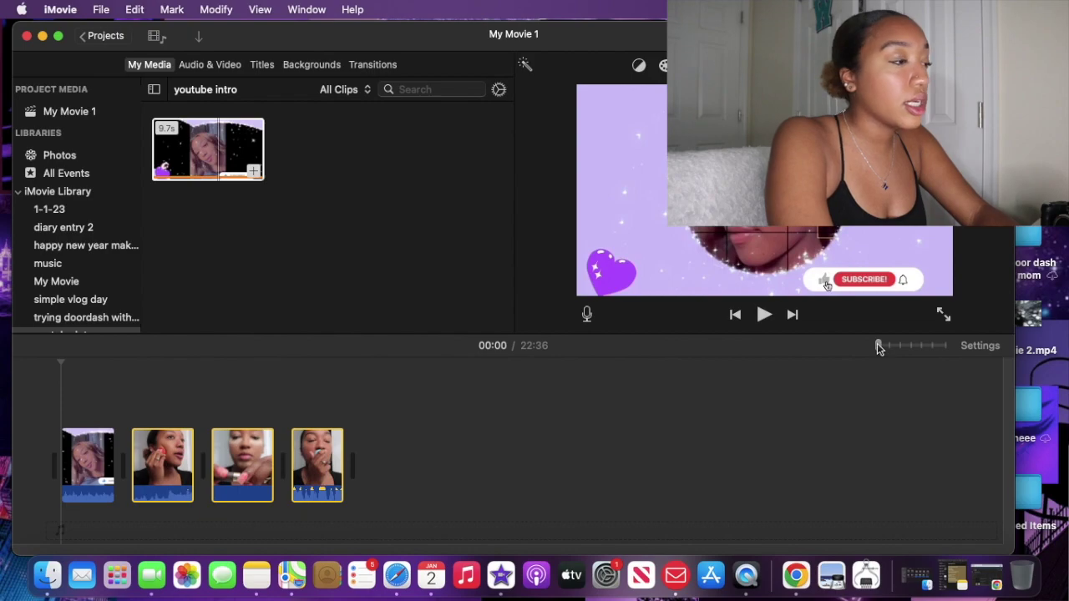
{"action": "left_click", "coordinate": [59, 37]}
{"action": "left_click", "coordinate": [200, 137]}
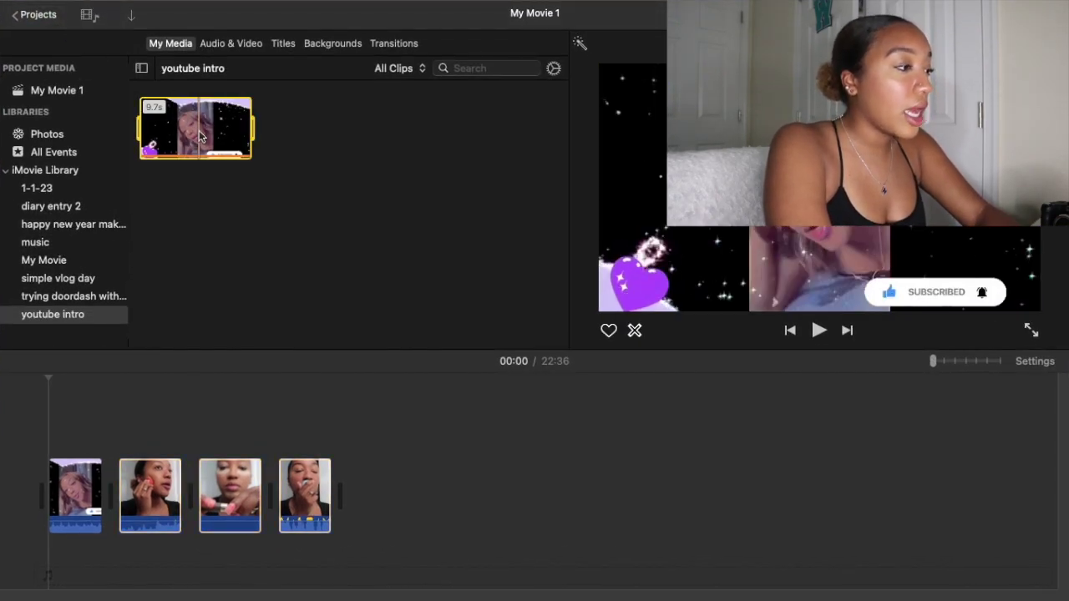
{"action": "left_click_drag", "start_coordinate": [373, 330], "coordinate": [355, 492]}
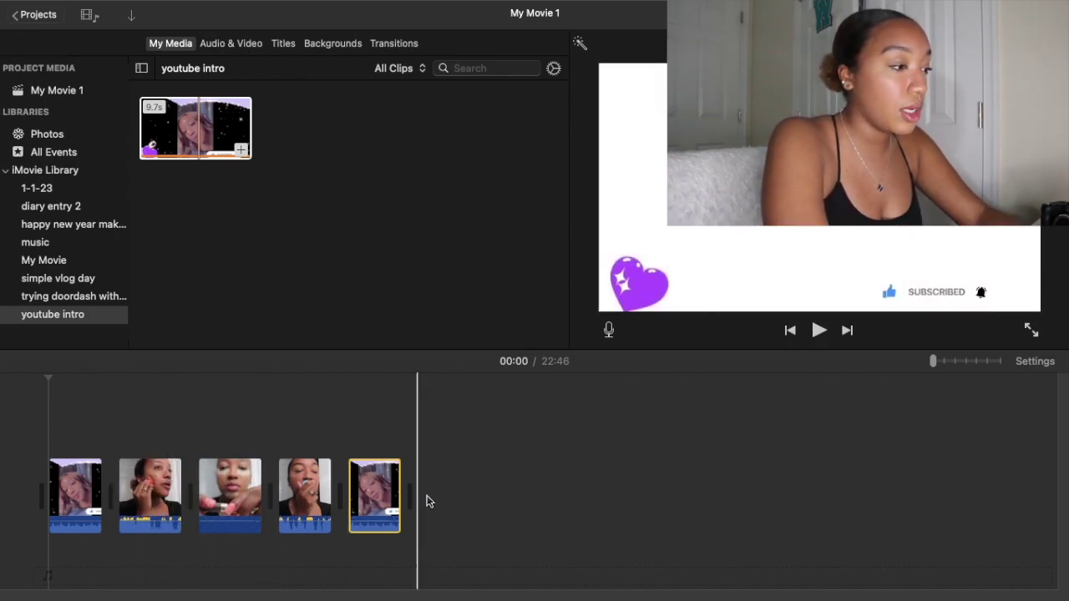
Play the movie from the intro into the first makeup clip and split that clip at about 00:15.
{"action": "left_click", "coordinate": [966, 361]}
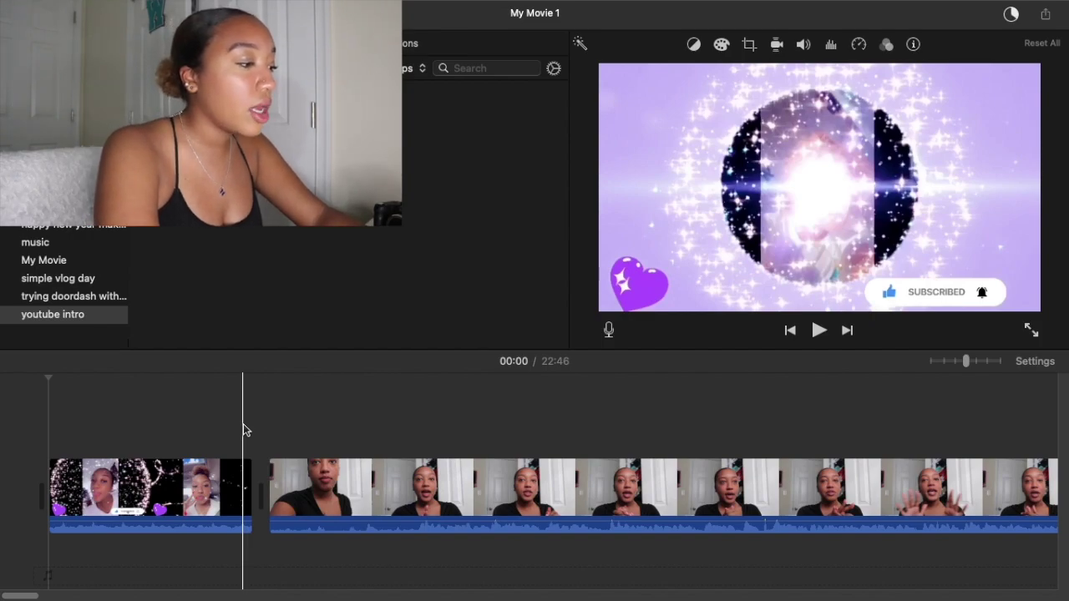
{"action": "key", "text": "space"}
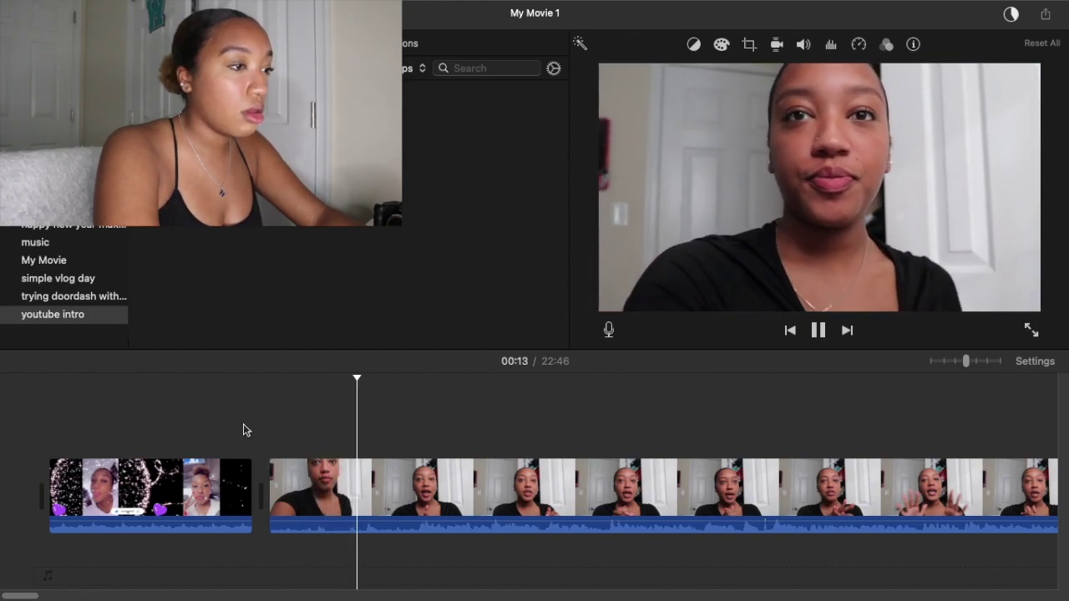
{"action": "key", "text": "space"}
{"action": "key", "text": "space"}
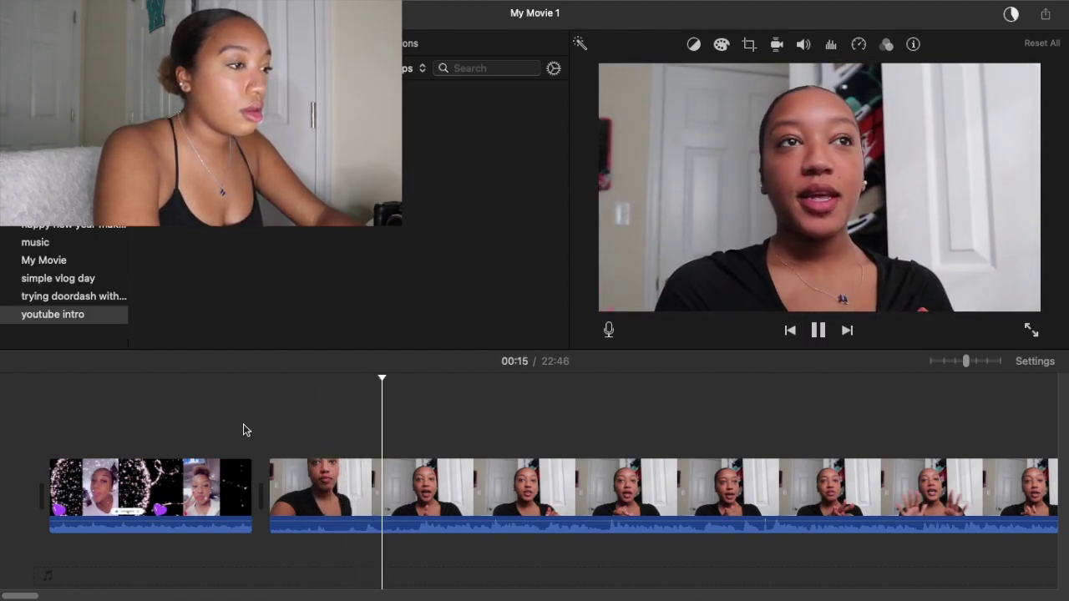
{"action": "key", "text": "space"}
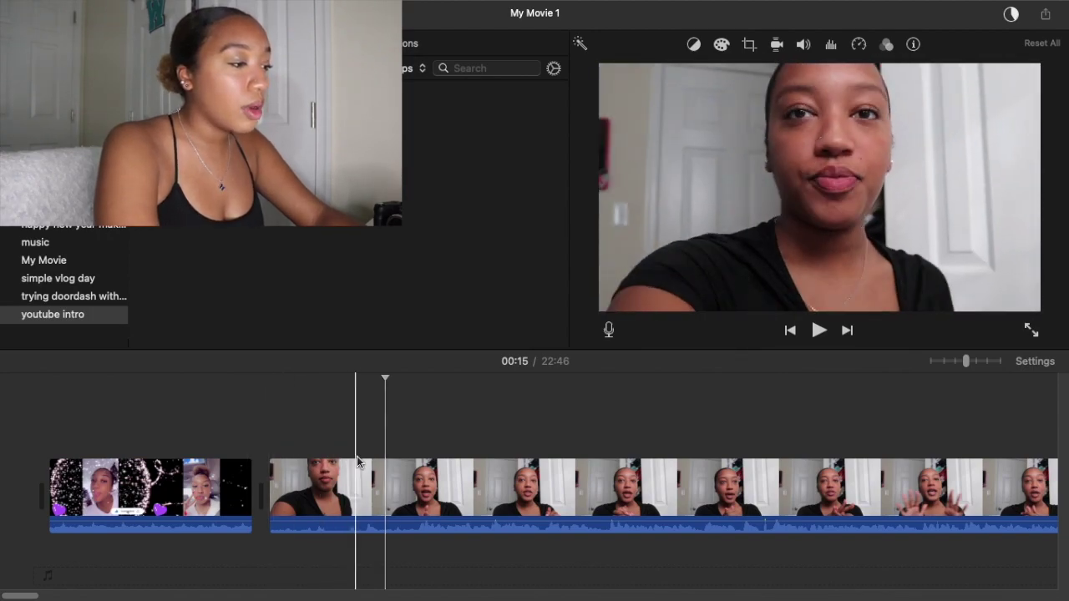
{"action": "left_click", "coordinate": [386, 476]}
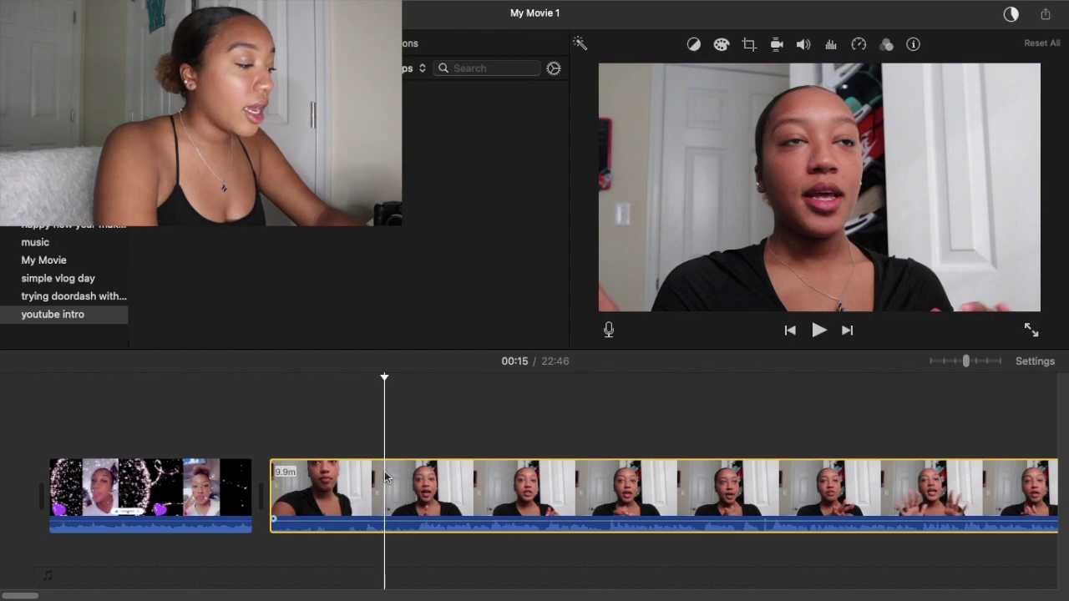
{"action": "key", "text": "super+b"}
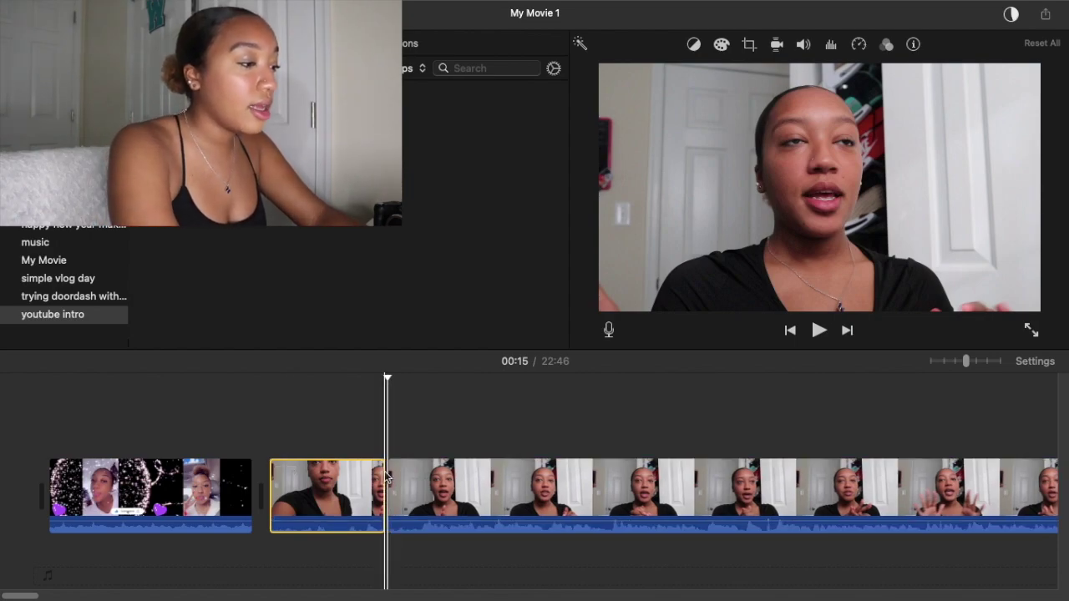
Delete the short opening piece of the first makeup clip, directly after the intro.
{"action": "left_click", "coordinate": [423, 572]}
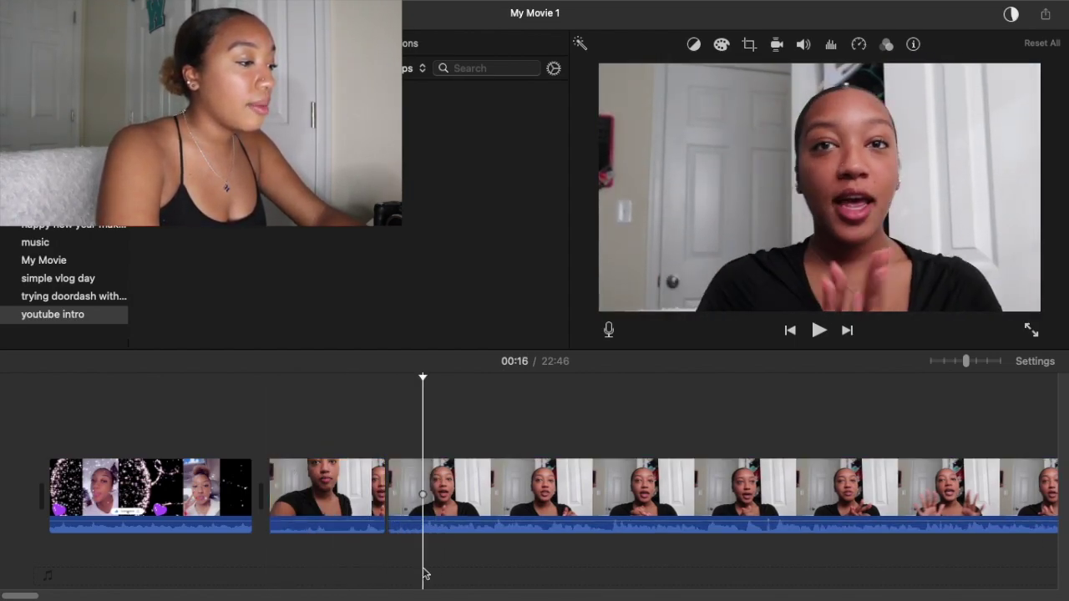
{"action": "left_click", "coordinate": [334, 501]}
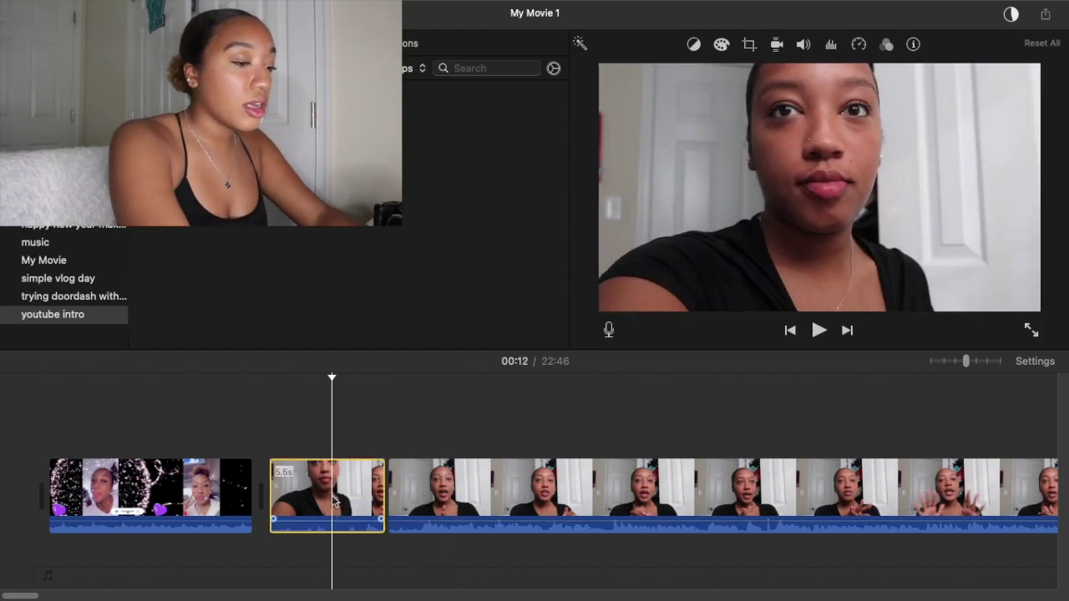
{"action": "key", "text": "Delete"}
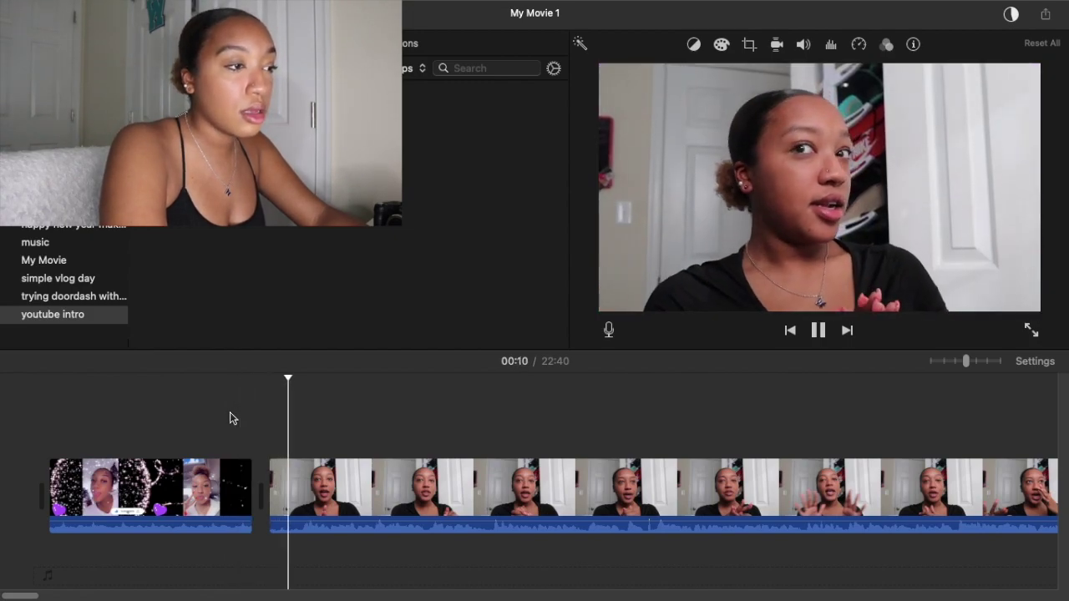
Split the first makeup clip again at about 00:11 and delete the short piece before the cut.
{"action": "key", "text": "space"}
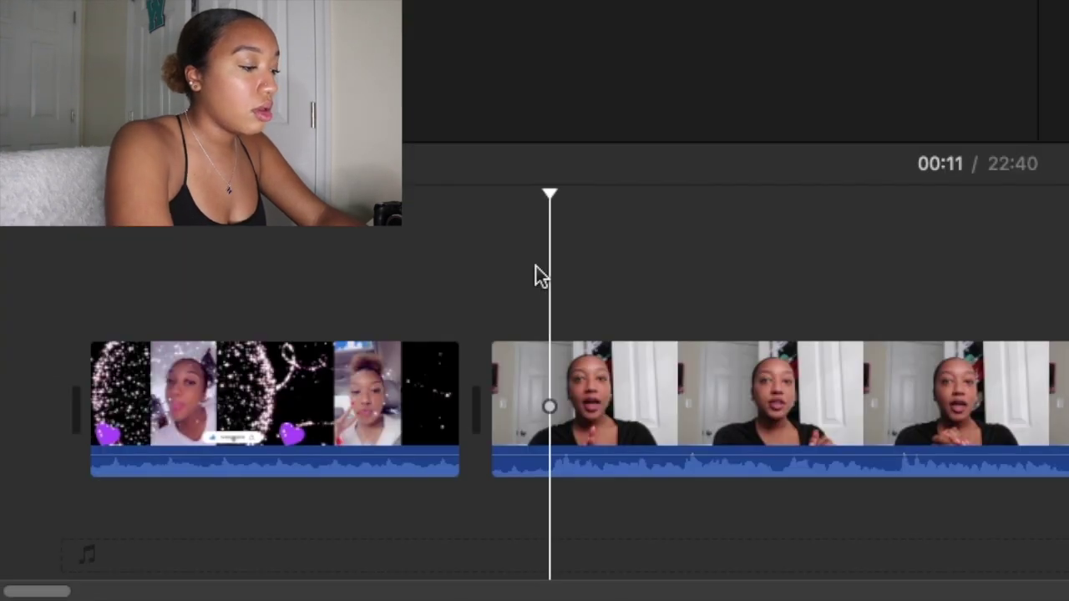
{"action": "key", "text": "super+b"}
{"action": "left_click", "coordinate": [562, 380]}
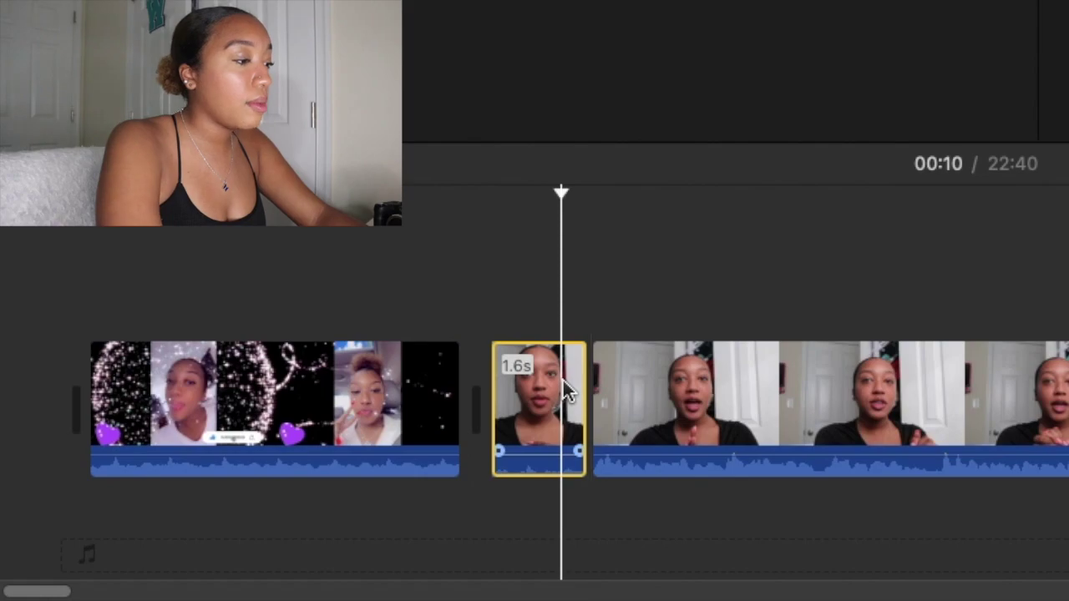
{"action": "key", "text": "Delete"}
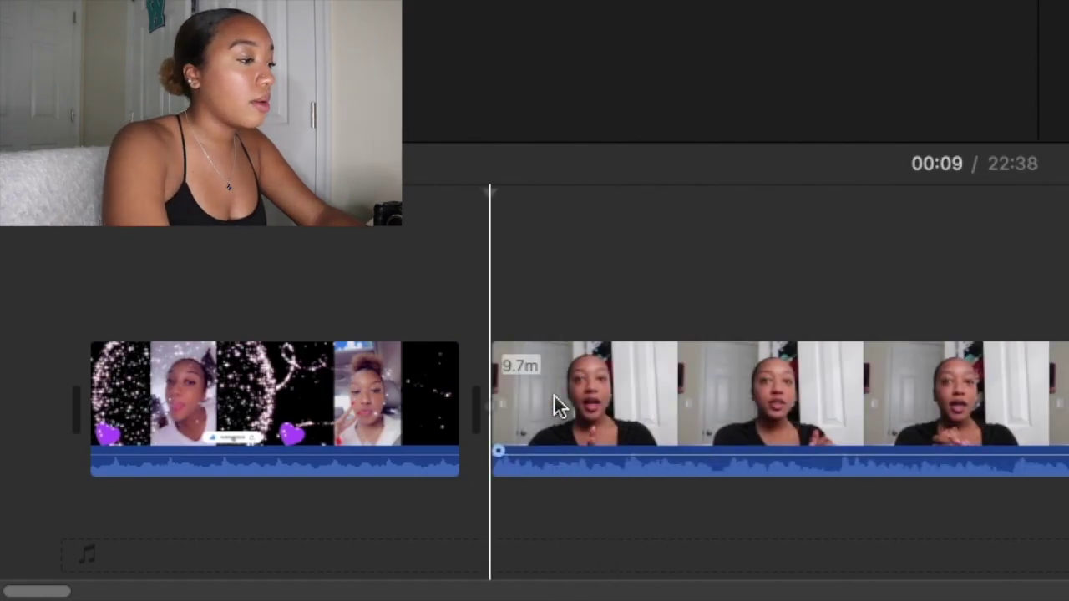
Play on through the first makeup clip and split it at about 00:18.
{"action": "key", "text": "space"}
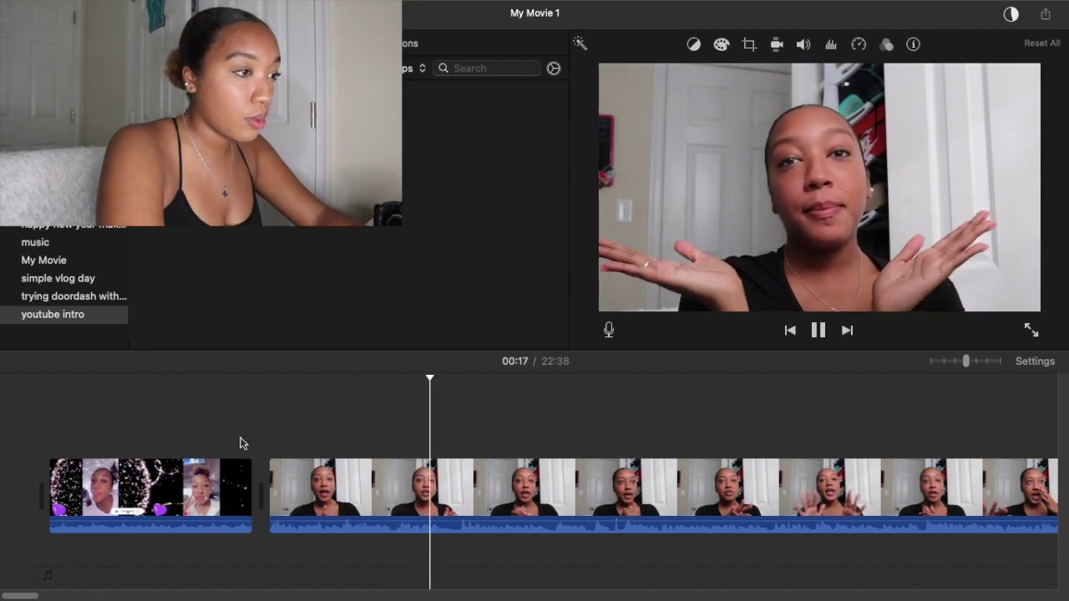
{"action": "key", "text": "space"}
{"action": "key", "text": "super+b"}
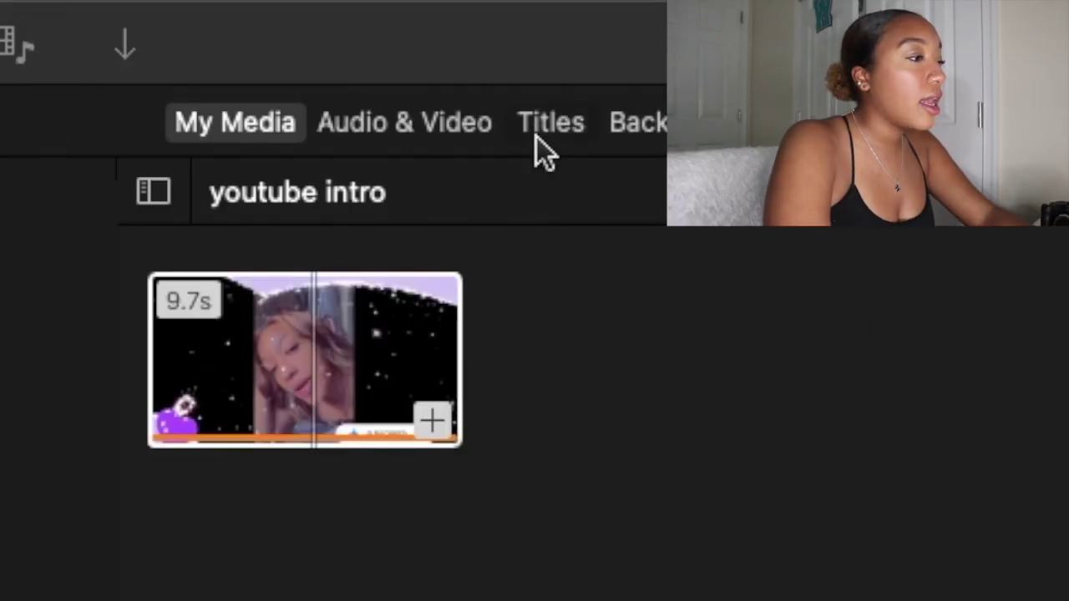
Add a Pixie Dust title above the short first makeup clip after the intro and play it back.
{"action": "left_click", "coordinate": [536, 142]}
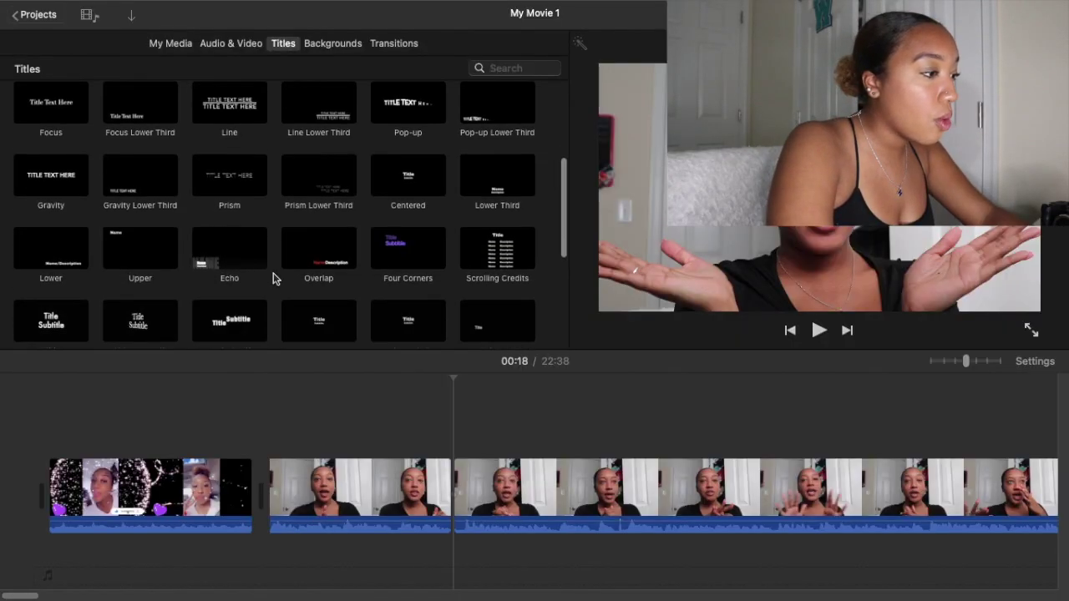
{"action": "scroll", "coordinate": [275, 278], "scroll_direction": "down", "scroll_amount": 5}
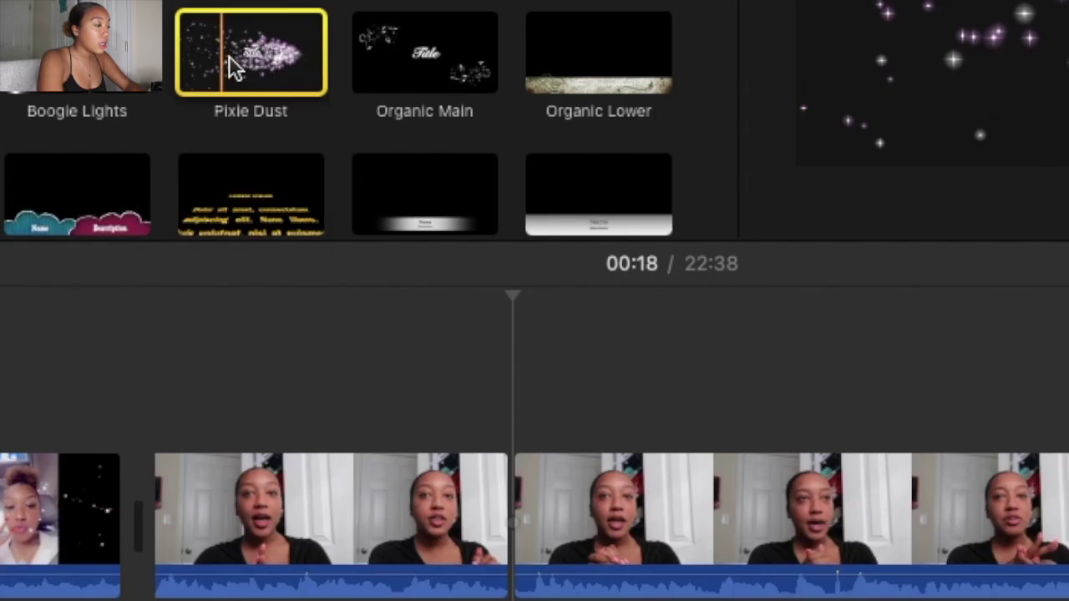
{"action": "left_click_drag", "start_coordinate": [301, 253], "coordinate": [330, 414]}
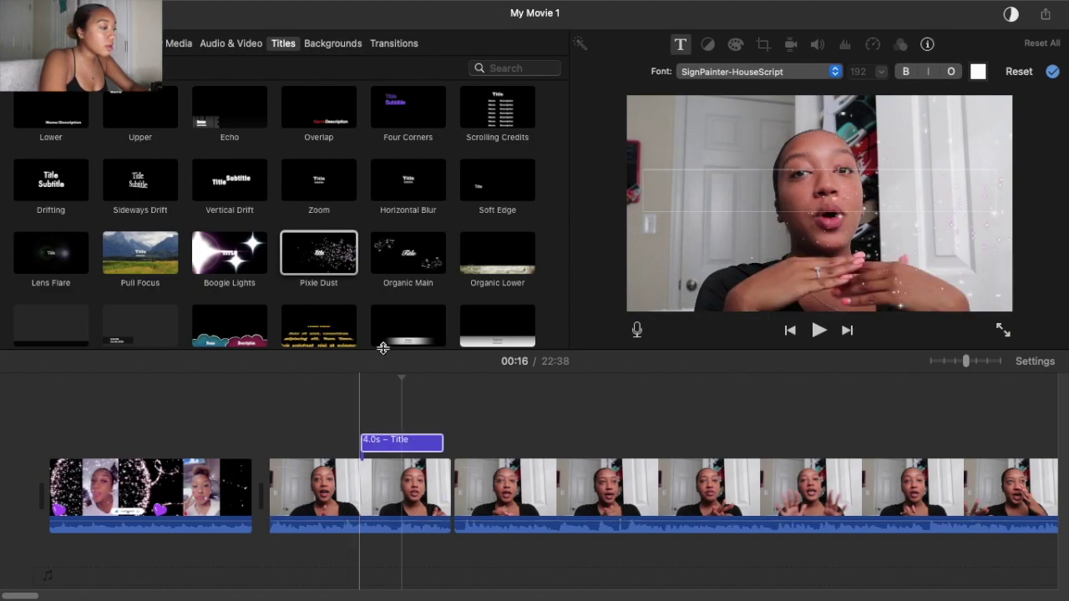
{"action": "left_click", "coordinate": [356, 416]}
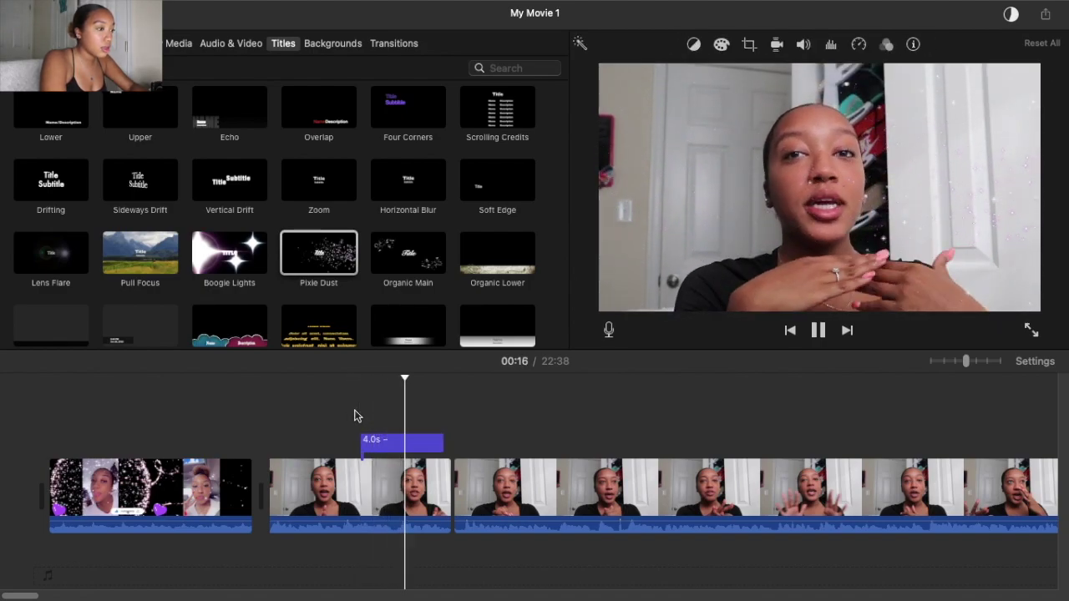
{"action": "key", "text": "space"}
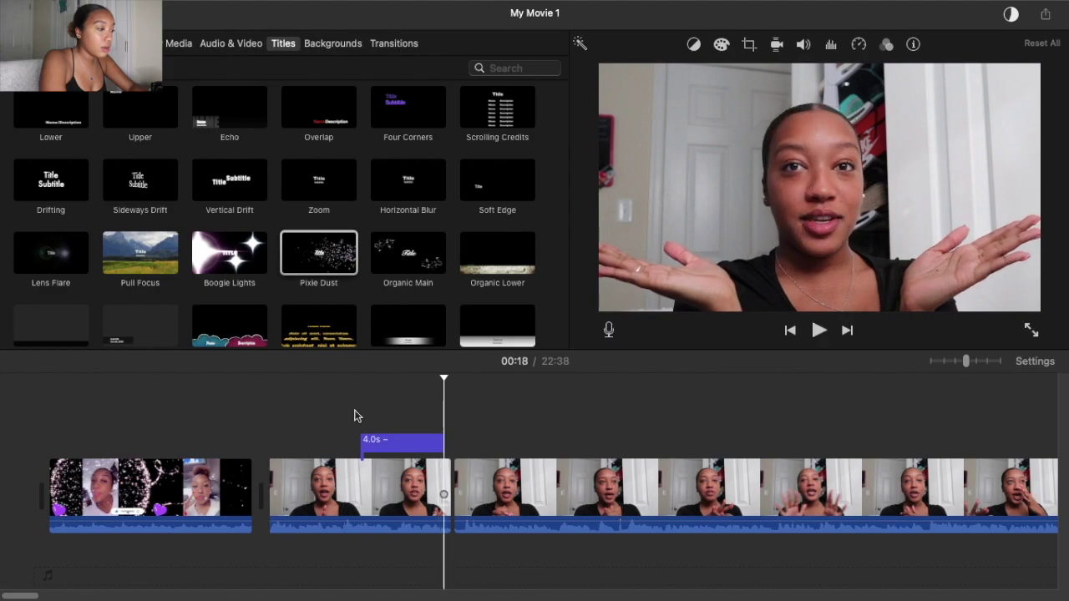
Move the Pixie Dust title later so it spans the cut between the first two makeup clips, and preview its timing.
{"action": "left_click_drag", "start_coordinate": [401, 448], "coordinate": [456, 446]}
{"action": "key", "text": "space"}
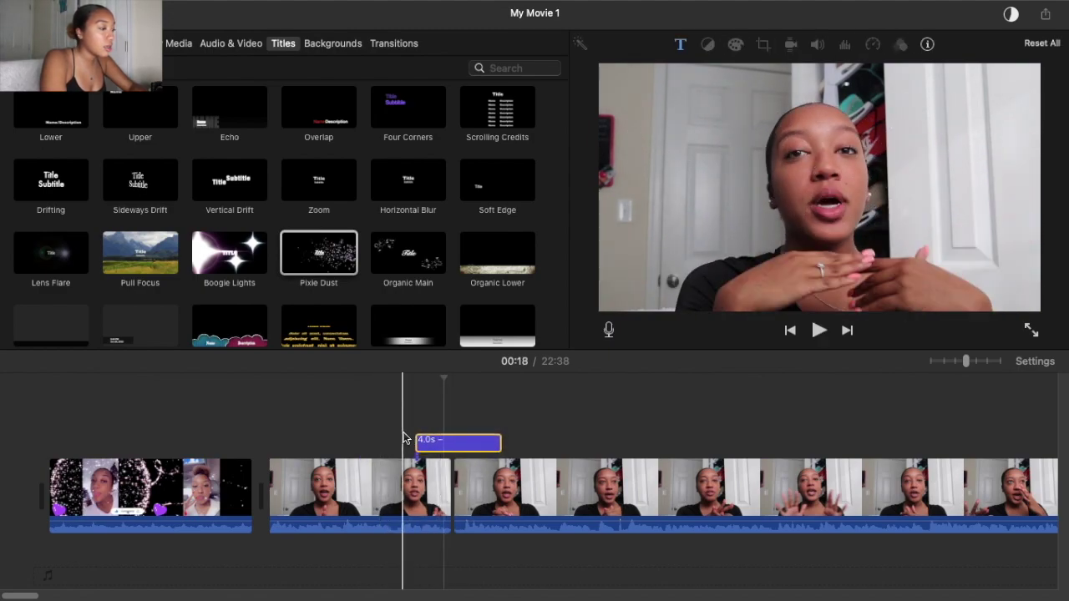
{"action": "key", "text": "space"}
{"action": "left_click_drag", "start_coordinate": [438, 440], "coordinate": [424, 440]}
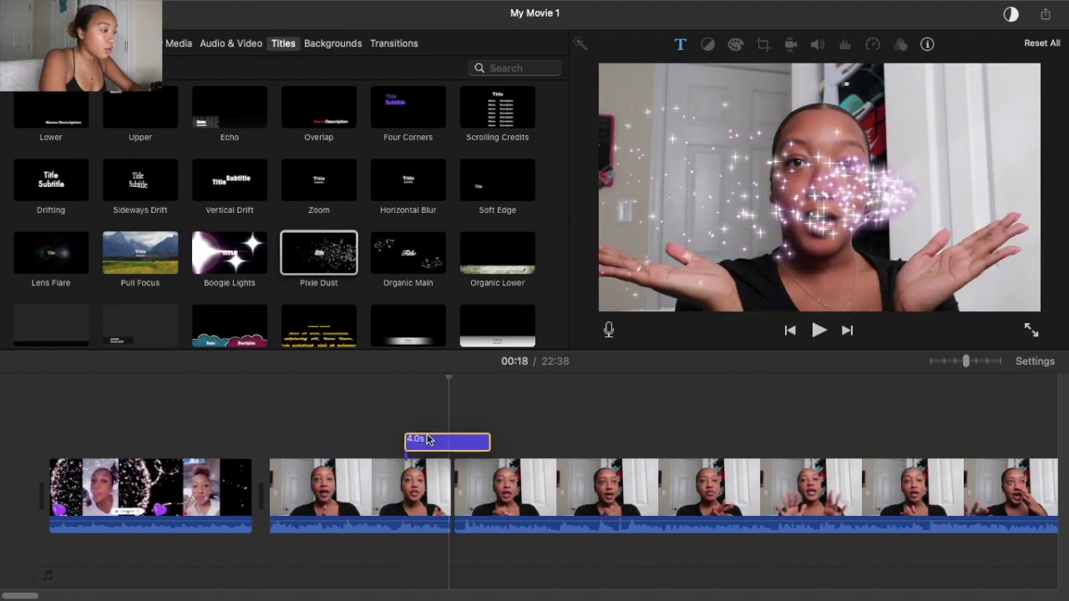
{"action": "left_click", "coordinate": [388, 441]}
{"action": "key", "text": "space"}
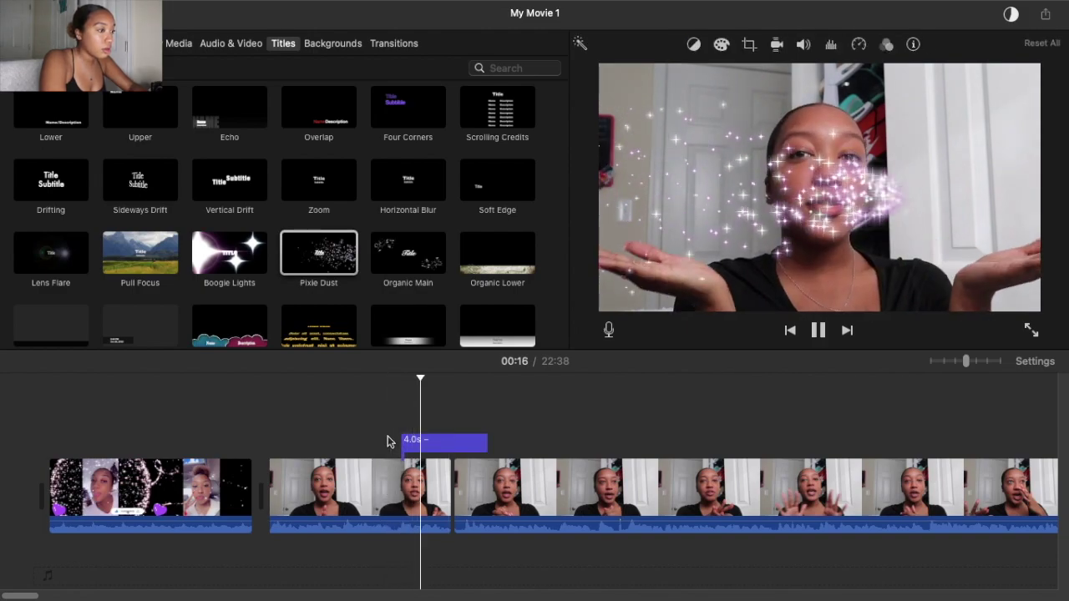
{"action": "key", "text": "space"}
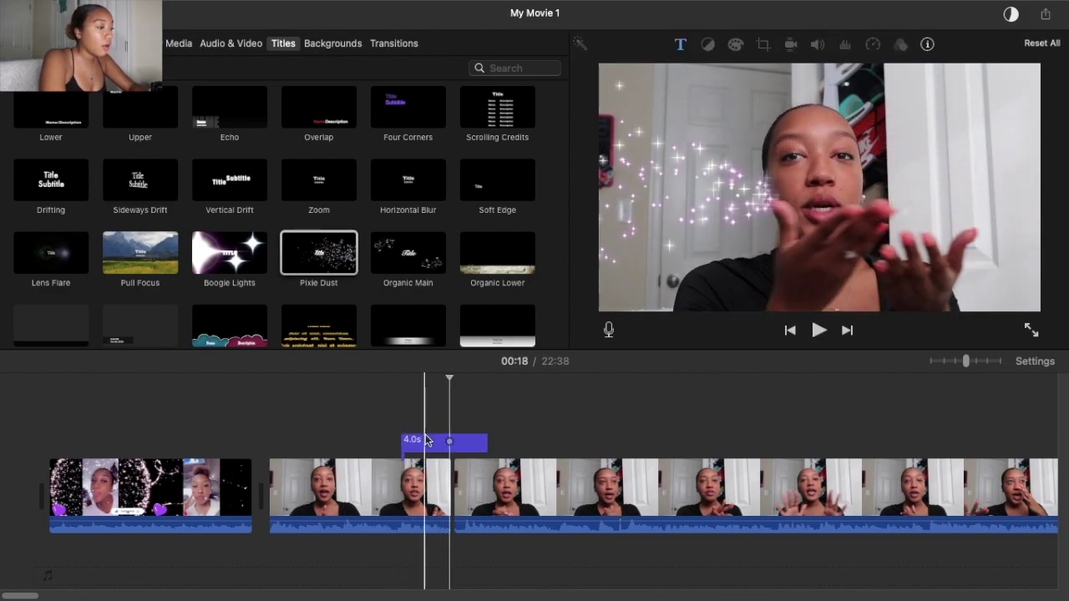
Enter "2023 makeup routine" as the text of the Pixie Dust title.
{"action": "left_click", "coordinate": [426, 441]}
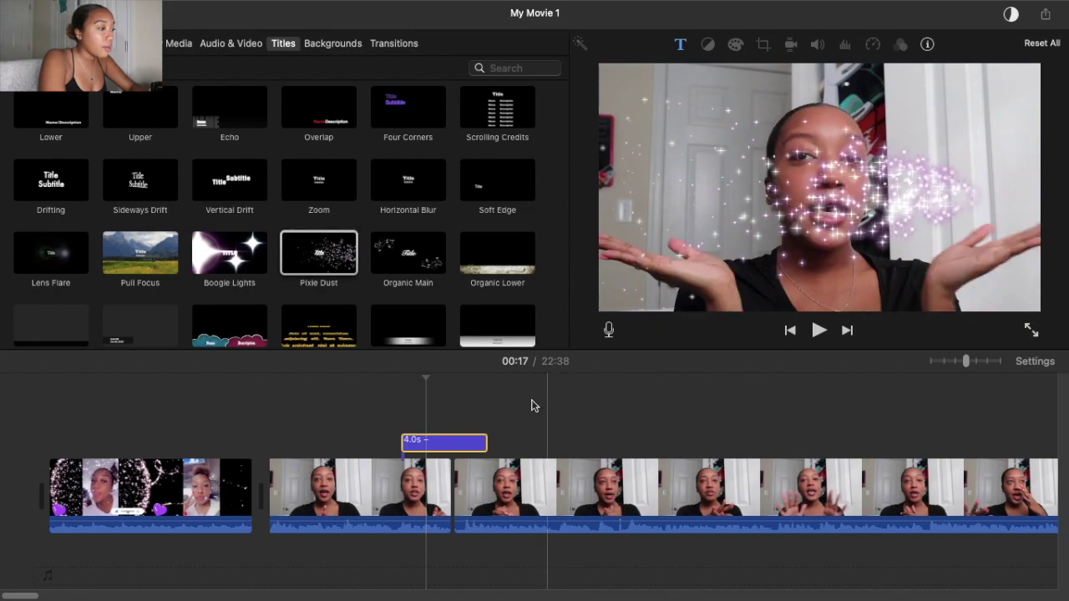
{"action": "double_click", "coordinate": [443, 442]}
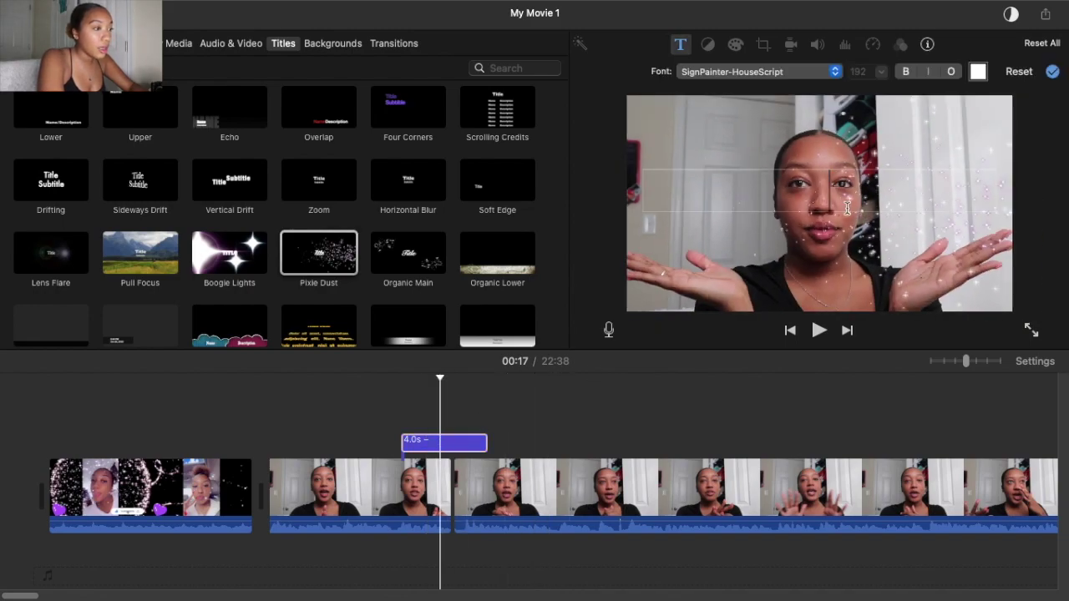
{"action": "type", "text": "2023 m"}
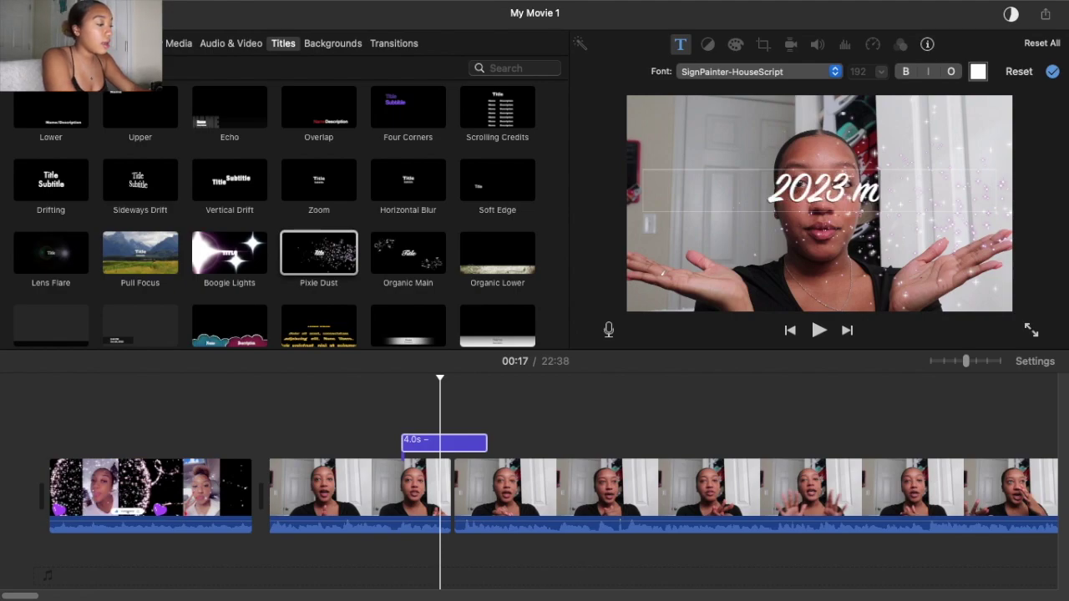
{"action": "type", "text": "ake up"}
{"action": "key", "text": "BackSpace"}
{"action": "key", "text": "BackSpace"}
{"action": "key", "text": "BackSpace"}
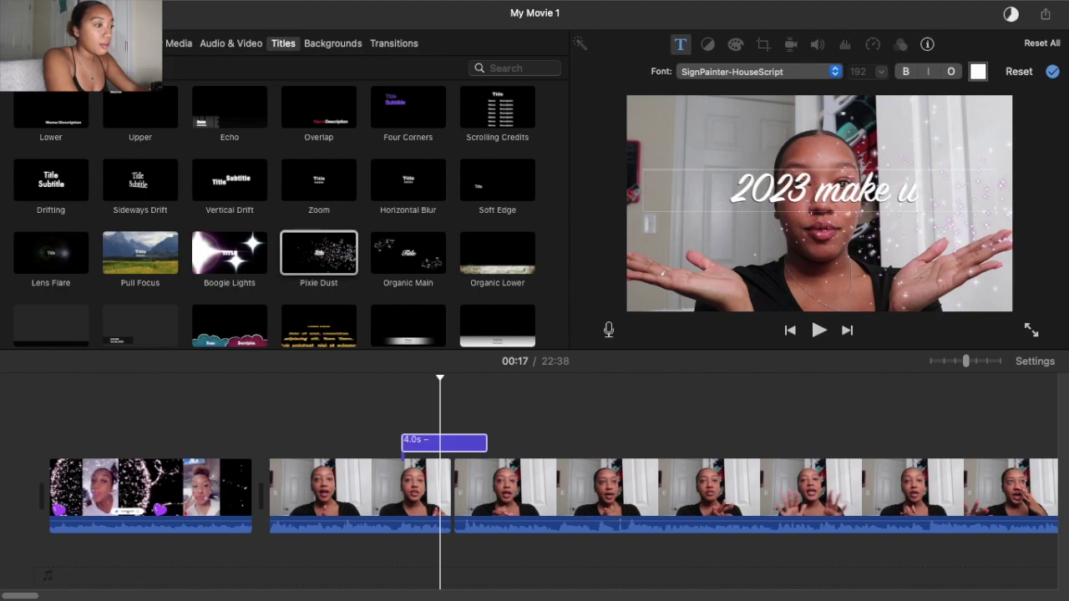
{"action": "type", "text": "up"}
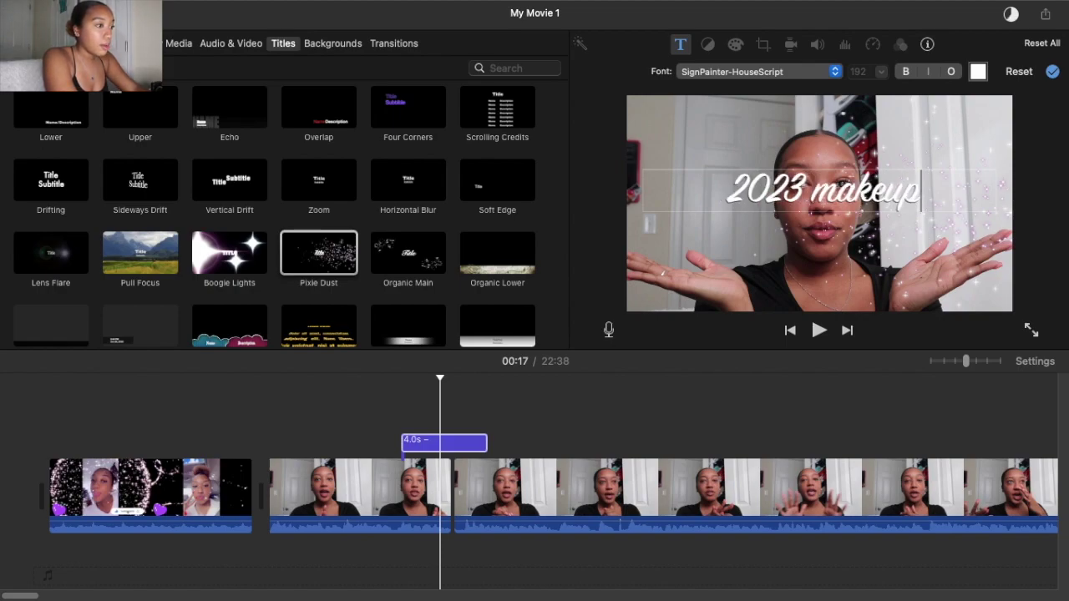
{"action": "type", "text": " routine"}
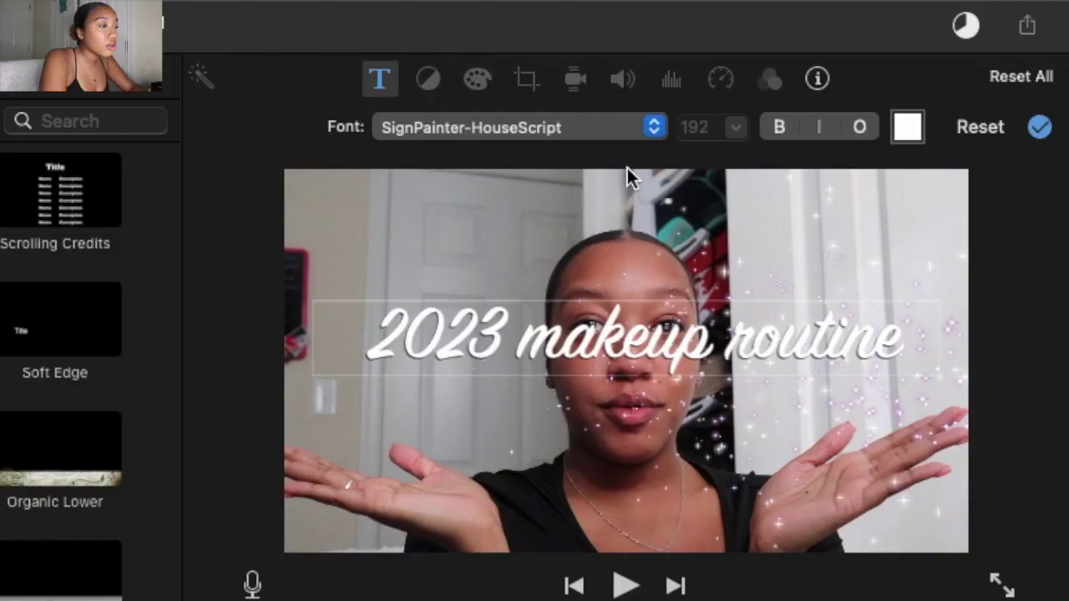
Look through the available fonts for the title, then select the title text and check its font size setting.
{"action": "left_click", "coordinate": [807, 74]}
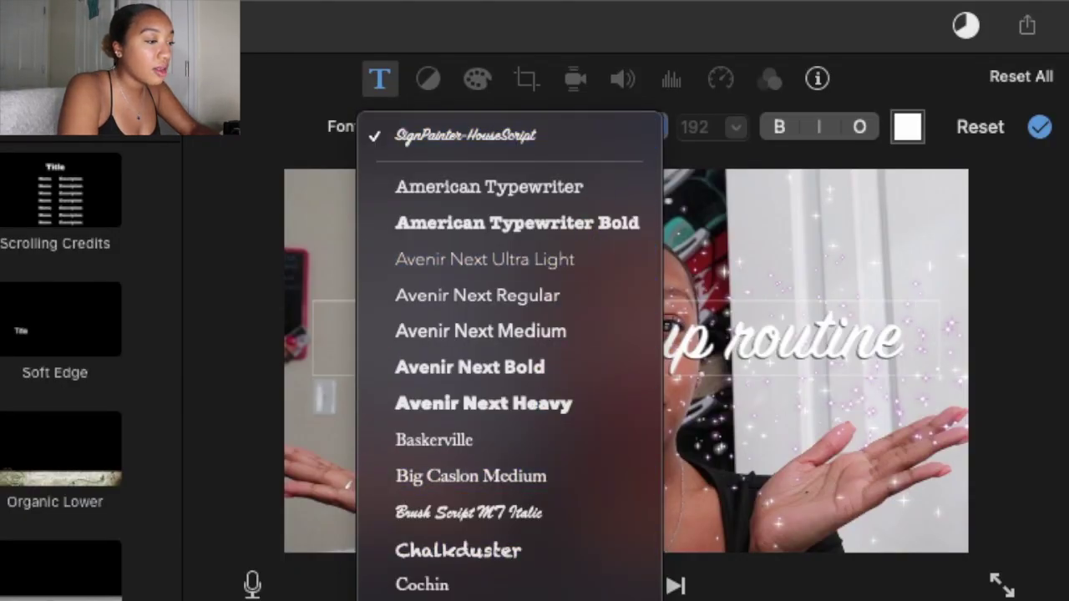
{"action": "scroll", "coordinate": [509, 334], "scroll_direction": "down", "scroll_amount": 5}
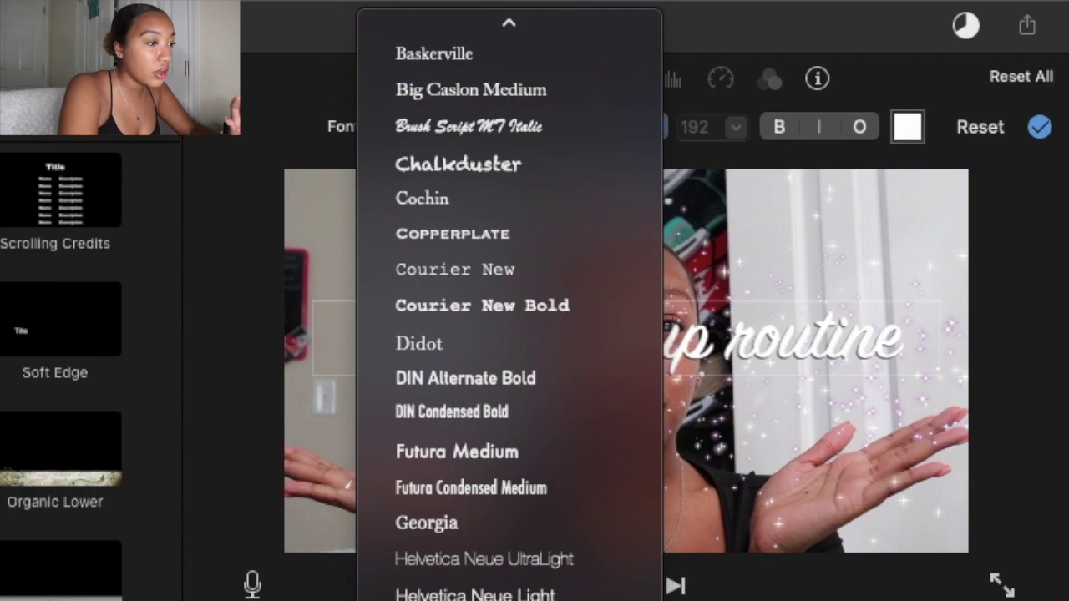
{"action": "key", "text": "Escape"}
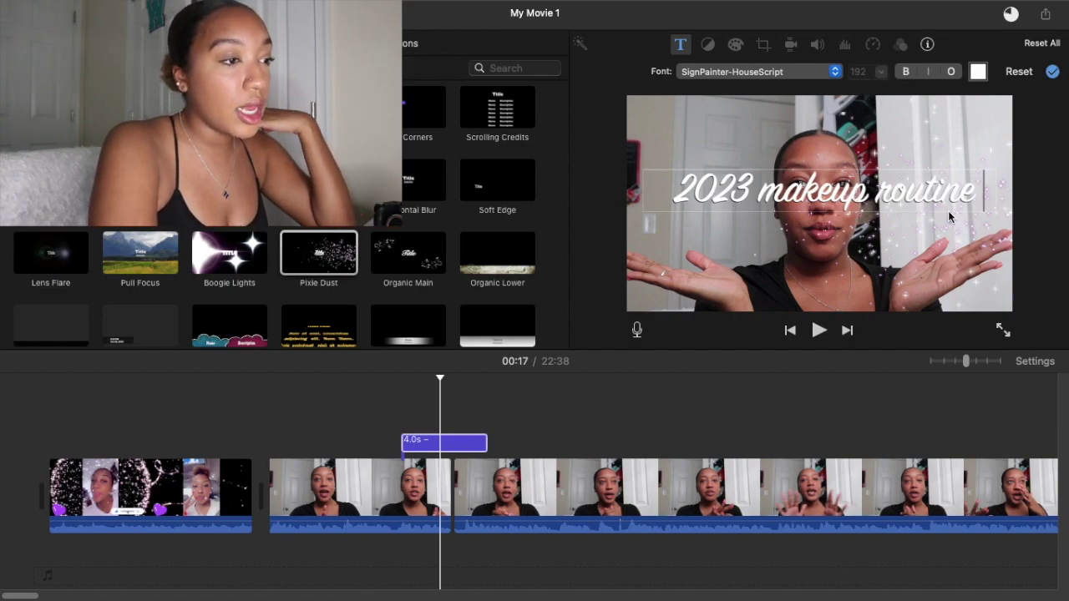
{"action": "left_click_drag", "start_coordinate": [977, 200], "coordinate": [691, 213]}
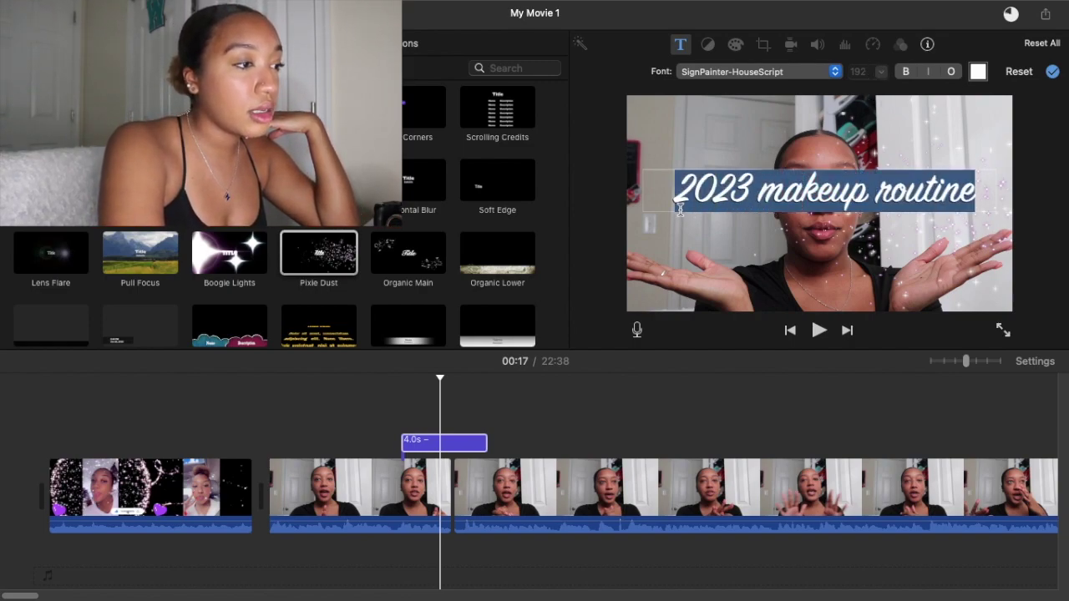
{"action": "left_click", "coordinate": [861, 74]}
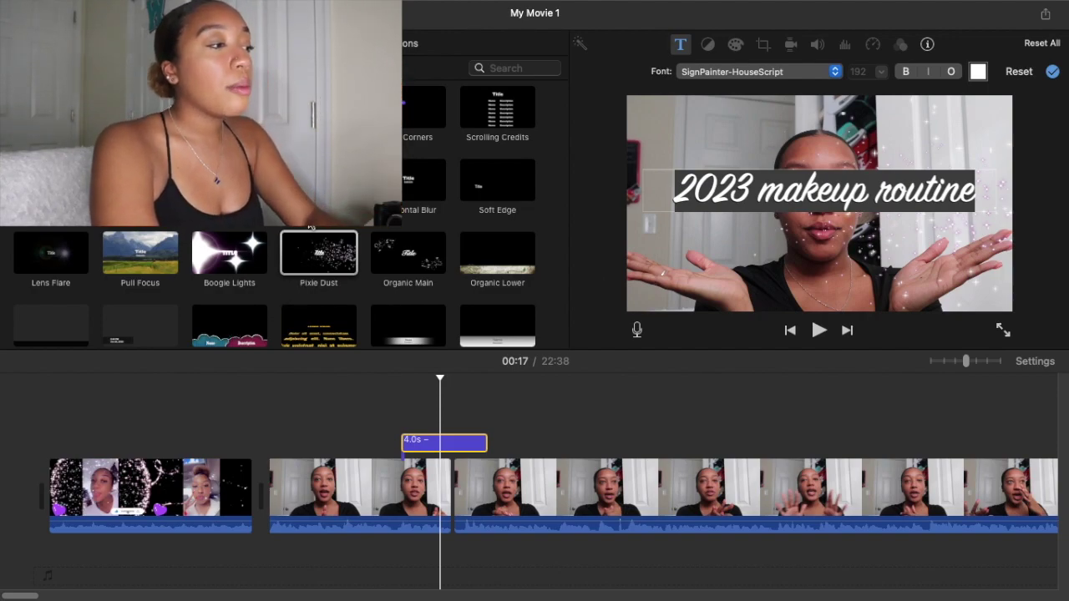
Browse the other title styles in the library and leave the title's text editing.
{"action": "scroll", "coordinate": [291, 215], "scroll_direction": "up", "scroll_amount": 5}
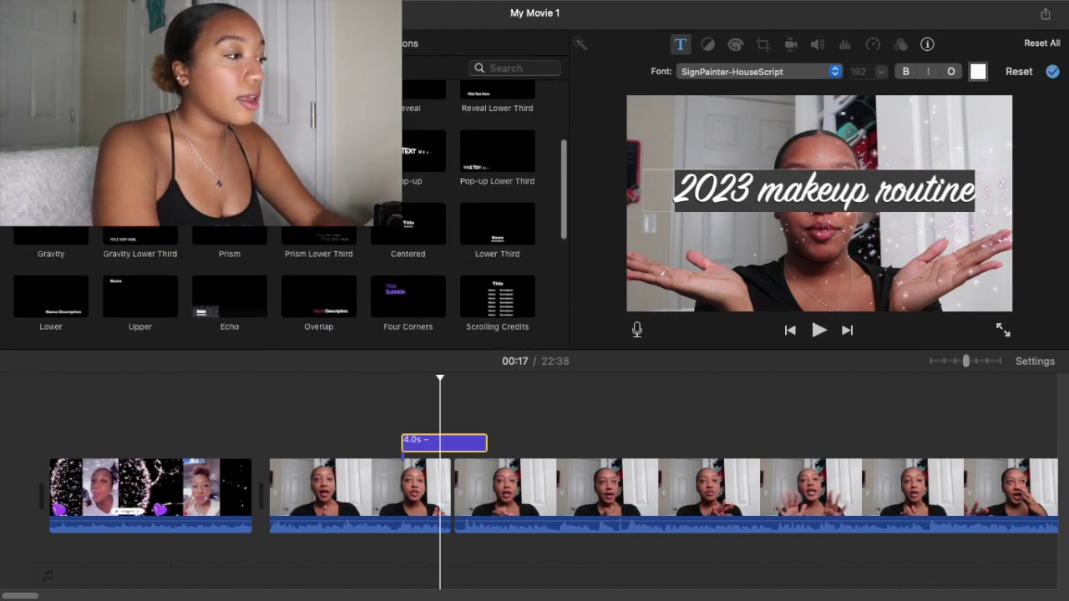
{"action": "scroll", "coordinate": [291, 232], "scroll_direction": "up", "scroll_amount": 3}
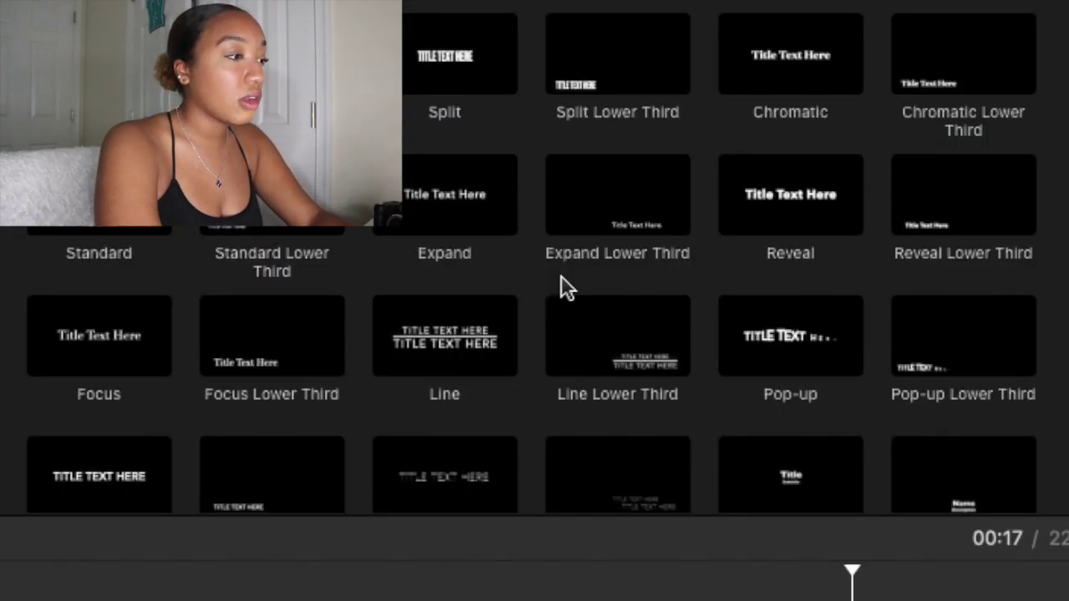
{"action": "scroll", "coordinate": [329, 115], "scroll_direction": "up", "scroll_amount": 2}
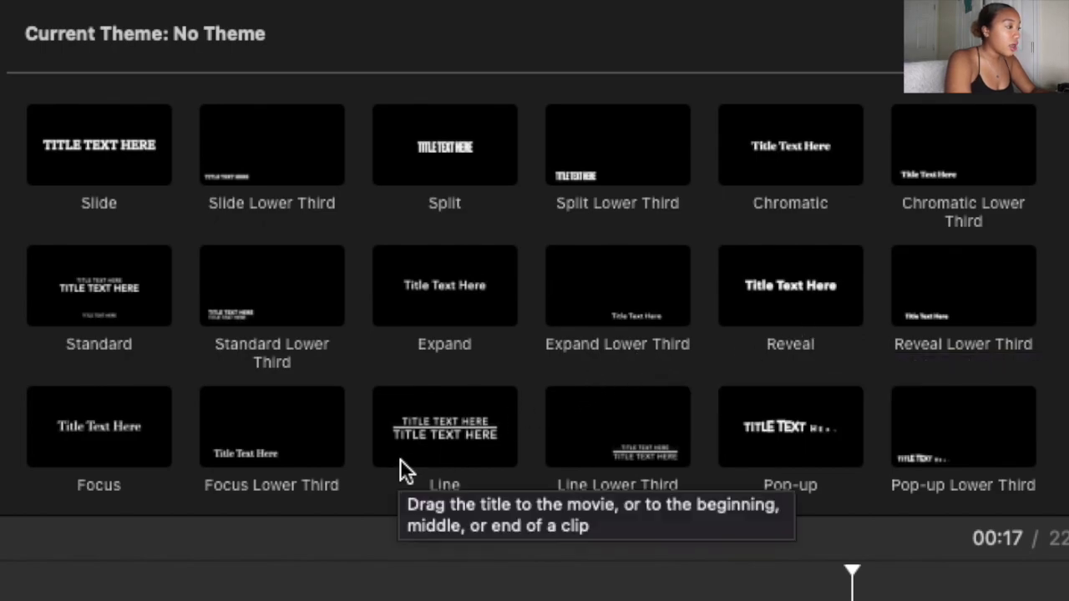
{"action": "scroll", "coordinate": [526, 433], "scroll_direction": "down", "scroll_amount": 4}
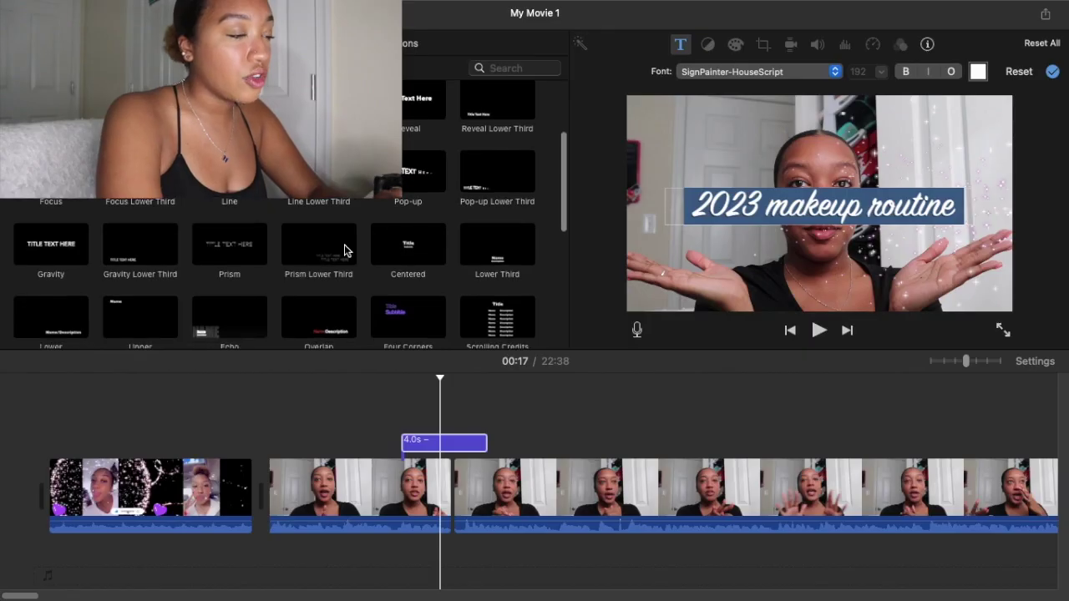
{"action": "left_click", "coordinate": [748, 244]}
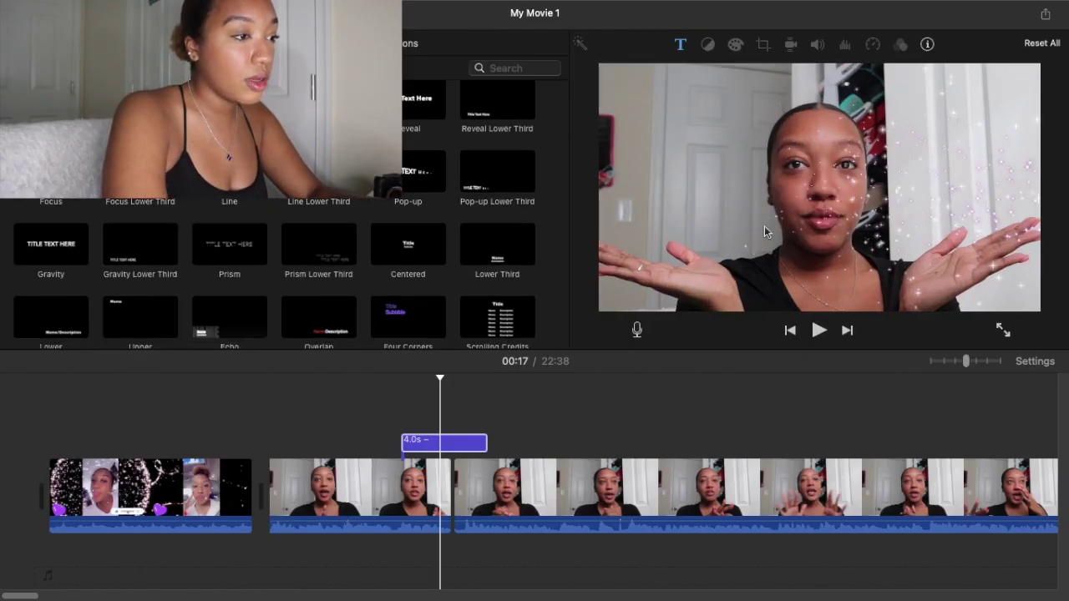
Reopen the Pixie Dust title for editing and replace its placeholder text with "2023 makeup routine".
{"action": "left_click", "coordinate": [470, 439]}
{"action": "double_click", "coordinate": [432, 449]}
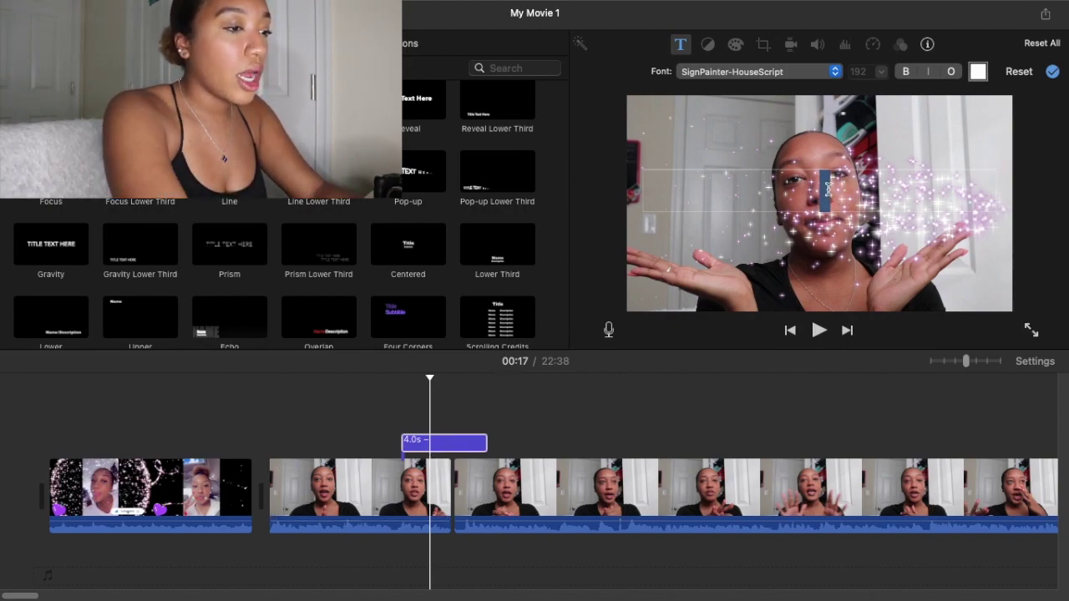
{"action": "type", "text": "2"}
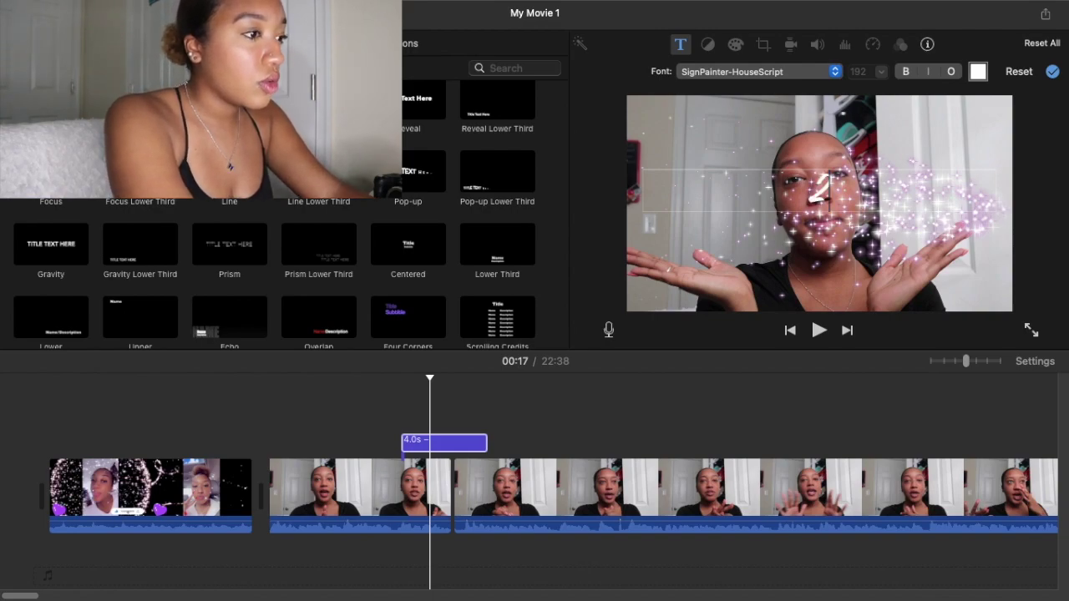
{"action": "type", "text": "023"}
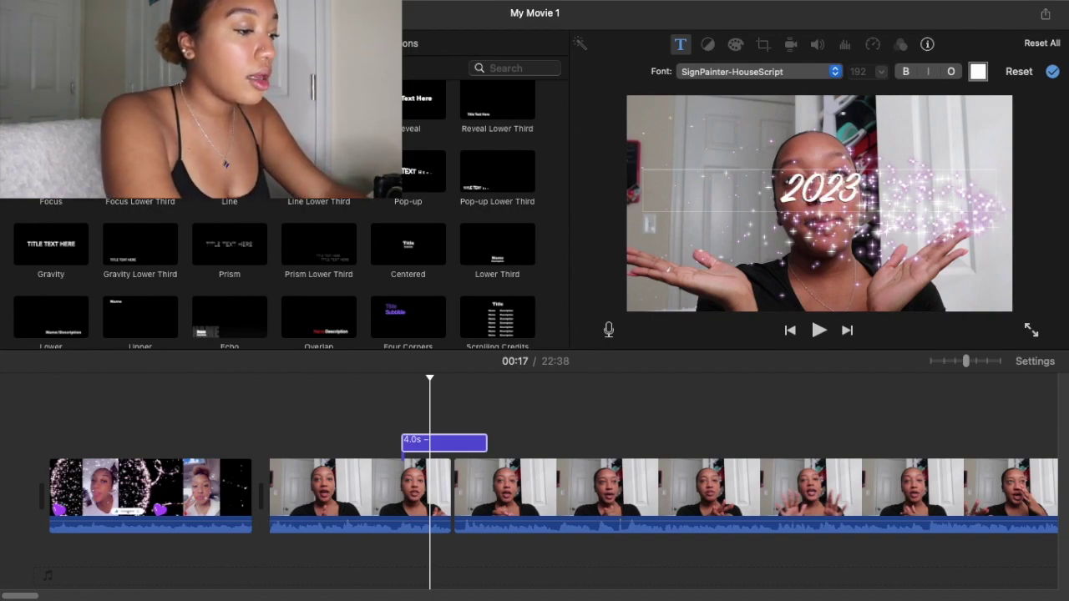
{"action": "type", "text": " makeup"}
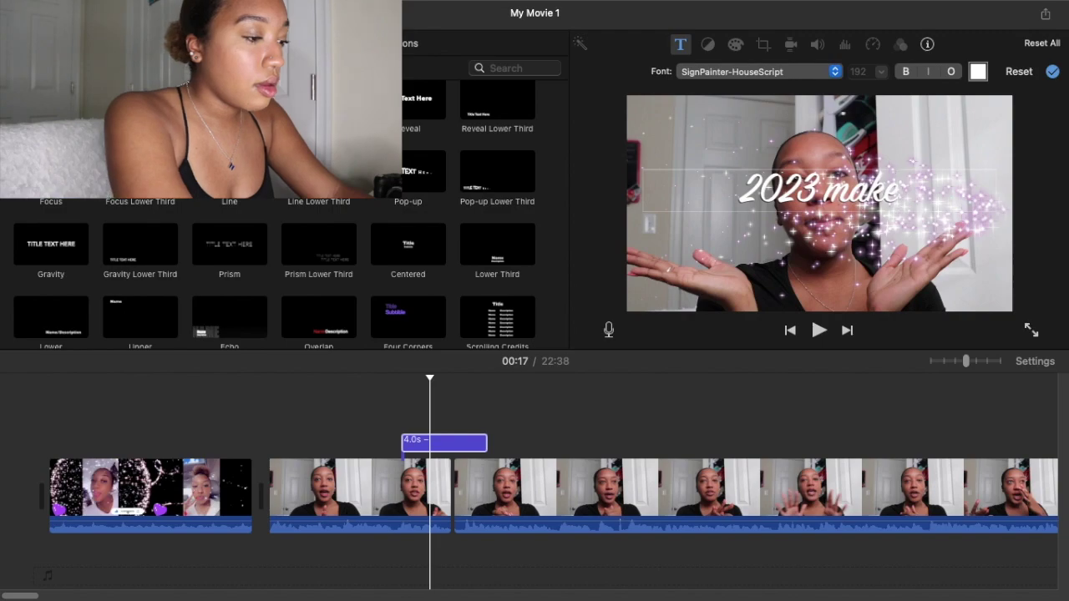
{"action": "type", "text": " routine"}
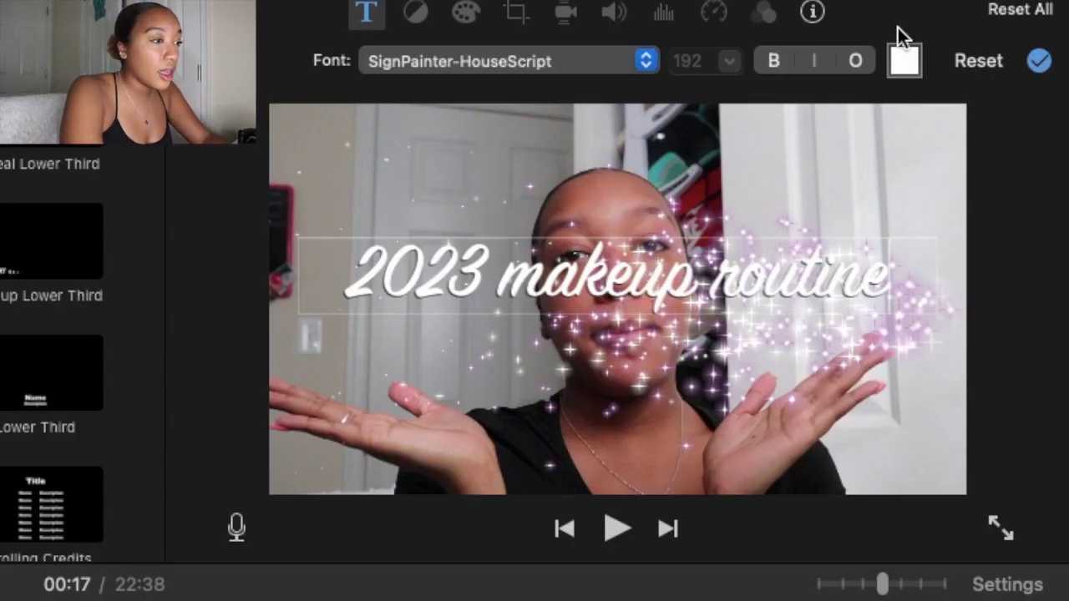
Try the bold and outline styles on the title text, turn both off, and view the text color choices.
{"action": "left_click", "coordinate": [776, 61]}
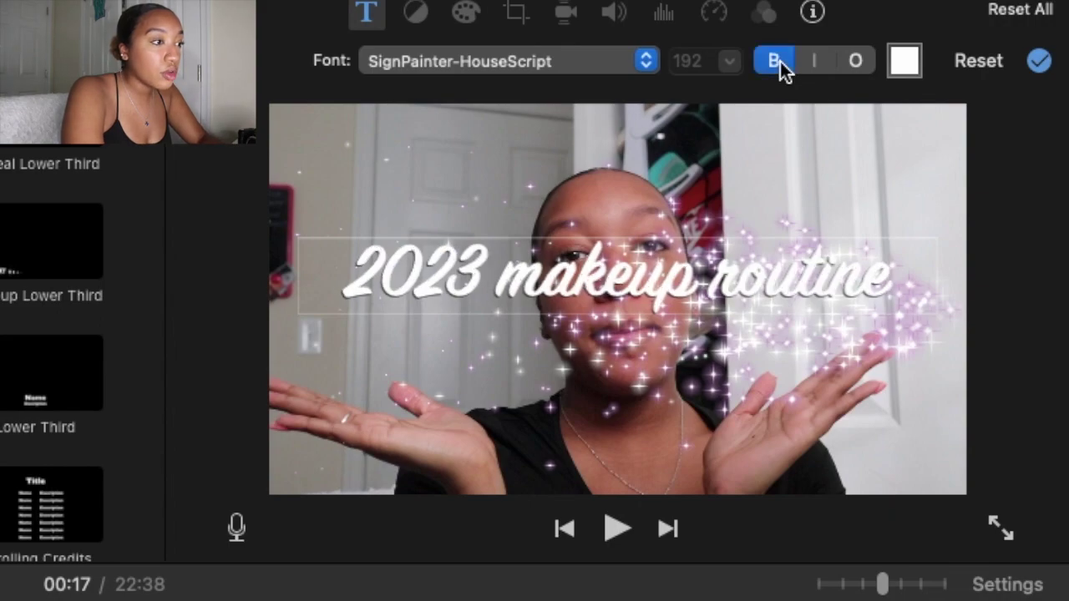
{"action": "left_click", "coordinate": [780, 62]}
{"action": "left_click", "coordinate": [853, 67]}
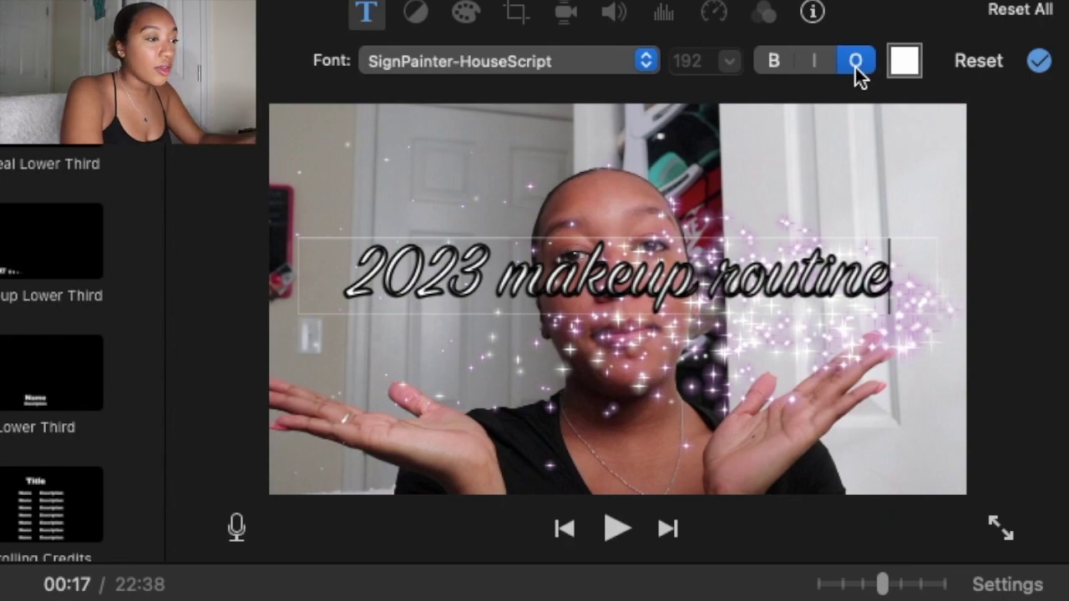
{"action": "left_click", "coordinate": [855, 64]}
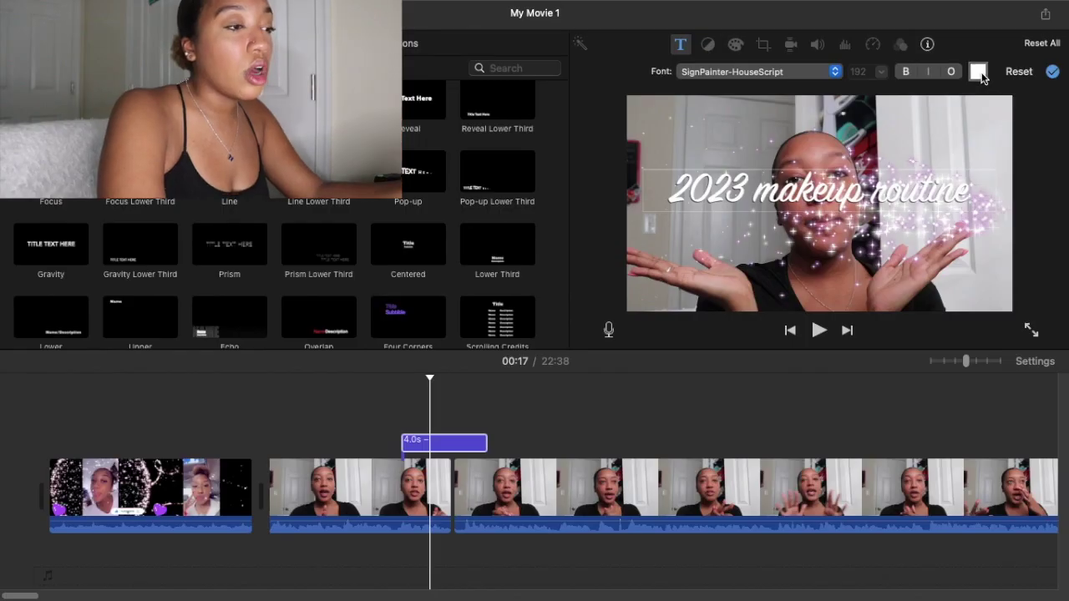
{"action": "left_click", "coordinate": [977, 72]}
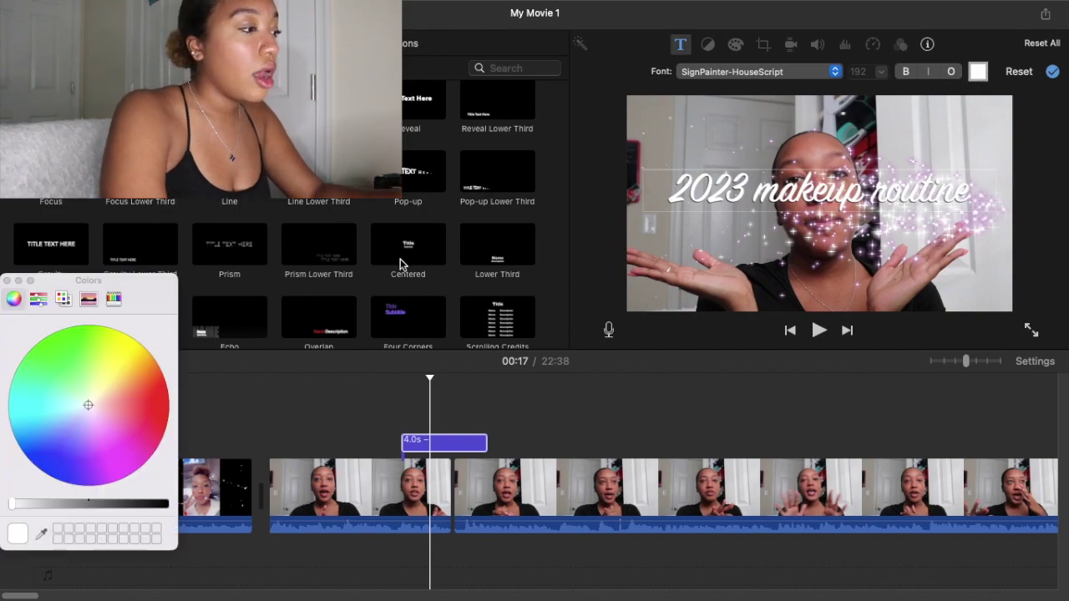
{"action": "left_click", "coordinate": [7, 280]}
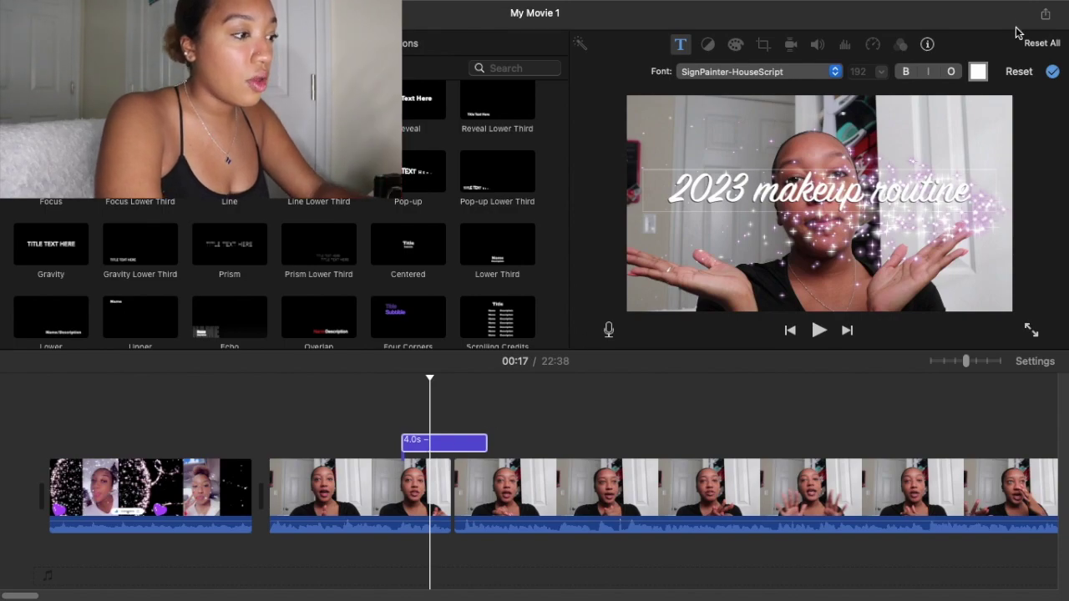
Leave the title's text editing and play back the section around the 2023 makeup routine title to review it.
{"action": "left_click", "coordinate": [389, 425]}
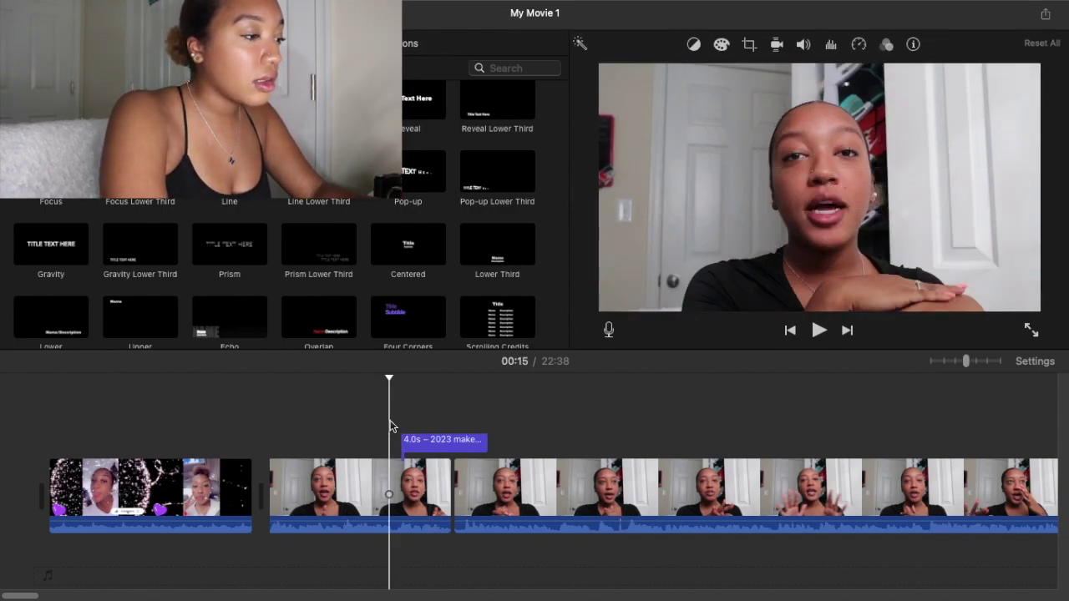
{"action": "key", "text": "space"}
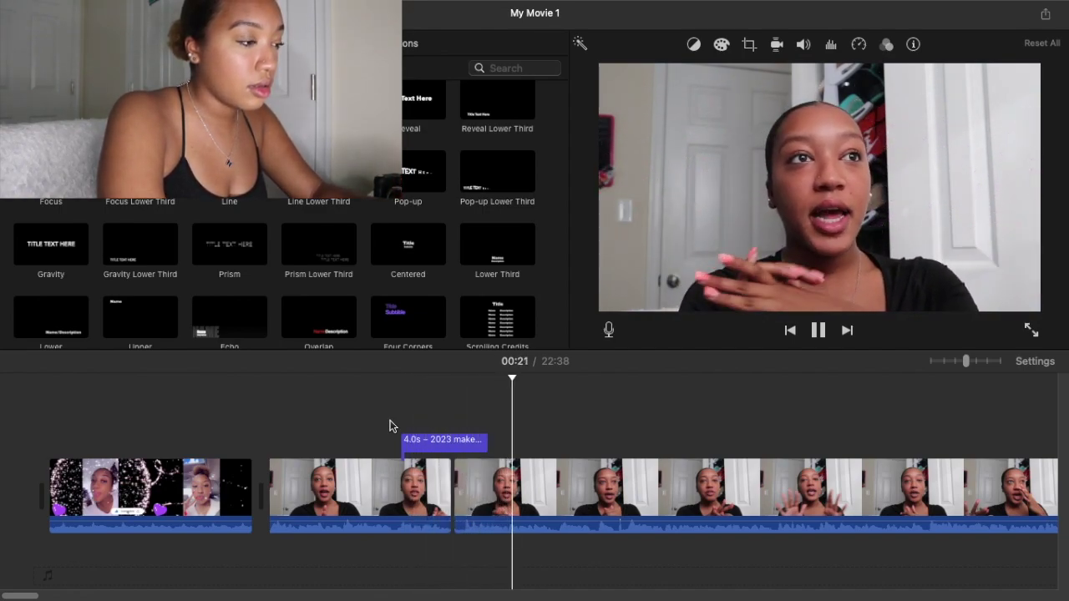
{"action": "left_click", "coordinate": [447, 405]}
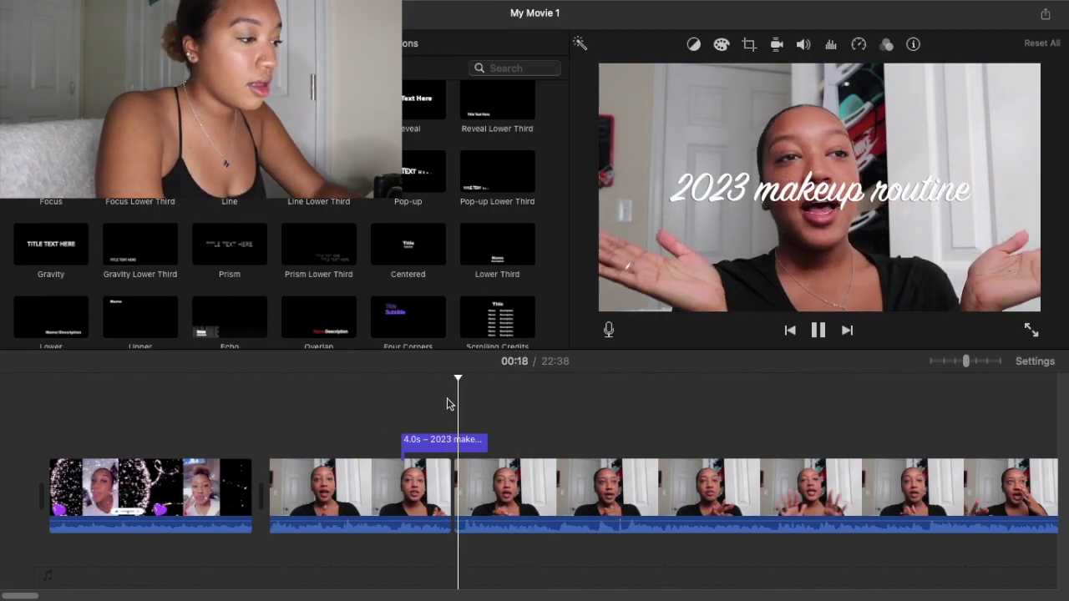
{"action": "key", "text": "space"}
{"action": "key", "text": "space"}
Split the footage clip under the title's end just after its start and delete the short piece before the cut.
{"action": "left_click", "coordinate": [465, 478]}
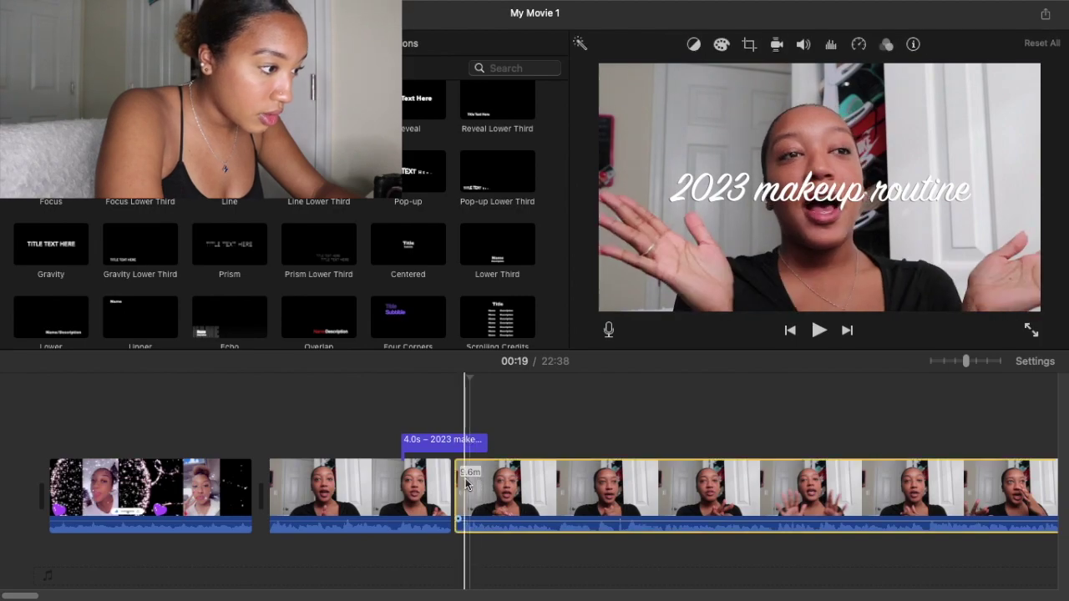
{"action": "key", "text": "super+b"}
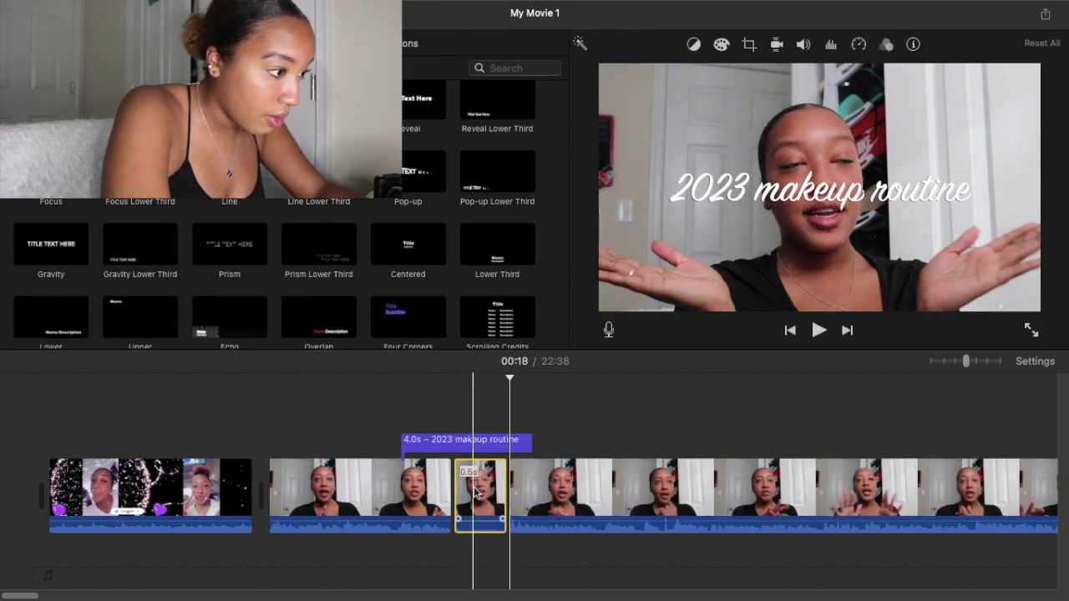
{"action": "key", "text": "Delete"}
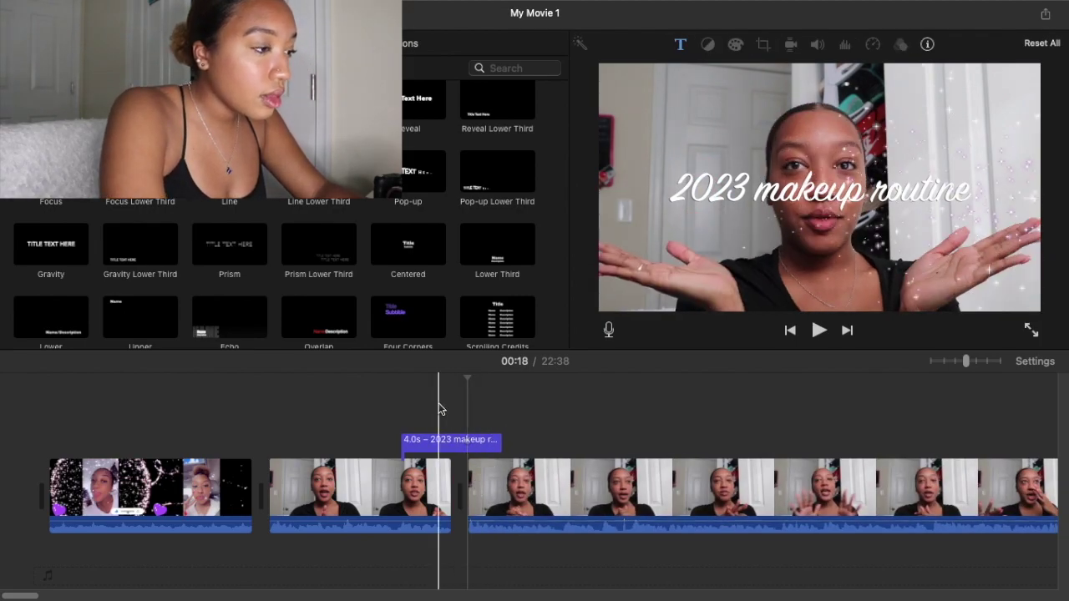
Shorten the 2023 makeup routine title to 2.4 seconds so that it ends with the clip beneath it.
{"action": "key", "text": "space"}
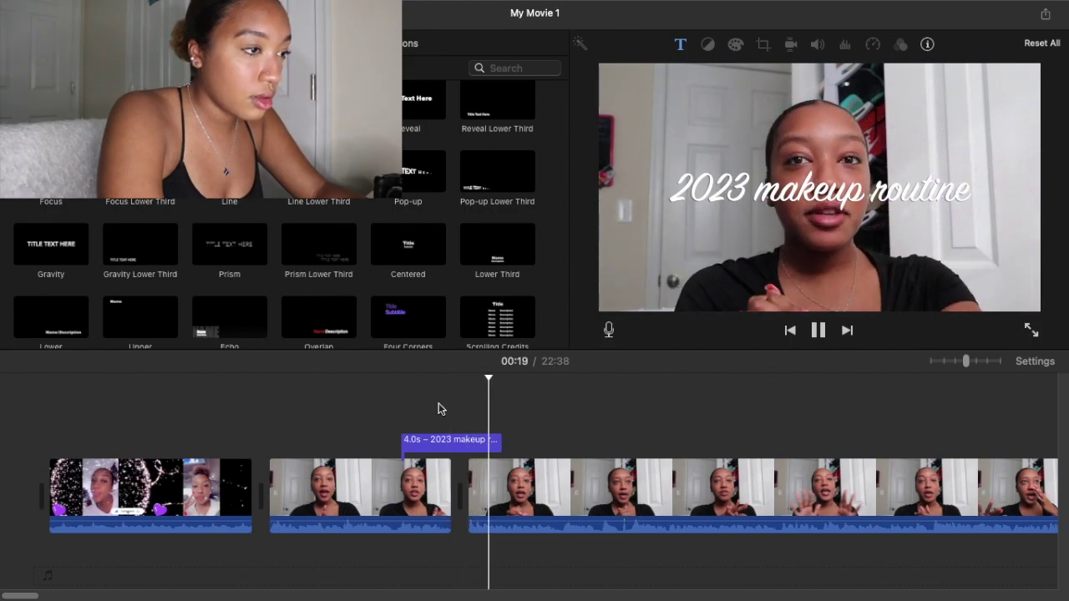
{"action": "left_click", "coordinate": [398, 401]}
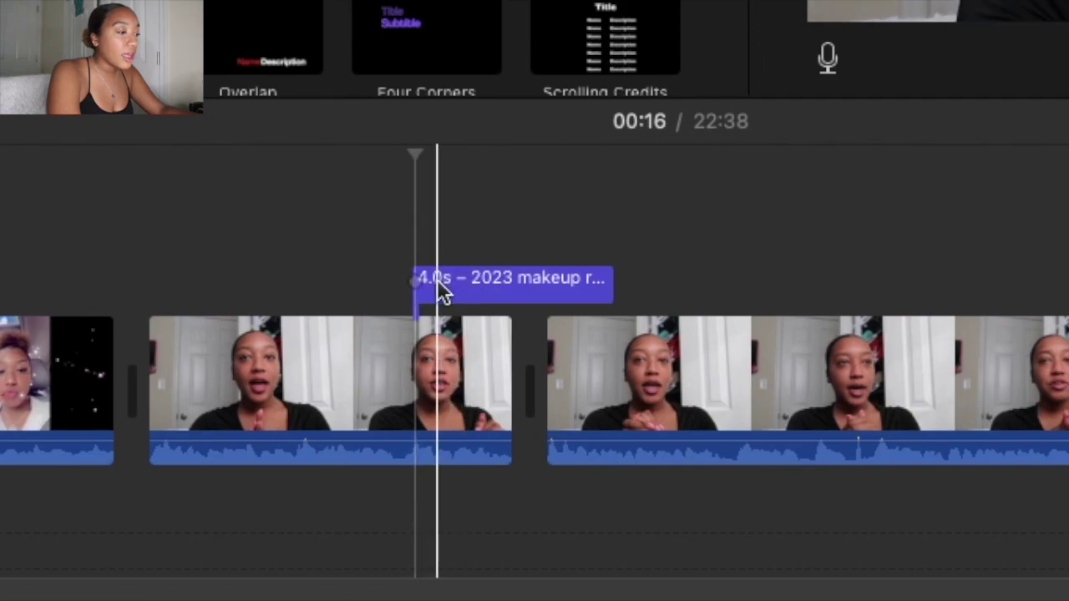
{"action": "left_click", "coordinate": [593, 284]}
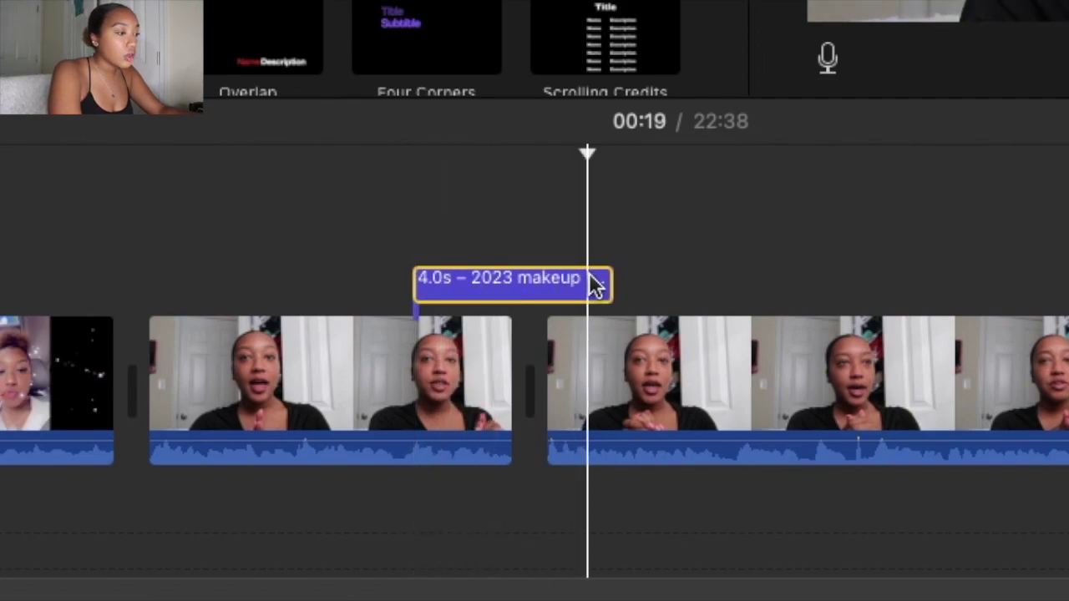
{"action": "left_click_drag", "start_coordinate": [611, 279], "coordinate": [543, 279]}
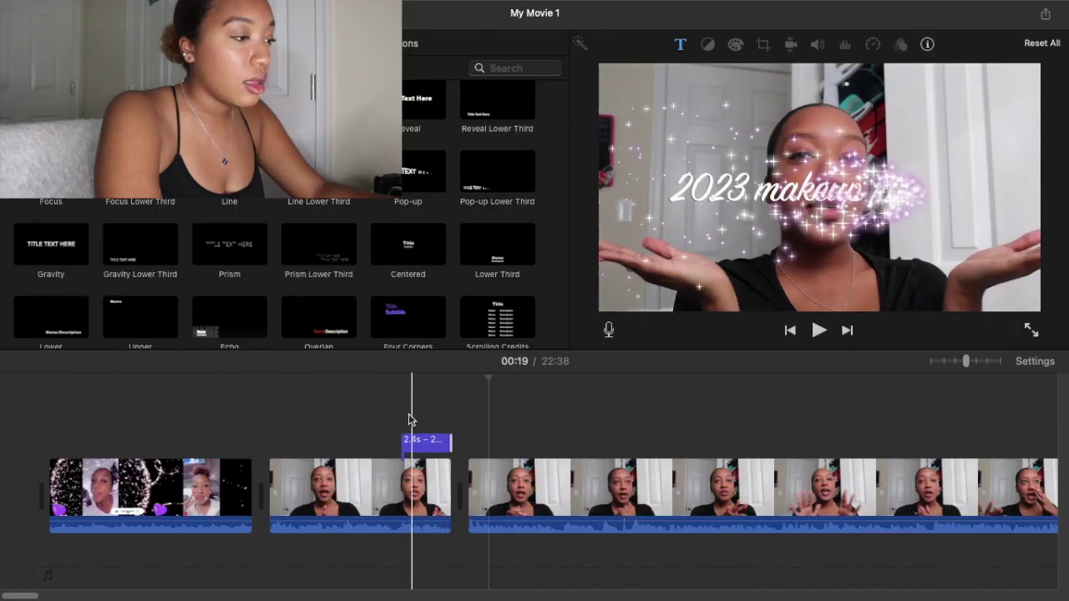
Play the movie from just before the title and split the footage at 00:24.
{"action": "left_click", "coordinate": [391, 408]}
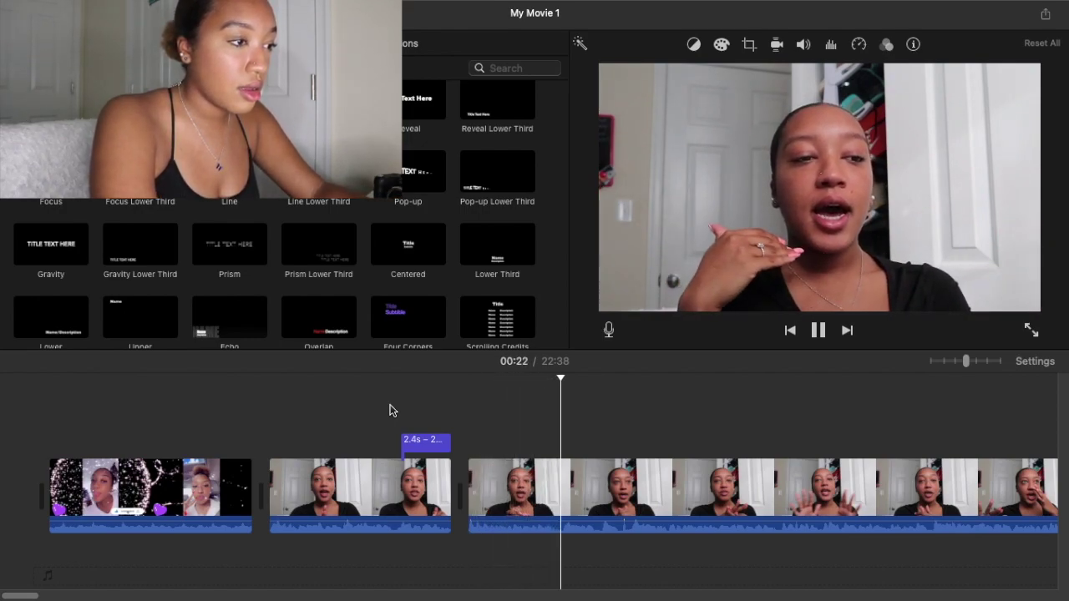
{"action": "key", "text": "space"}
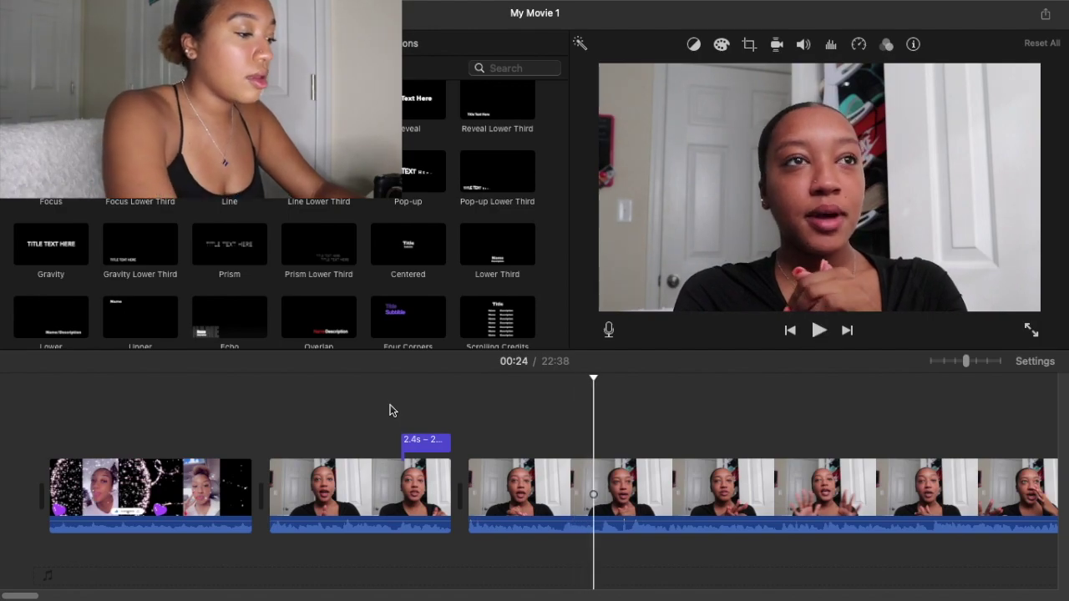
{"action": "key", "text": "super+b"}
Play the footage after the 00:24 cut in short bursts to examine where the unwanted part ends.
{"action": "key", "text": "space"}
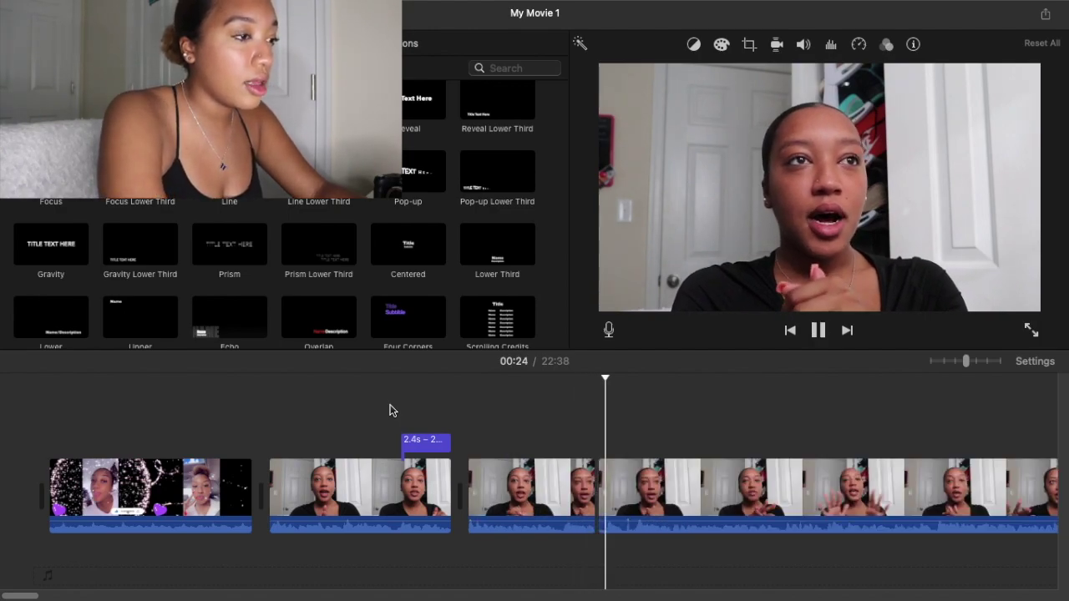
{"action": "key", "text": "space"}
{"action": "key", "text": "space"}
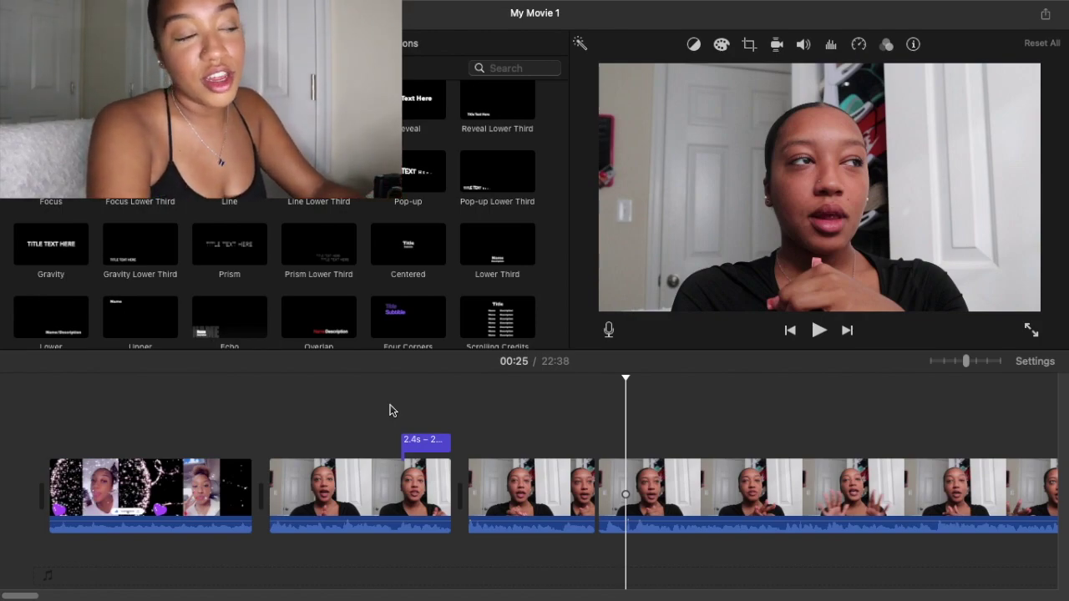
{"action": "key", "text": "space"}
{"action": "key", "text": "space"}
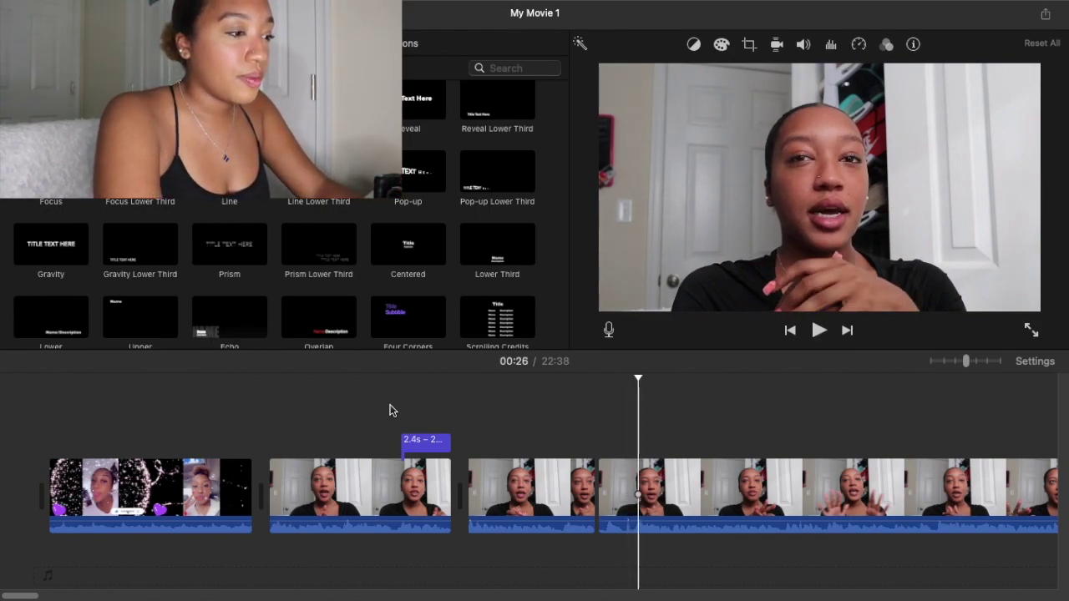
{"action": "key", "text": "space"}
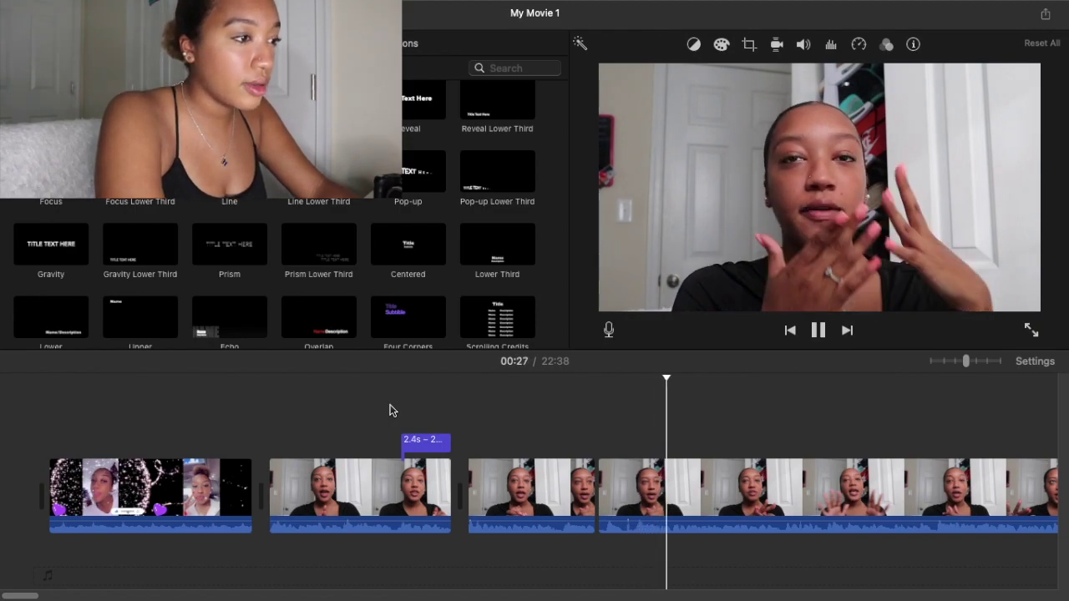
{"action": "key", "text": "space"}
{"action": "key", "text": "space"}
{"action": "key", "text": "space"}
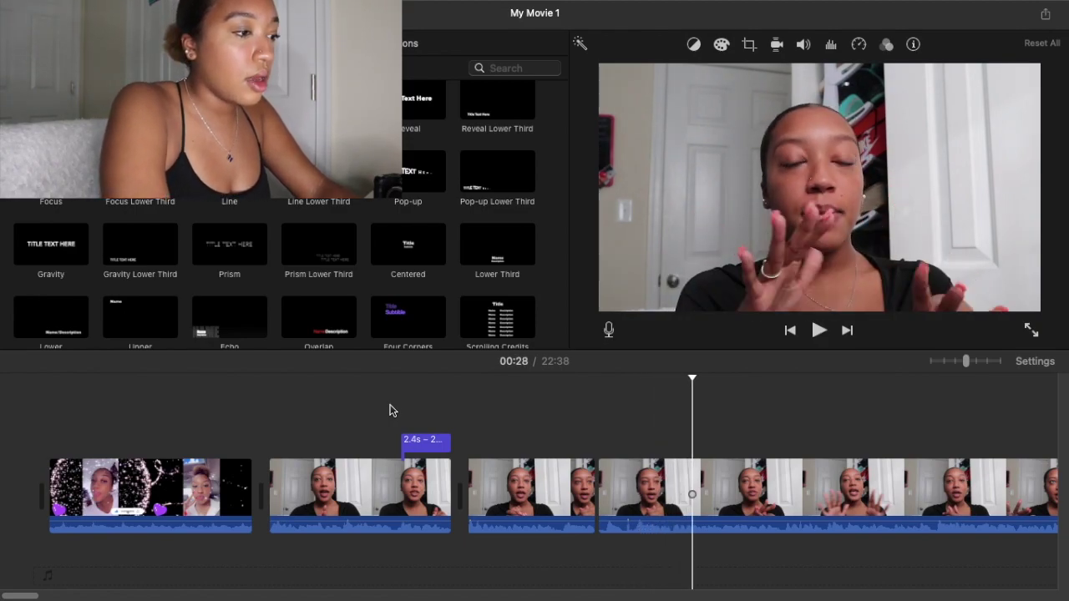
{"action": "key", "text": "space"}
{"action": "key", "text": "space"}
{"action": "key", "text": "space"}
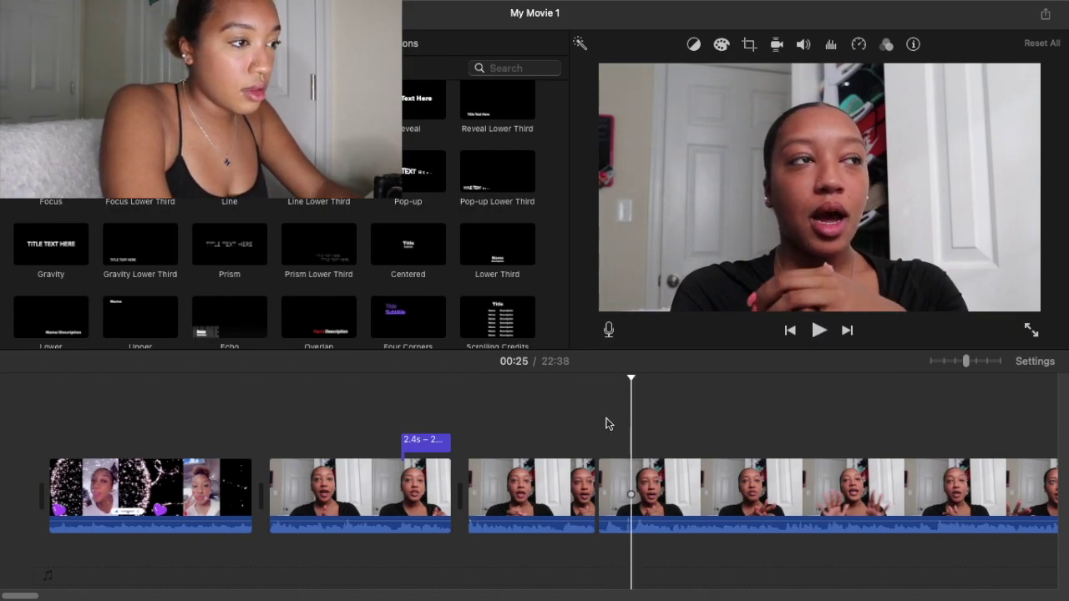
{"action": "key", "text": "space"}
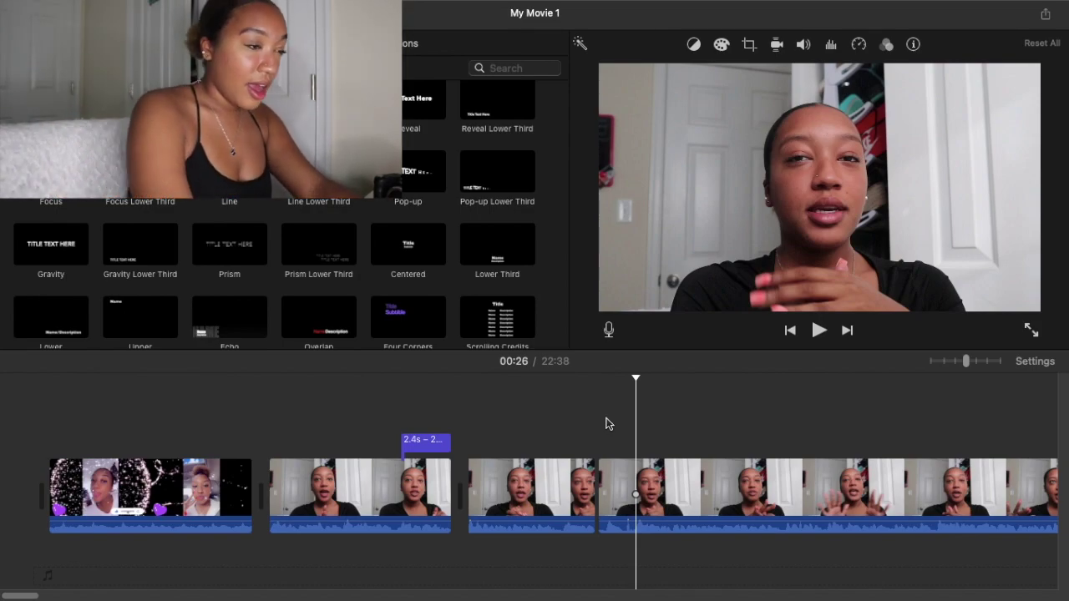
Replay the footage after the 00:24 cut, split it at 00:26 and delete the short segment between the two cuts.
{"action": "left_click", "coordinate": [603, 430]}
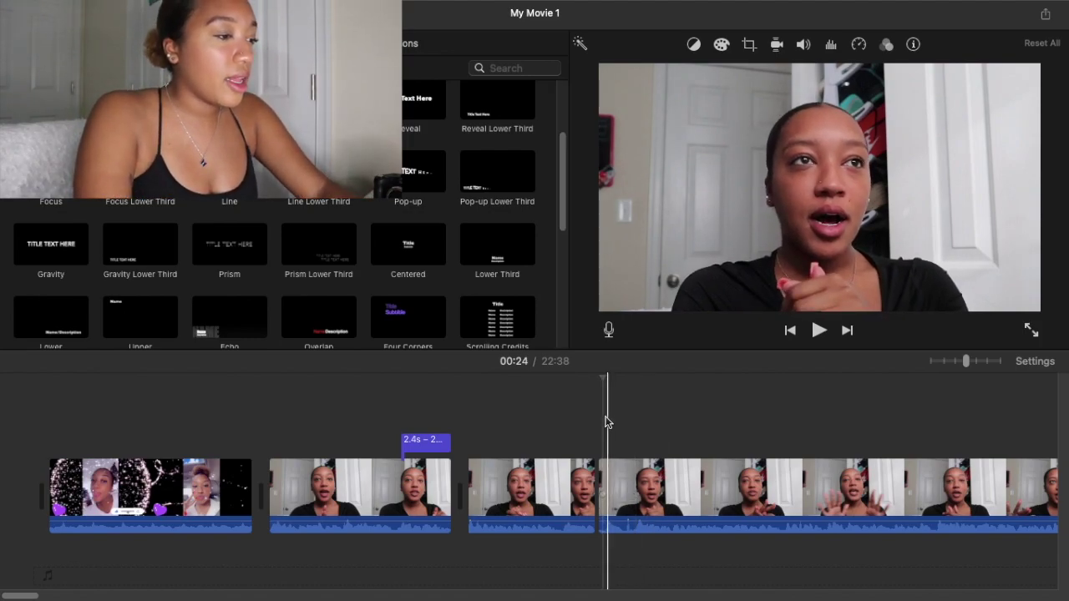
{"action": "key", "text": "space"}
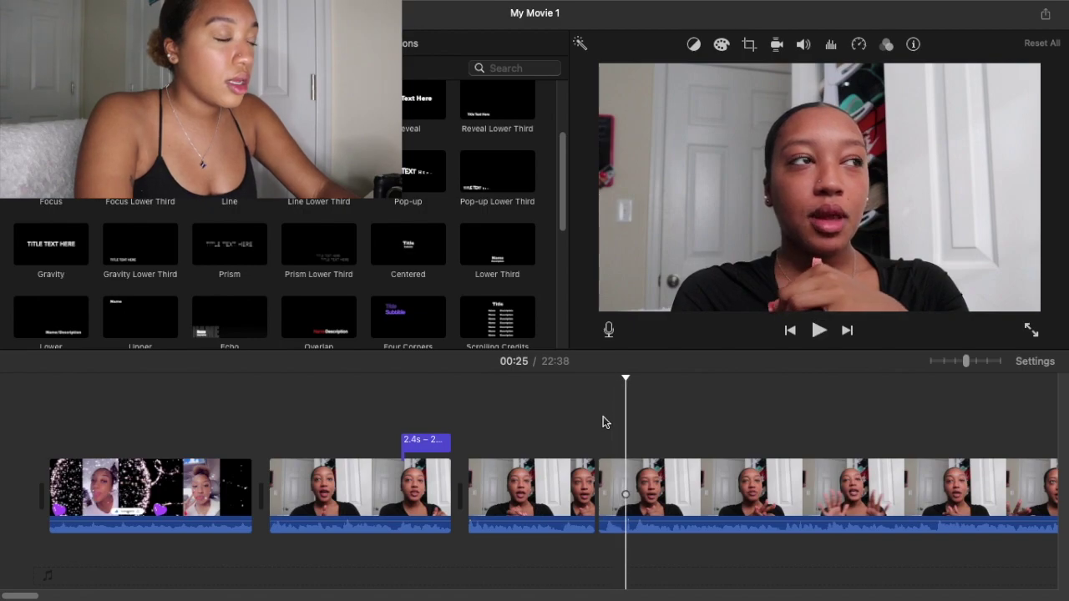
{"action": "left_click", "coordinate": [606, 422]}
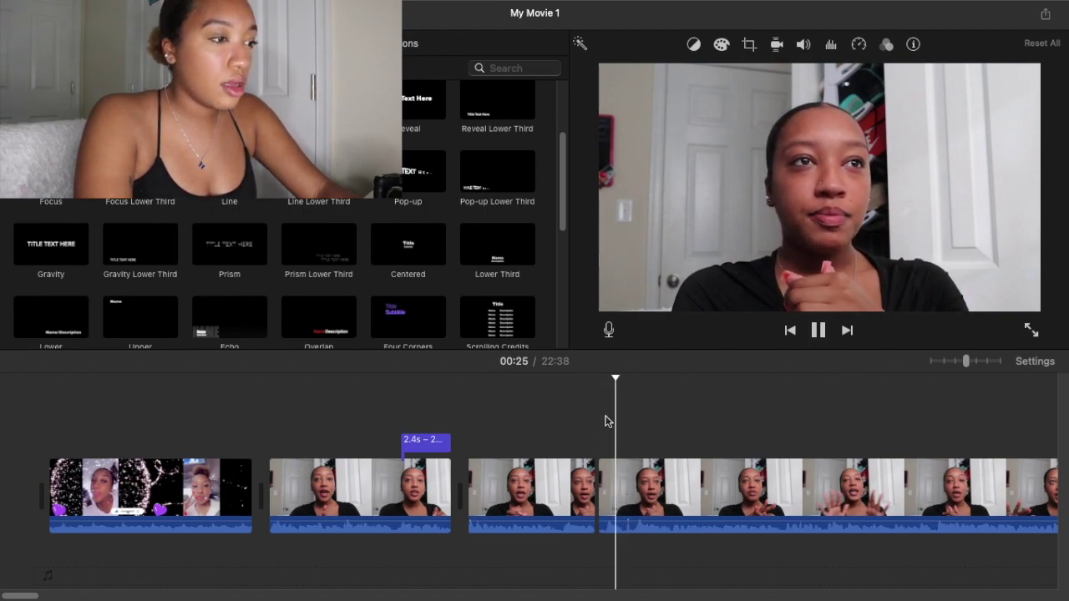
{"action": "key", "text": "space"}
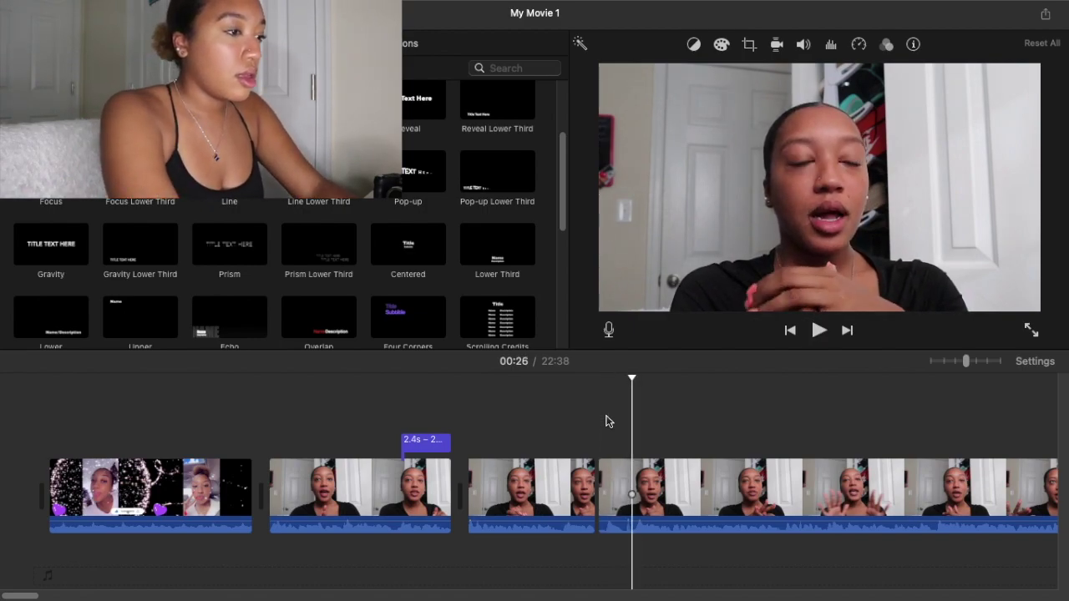
{"action": "key", "text": "super+b"}
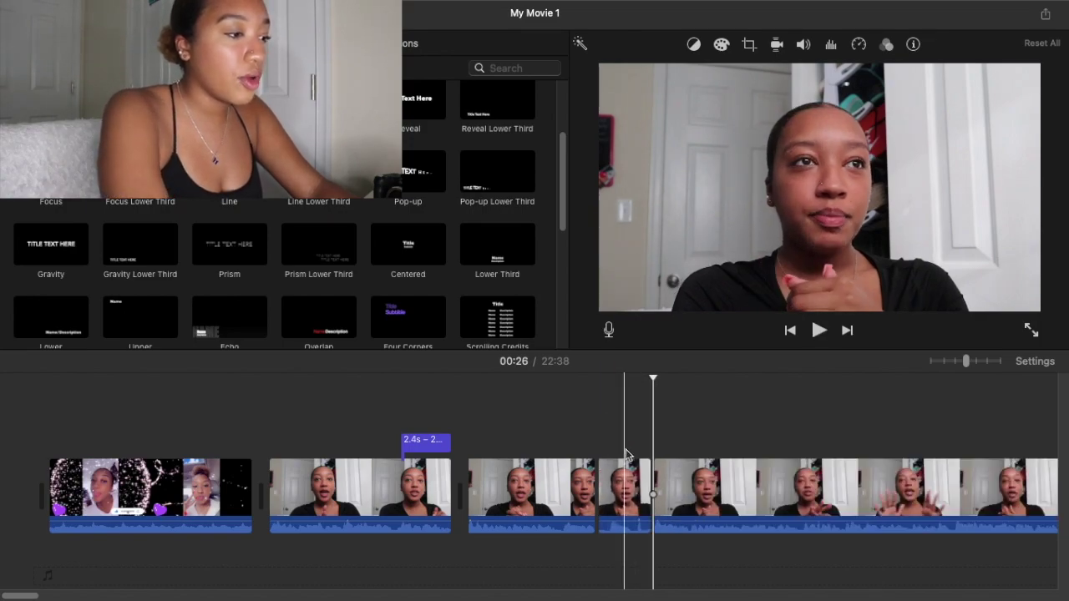
{"action": "left_click", "coordinate": [630, 485]}
{"action": "key", "text": "Delete"}
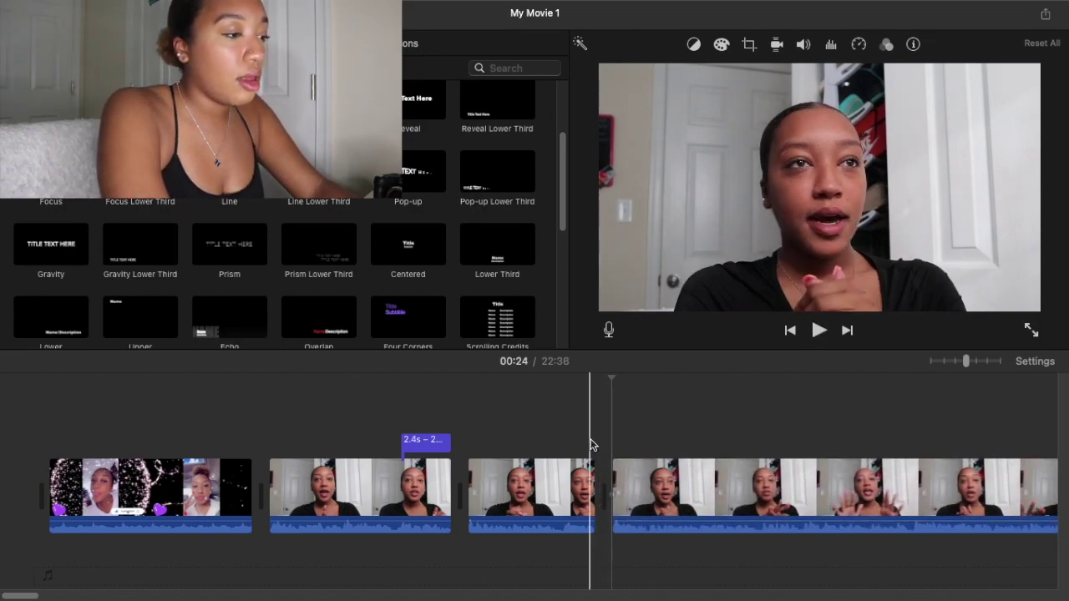
Play the footage across the new cut and on to 00:39 to examine what else has to go.
{"action": "key", "text": "space"}
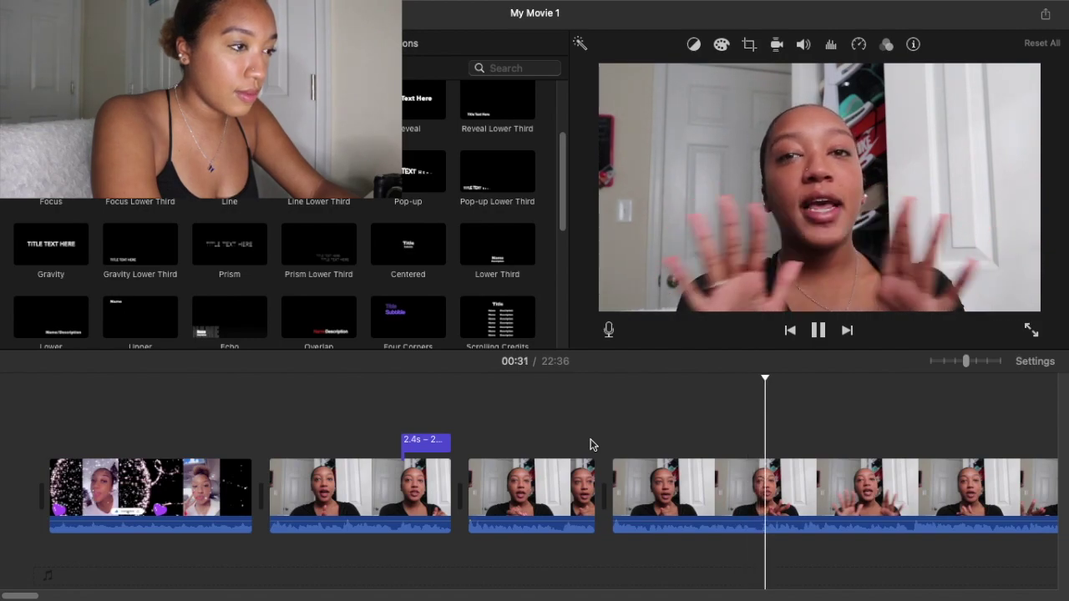
{"action": "key", "text": "space"}
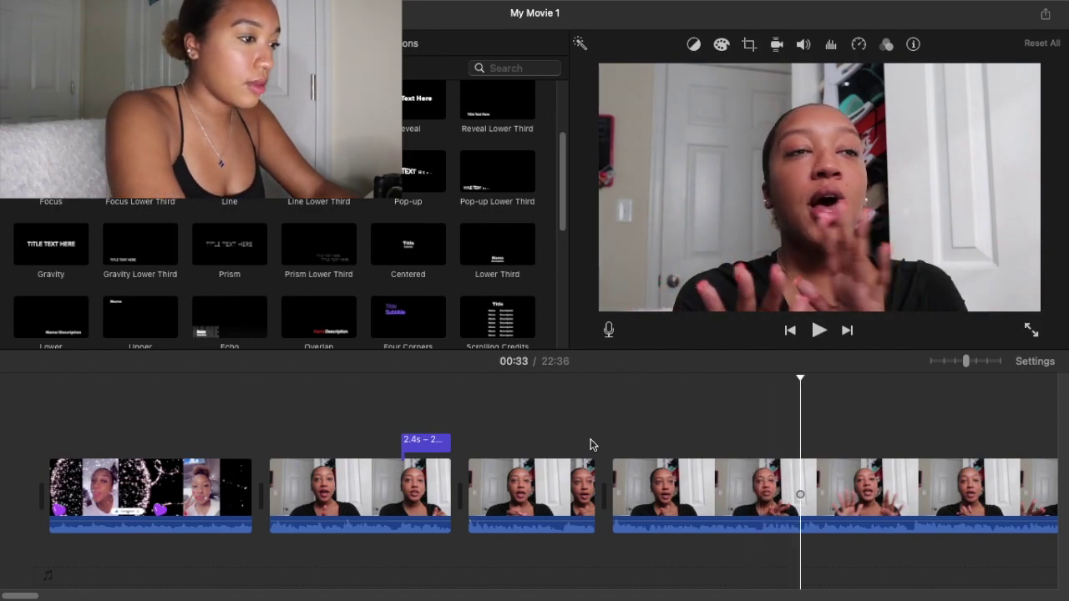
{"action": "scroll", "coordinate": [666, 437], "scroll_direction": "right", "scroll_amount": 5}
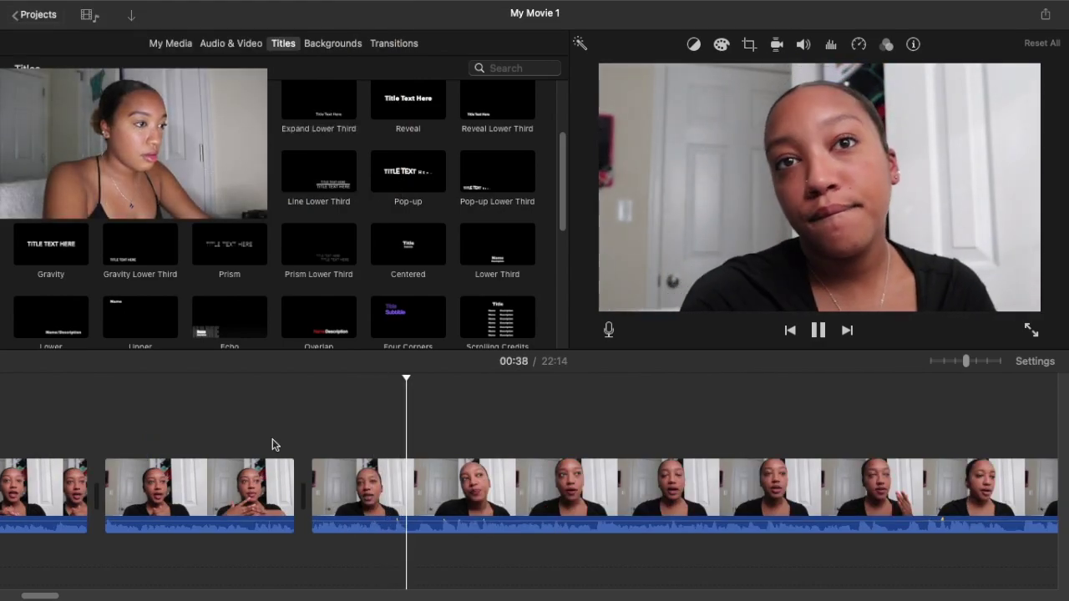
{"action": "key", "text": "space"}
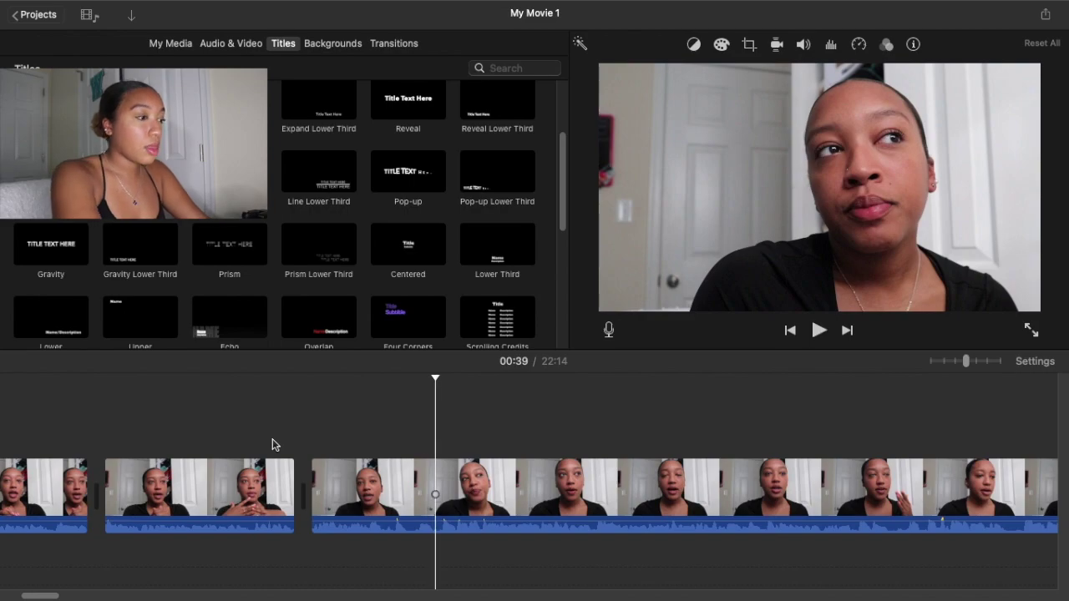
Split the footage at 01:36, where the speech resumes, and delete the 56.7-second segment before that cut.
{"action": "scroll", "coordinate": [746, 501], "scroll_direction": "right", "scroll_amount": 5}
{"action": "scroll", "coordinate": [745, 511], "scroll_direction": "right", "scroll_amount": 3}
{"action": "left_click", "coordinate": [481, 447]}
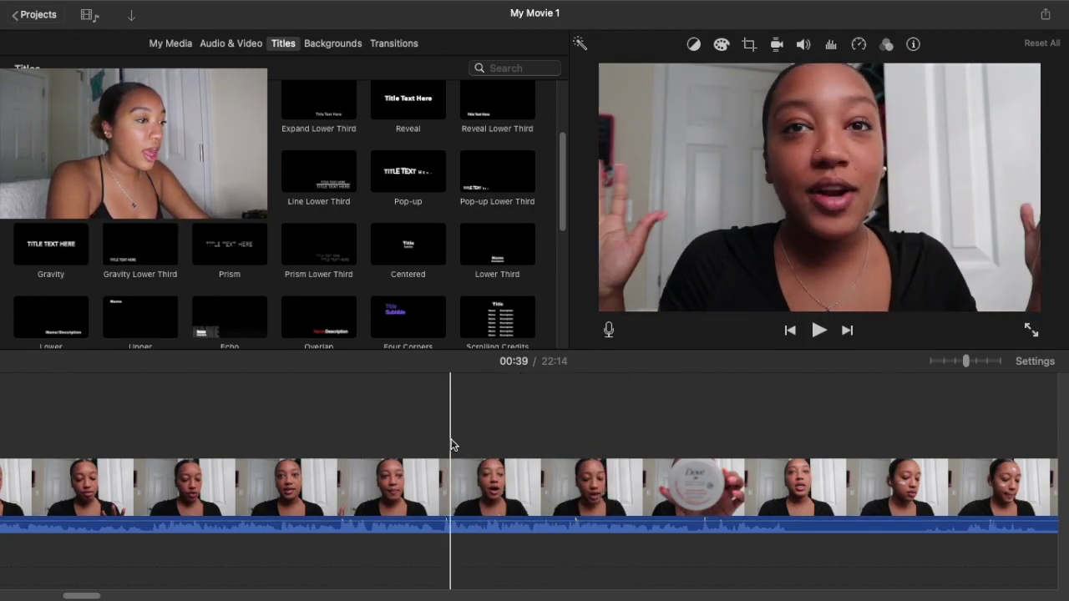
{"action": "left_click", "coordinate": [456, 444]}
{"action": "key", "text": "space"}
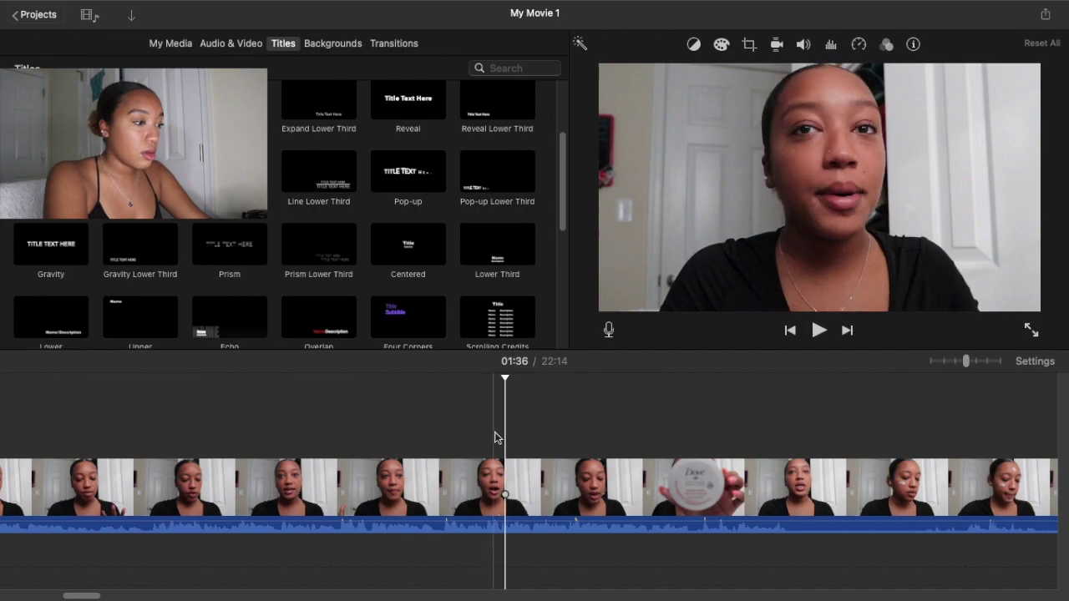
{"action": "key", "text": "space"}
{"action": "key", "text": "space"}
{"action": "left_click", "coordinate": [473, 433]}
{"action": "key", "text": "space"}
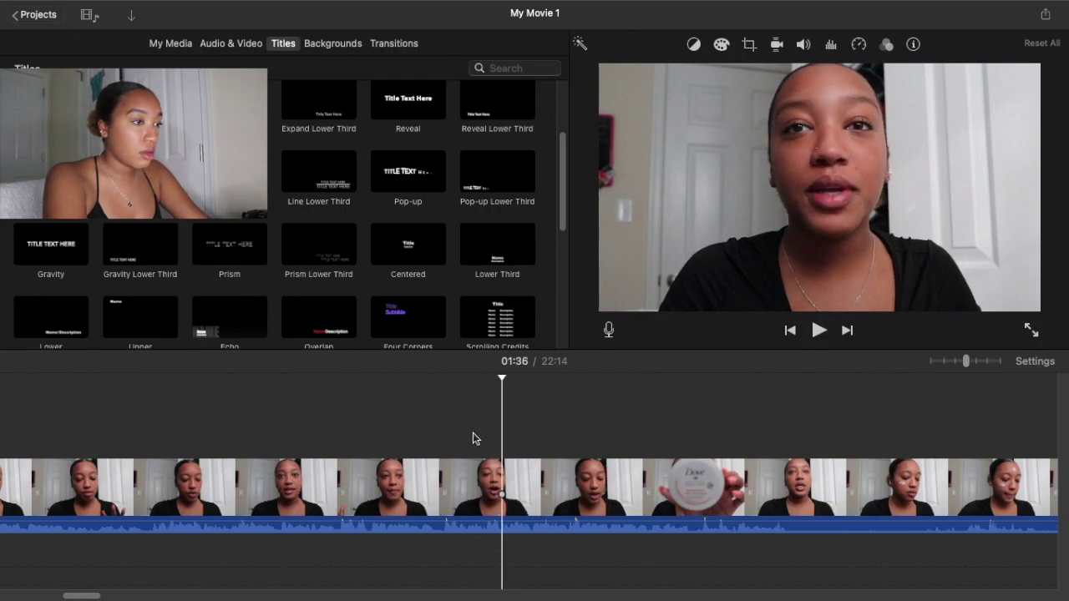
{"action": "key", "text": "super+b"}
{"action": "left_click", "coordinate": [426, 475]}
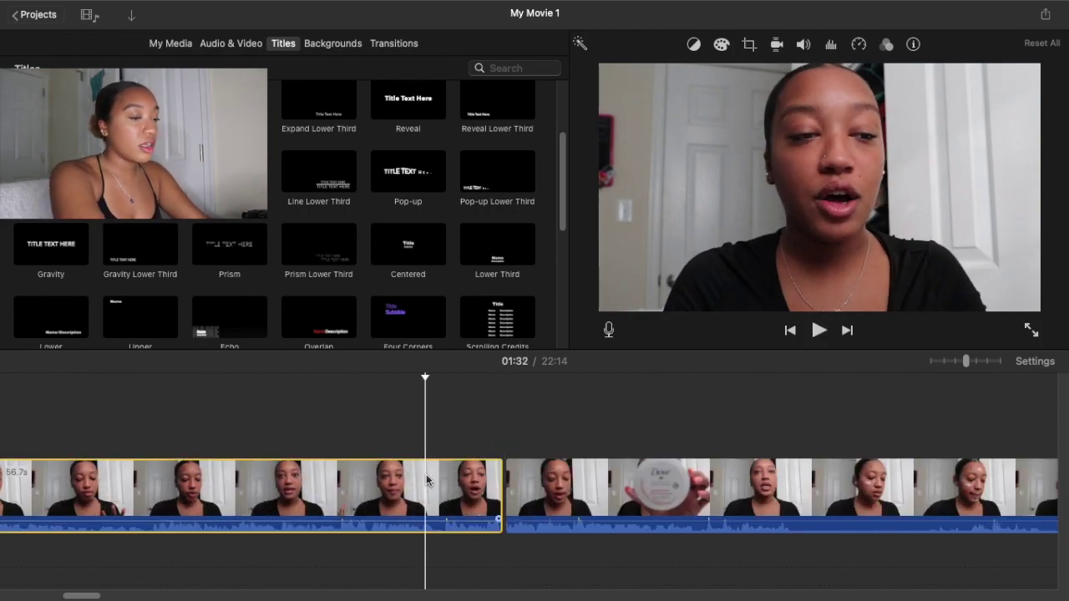
{"action": "key", "text": "Delete"}
Play the footage following the deleted segment and split it at 00:42.
{"action": "key", "text": "space"}
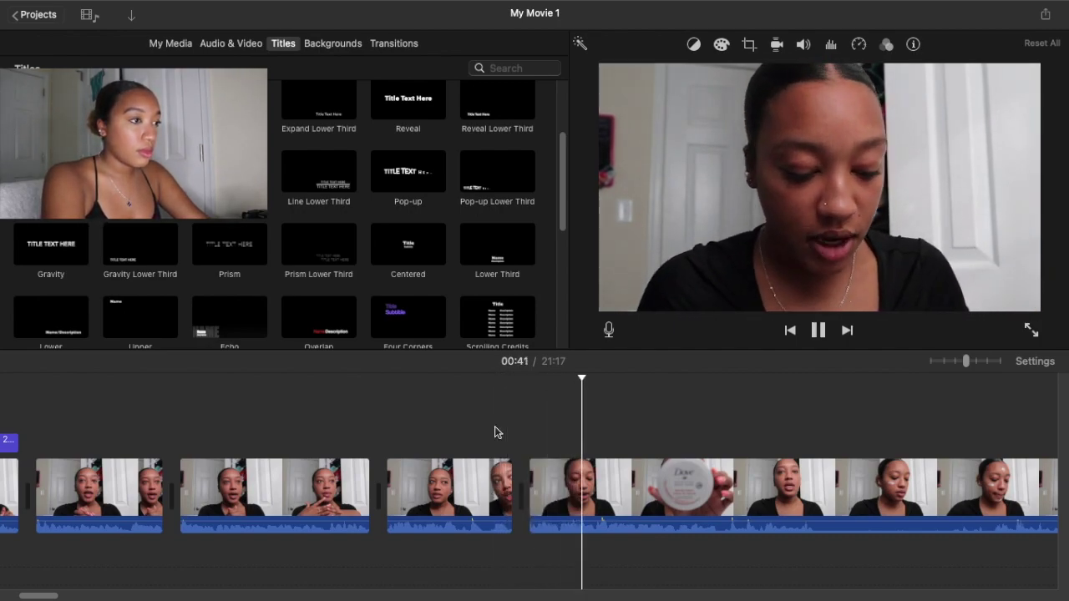
{"action": "key", "text": "space"}
{"action": "key", "text": "super+b"}
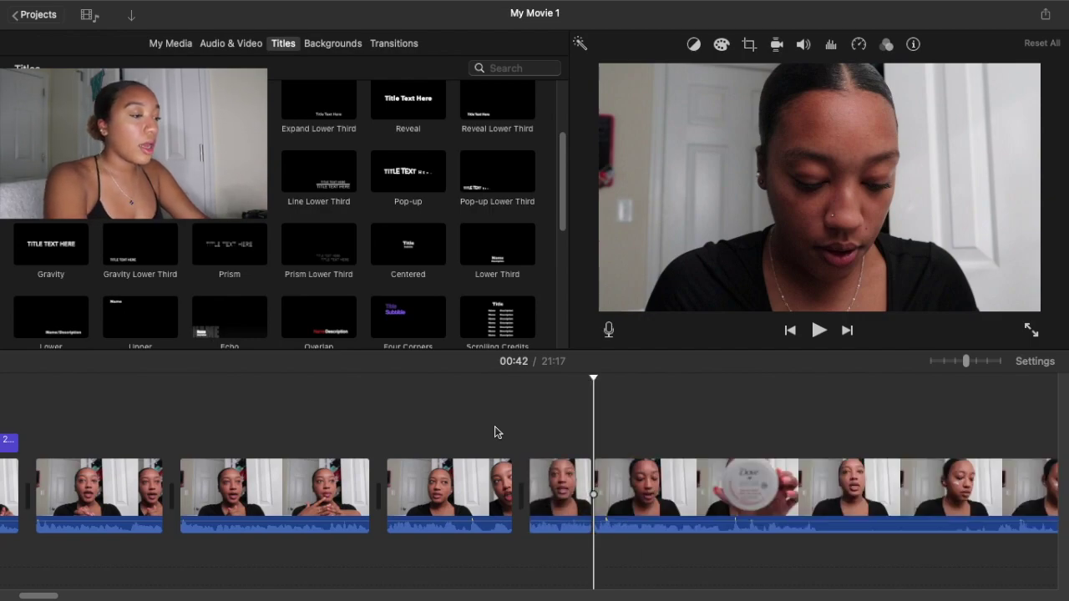
Replay the footage after the 00:42 cut, split it again just past that cut and delete the 0.5-second segment between the two cuts.
{"action": "key", "text": "space"}
{"action": "key", "text": "space"}
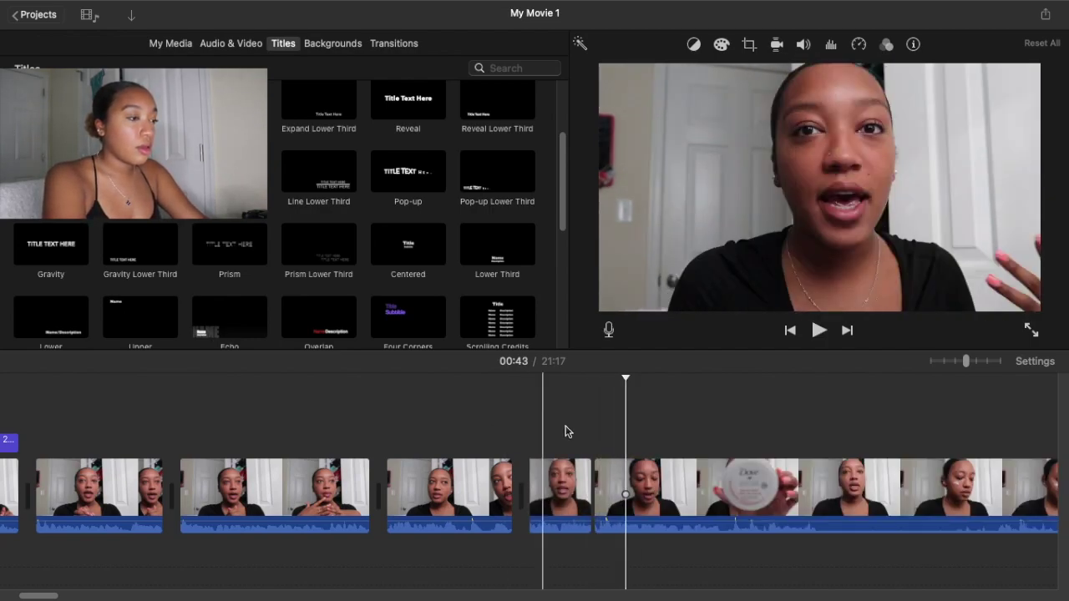
{"action": "left_click", "coordinate": [588, 427]}
{"action": "key", "text": "space"}
{"action": "key", "text": "space"}
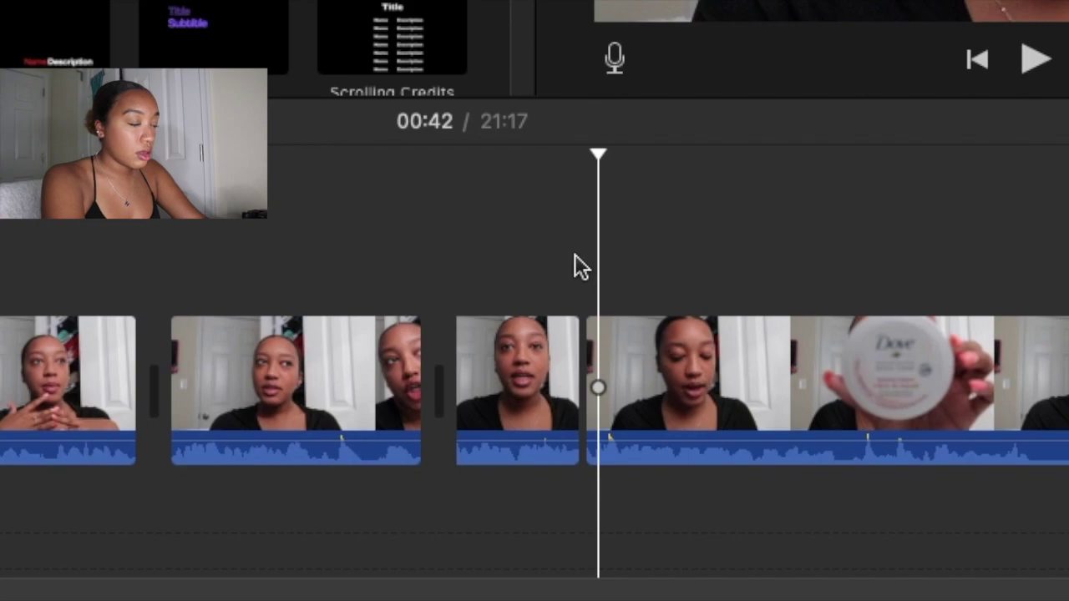
{"action": "key", "text": "space"}
{"action": "key", "text": "space"}
{"action": "key", "text": "super+b"}
{"action": "left_click", "coordinate": [631, 356]}
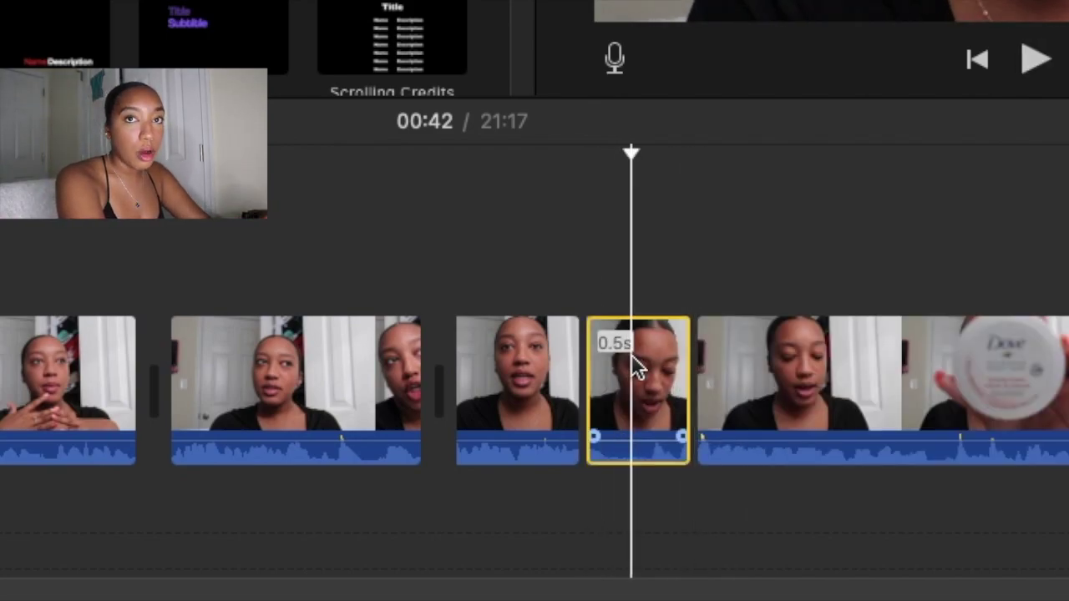
{"action": "key", "text": "Delete"}
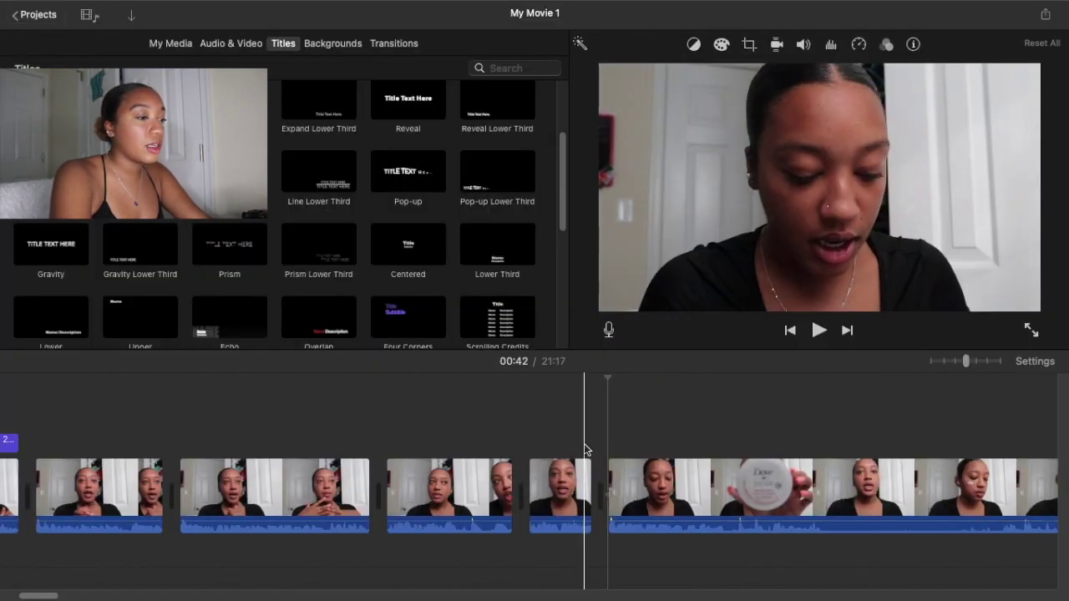
Play the footage after the removed segment and split it at 00:47, where the Dove cream is held up to the camera.
{"action": "key", "text": "space"}
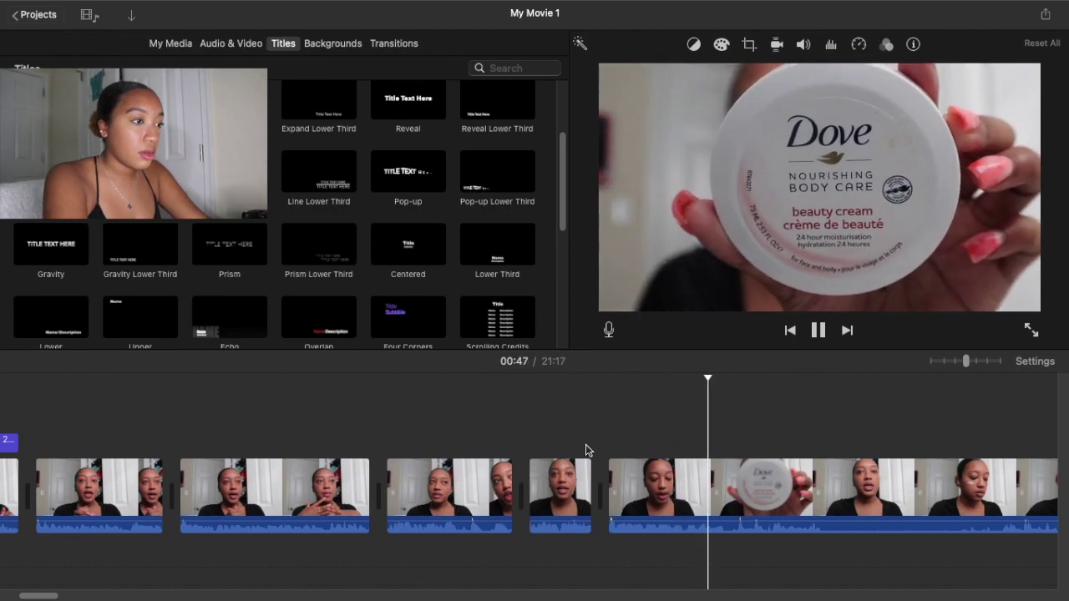
{"action": "key", "text": "space"}
{"action": "key", "text": "super+b"}
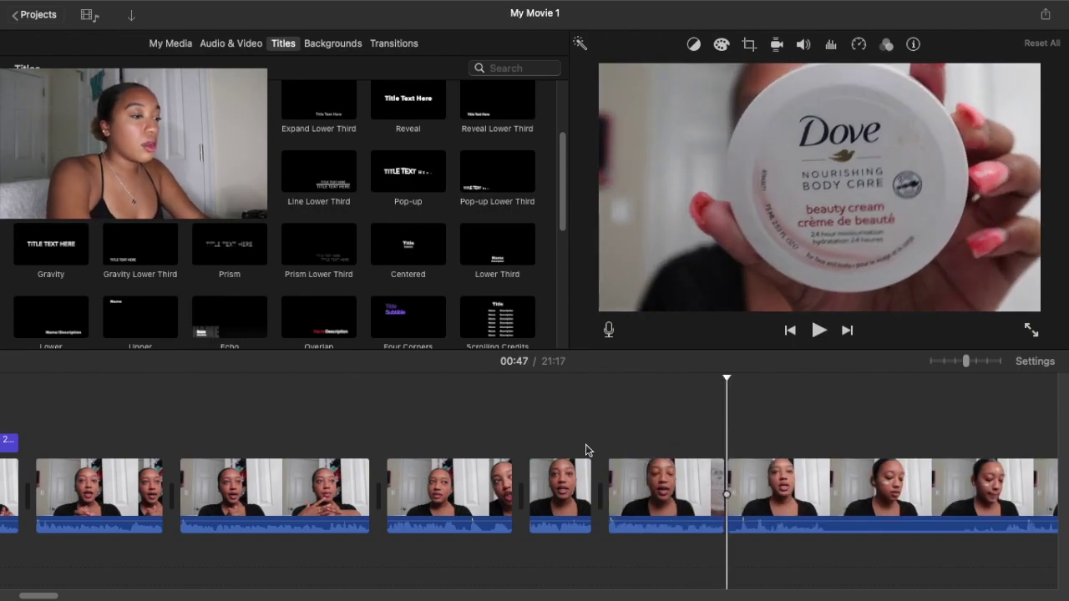
{"action": "scroll", "coordinate": [572, 496], "scroll_direction": "right", "scroll_amount": 5}
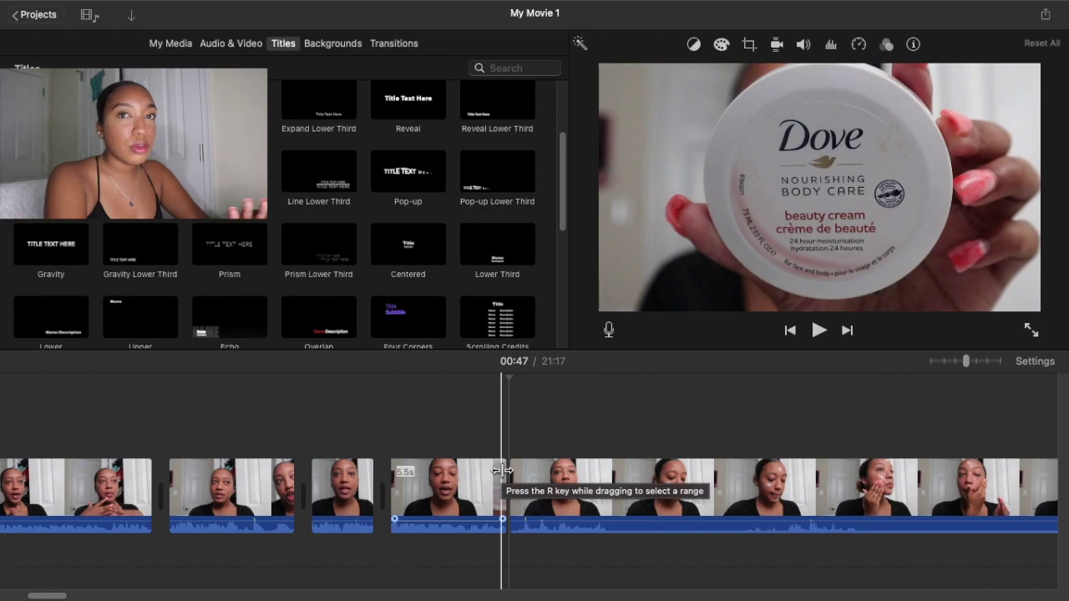
{"action": "mouse_move", "coordinate": [501, 471]}
{"action": "left_mouse_down"}
{"action": "mouse_move", "coordinate": [518, 463]}
{"action": "mouse_move", "coordinate": [509, 459]}
{"action": "left_mouse_up"}
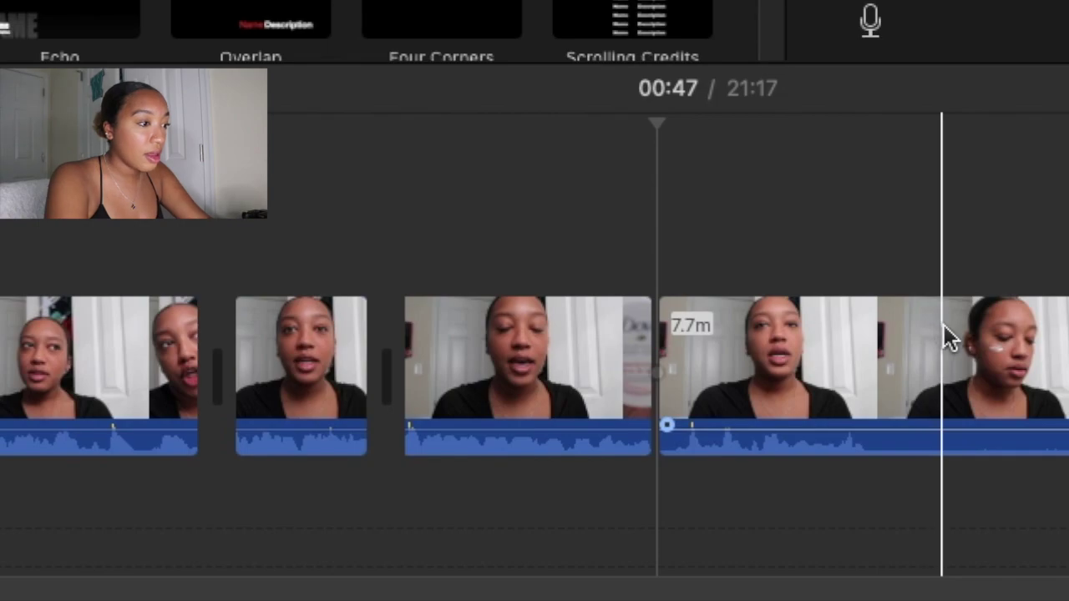
Split the footage at 00:52 and delete the 4.9-second segment between the 00:47 cut and this one.
{"action": "left_click", "coordinate": [883, 338]}
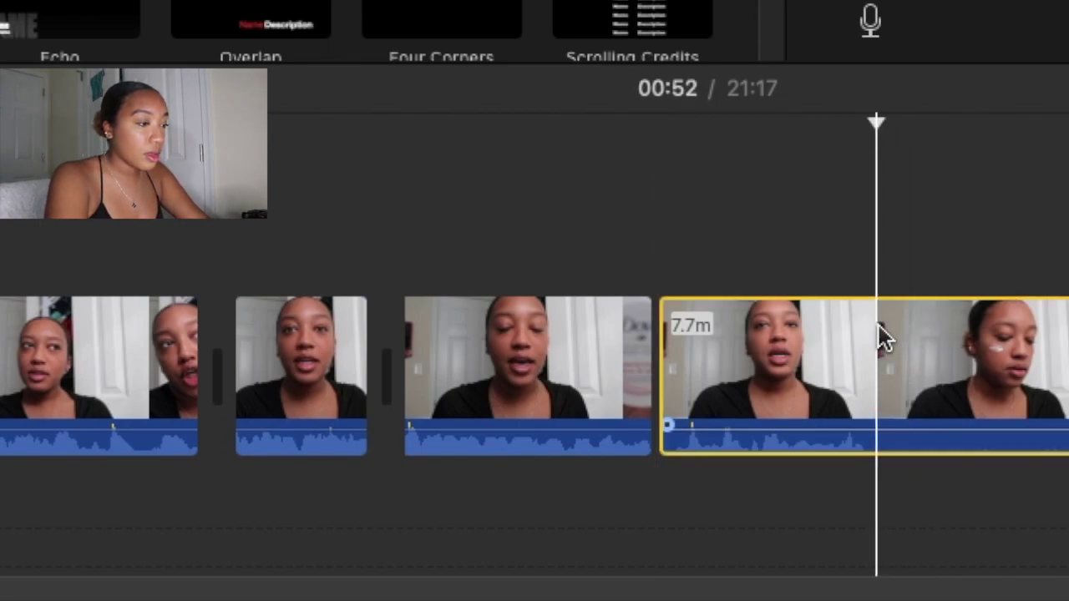
{"action": "key", "text": "super+b"}
{"action": "left_click", "coordinate": [789, 351]}
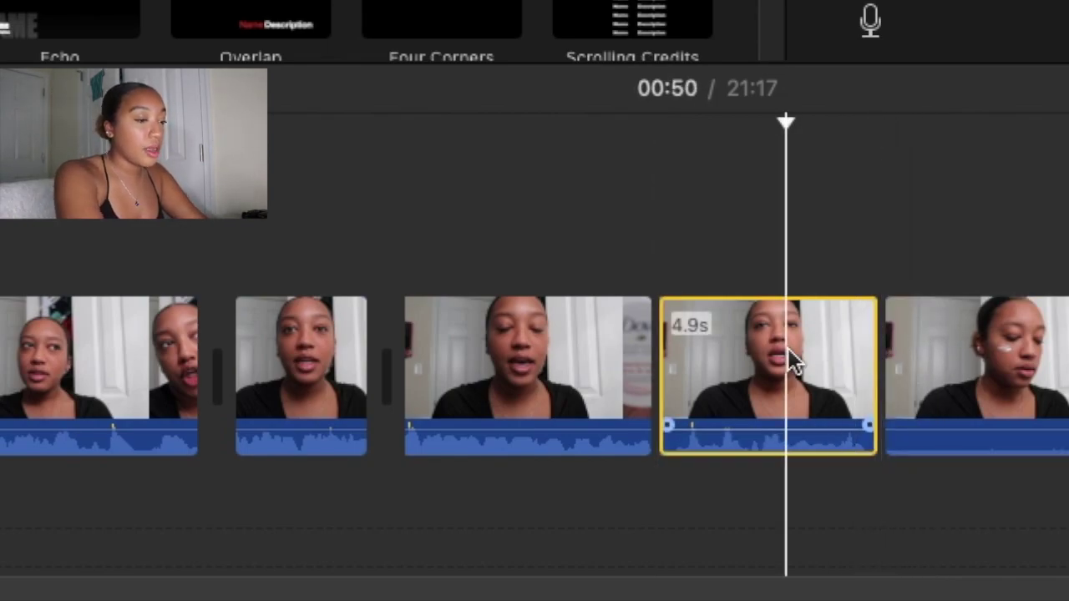
{"action": "key", "text": "Delete"}
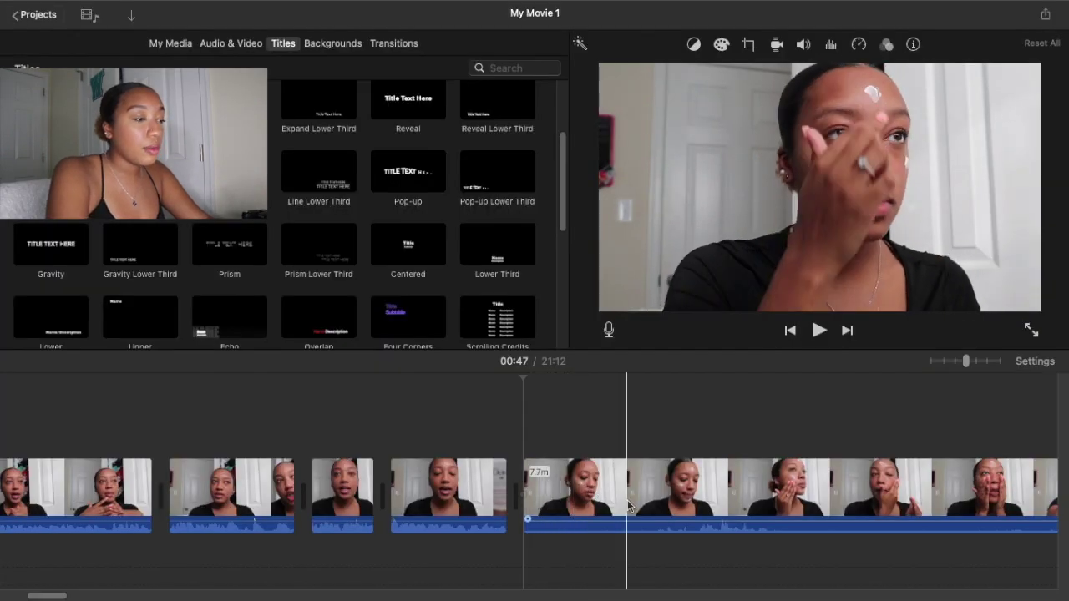
Split the footage at 01:24, at the end of the part where the cream is rubbed into the face.
{"action": "scroll", "coordinate": [628, 505], "scroll_direction": "right", "scroll_amount": 3}
{"action": "scroll", "coordinate": [628, 505], "scroll_direction": "right", "scroll_amount": 5}
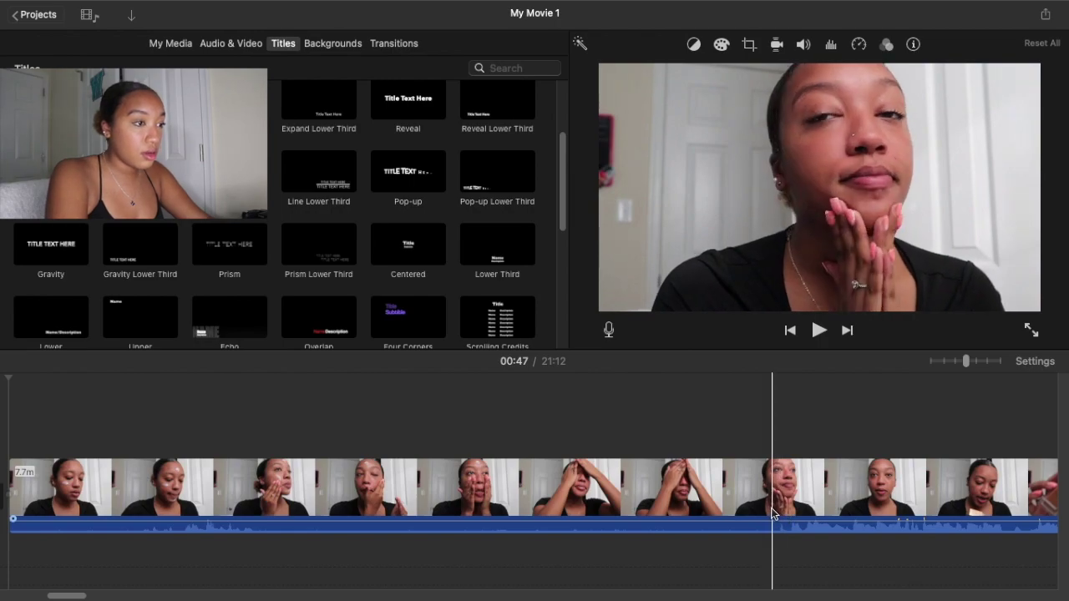
{"action": "left_click", "coordinate": [767, 511]}
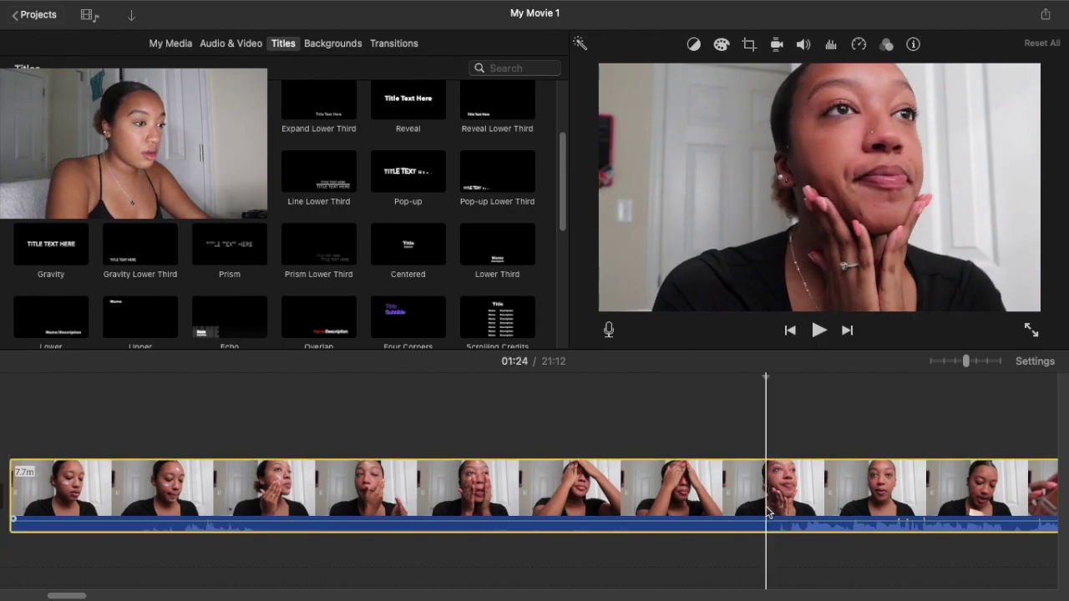
{"action": "key", "text": "super+b"}
{"action": "scroll", "coordinate": [578, 494], "scroll_direction": "left", "scroll_amount": 5}
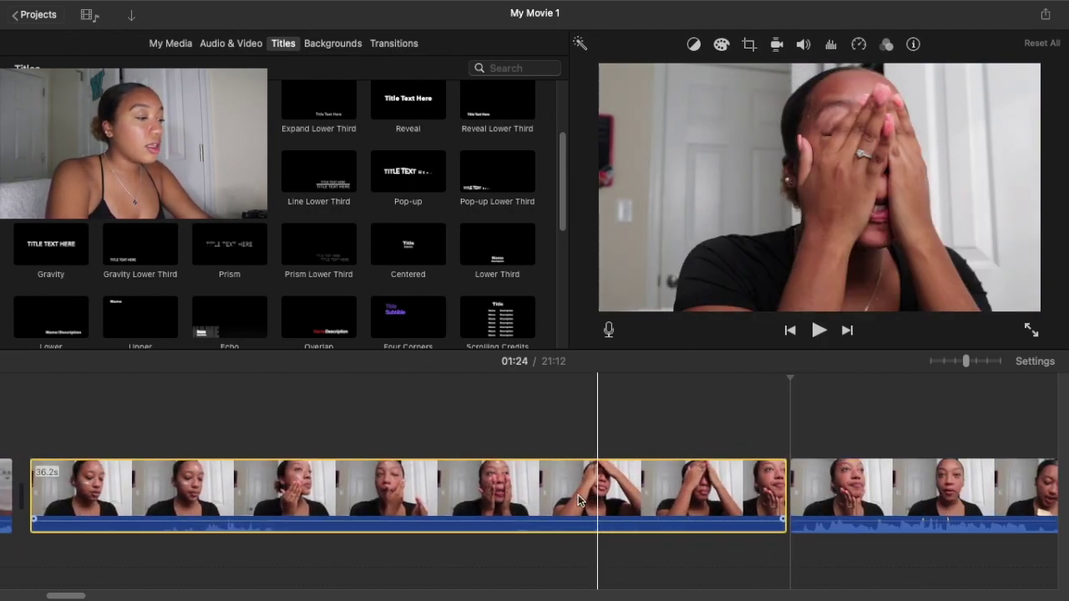
Set the playback speed of the 36.2-second cream-application clip to Fast.
{"action": "left_click", "coordinate": [513, 495]}
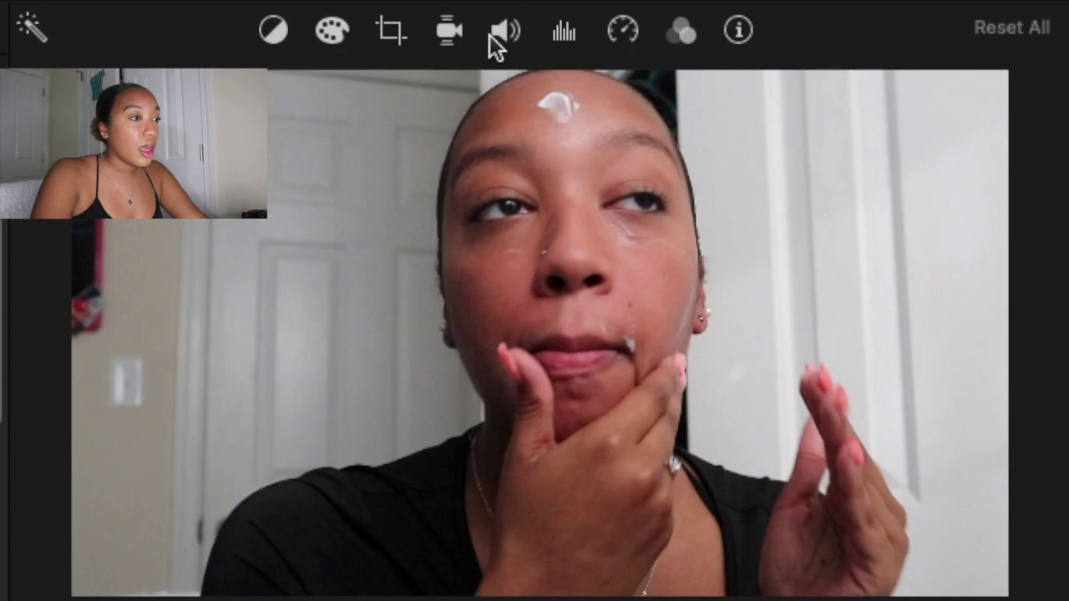
{"action": "left_click", "coordinate": [624, 38]}
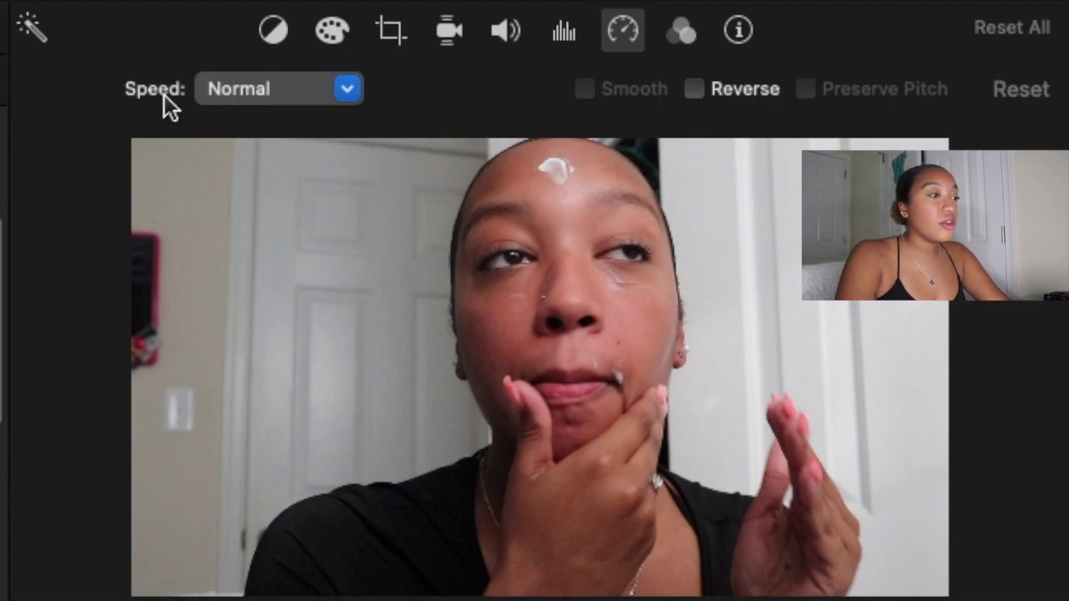
{"action": "left_click", "coordinate": [309, 92]}
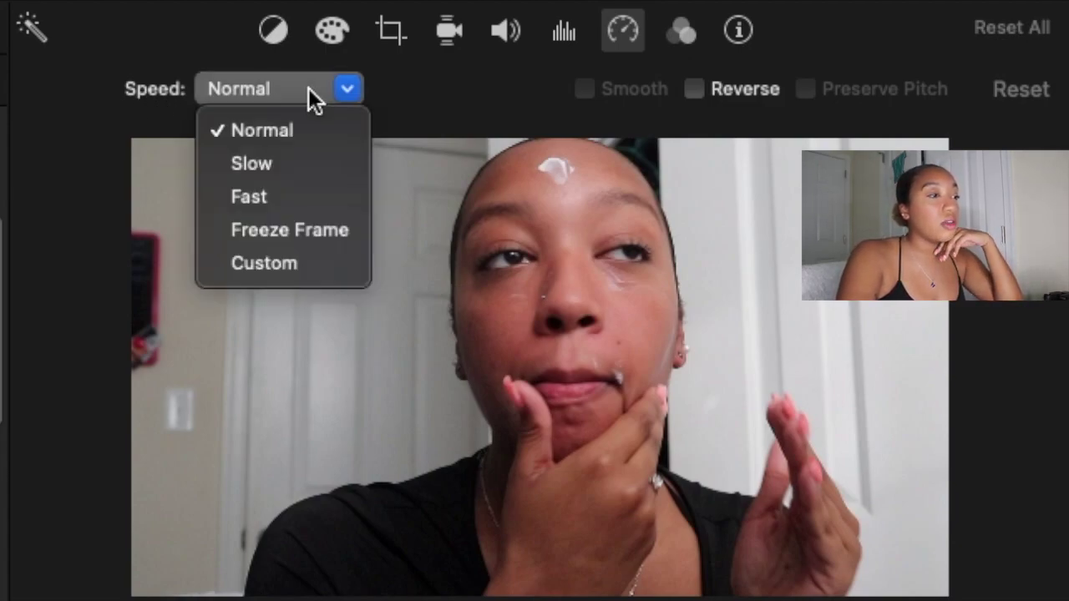
{"action": "left_click", "coordinate": [314, 196]}
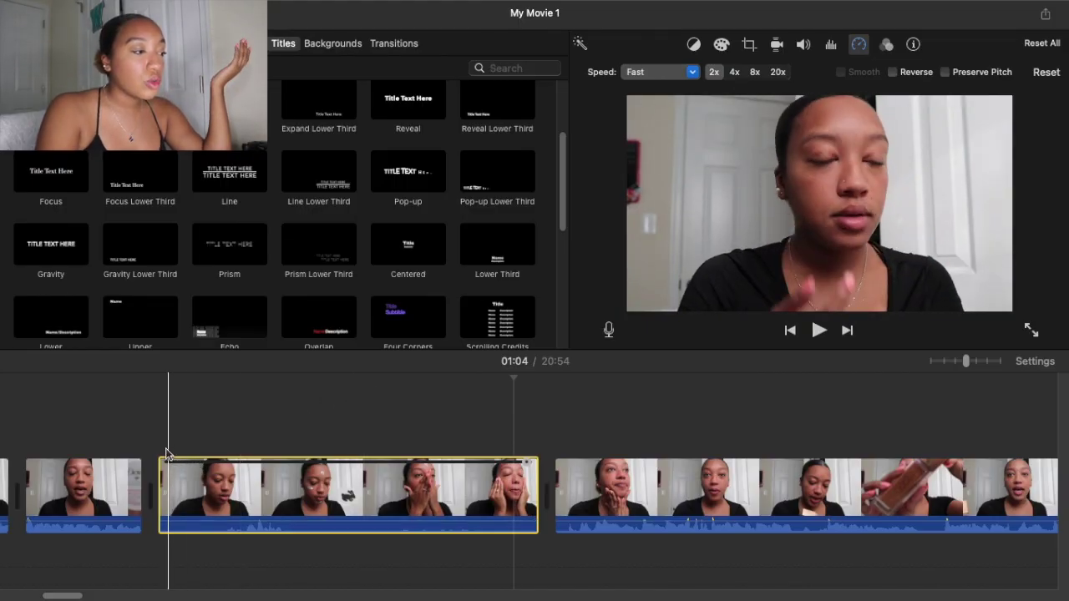
Preview the sped-up cream clip from its start, raise its speed to 4x and play it again.
{"action": "left_click", "coordinate": [159, 450]}
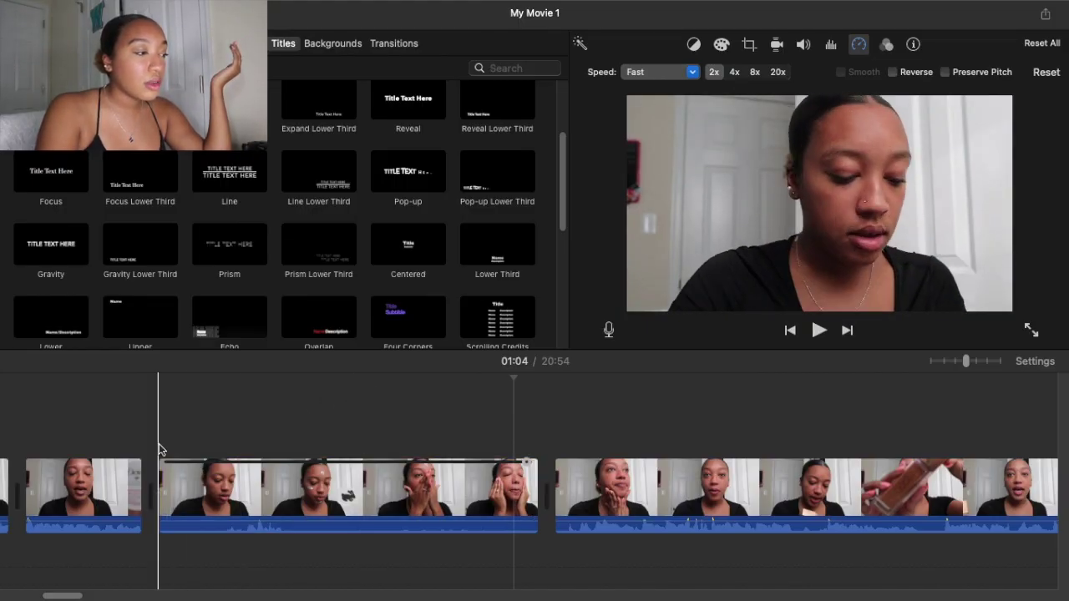
{"action": "key", "text": "space"}
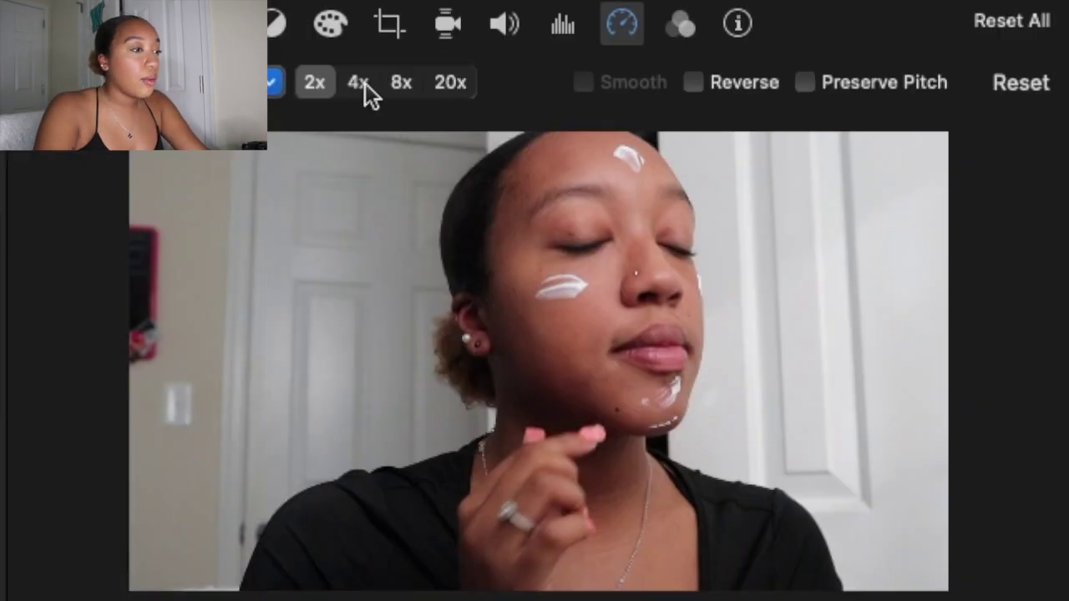
{"action": "left_click", "coordinate": [734, 71]}
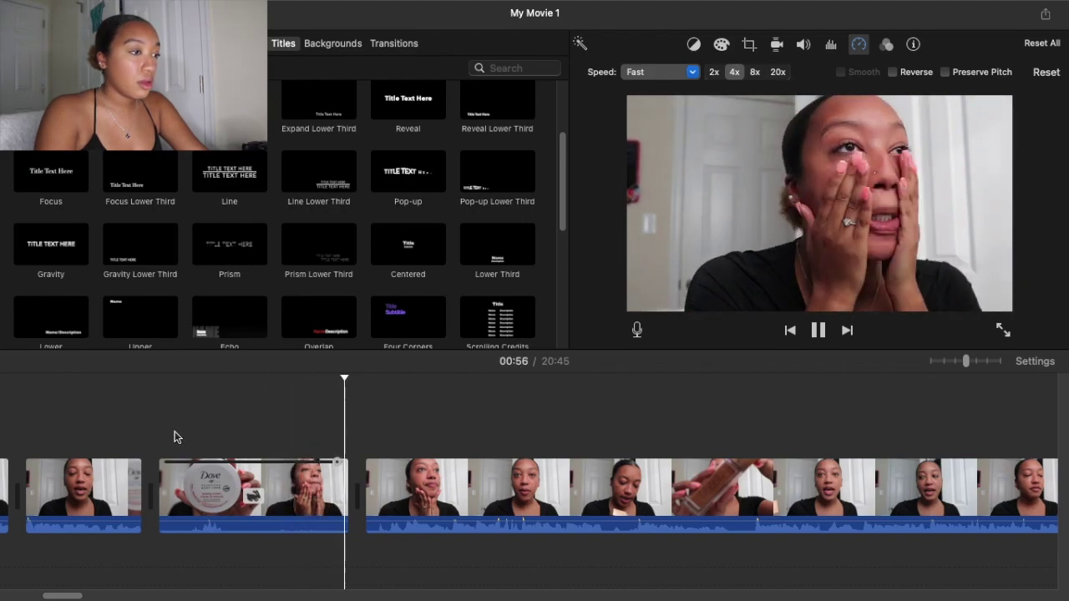
{"action": "key", "text": "space"}
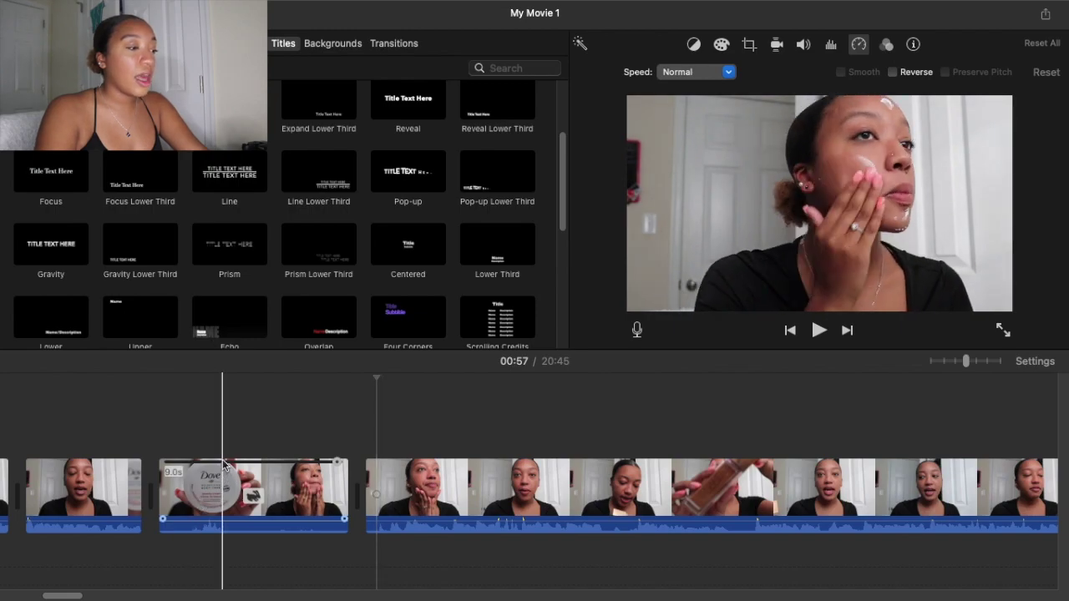
Lower the volume of the 4x cream-application clip to 0%.
{"action": "left_click", "coordinate": [222, 493]}
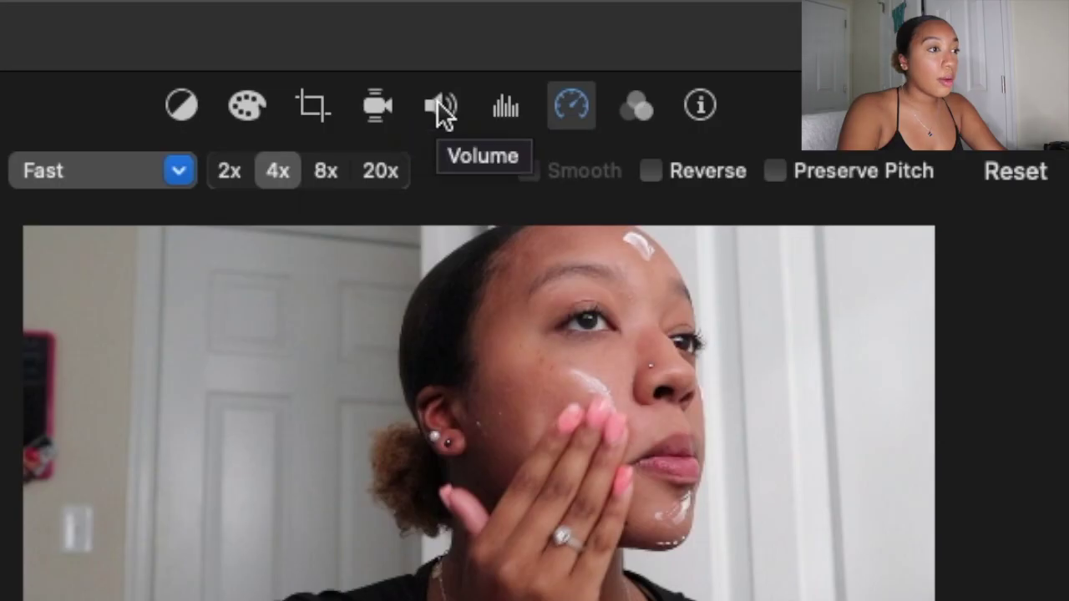
{"action": "left_click", "coordinate": [803, 44]}
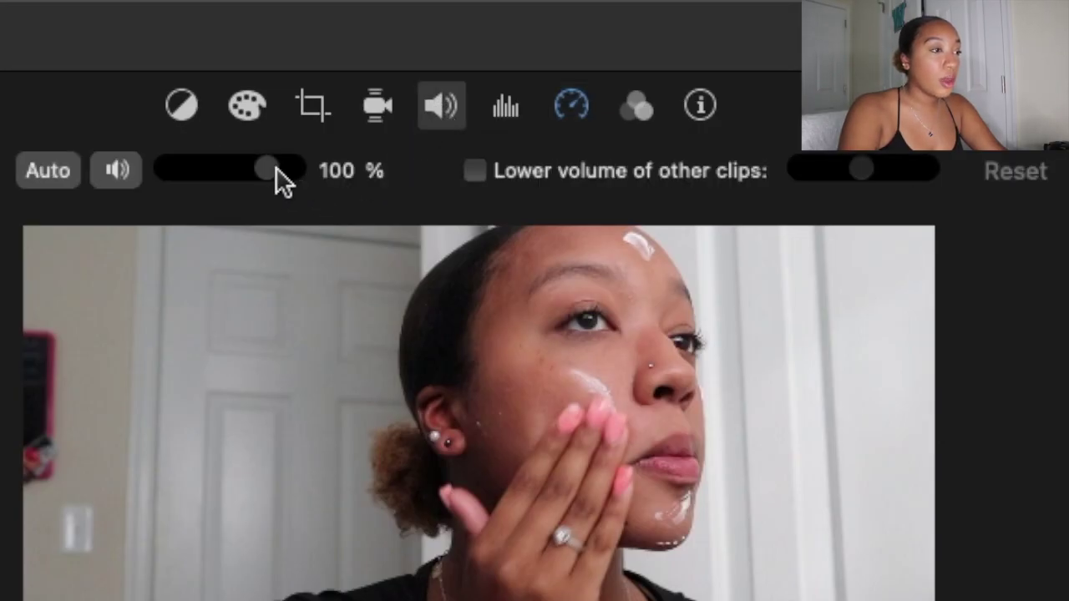
{"action": "left_click_drag", "start_coordinate": [267, 172], "coordinate": [151, 177]}
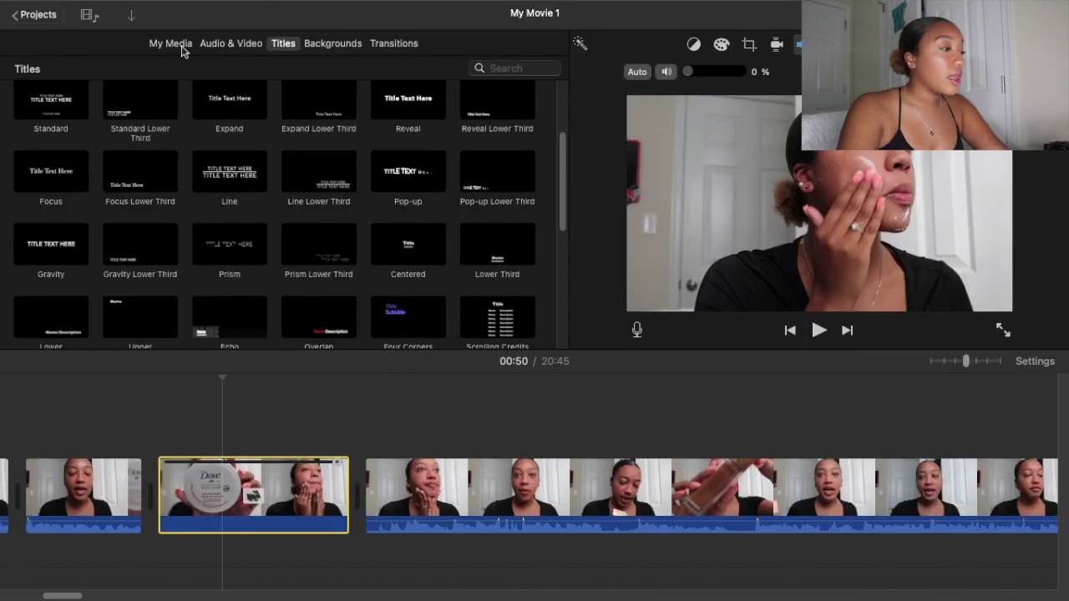
Show the library's music event in the media browser and select its audio track.
{"action": "left_click", "coordinate": [171, 44]}
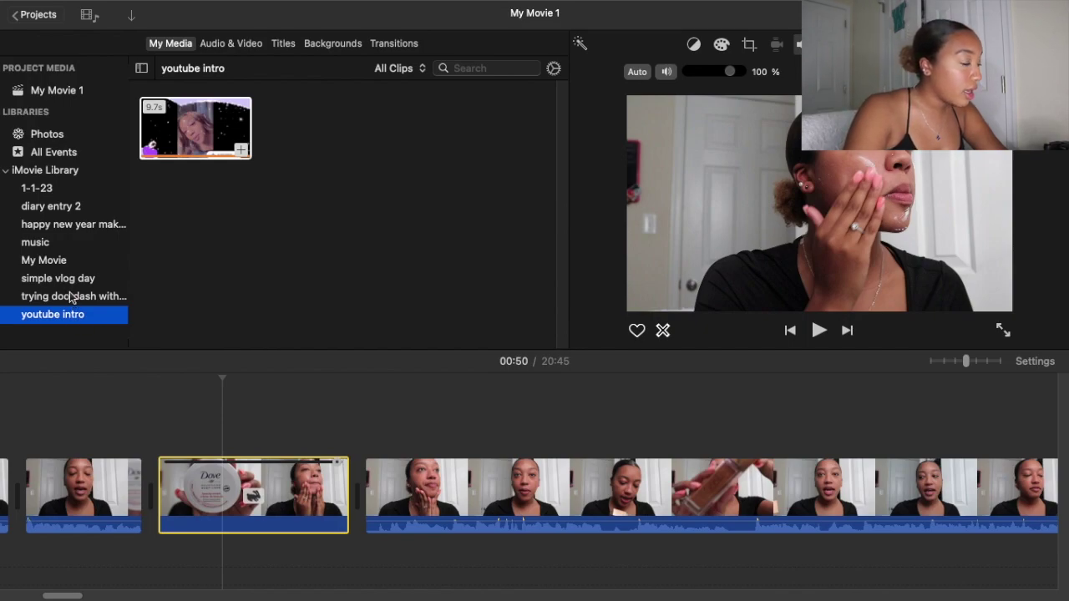
{"action": "left_click", "coordinate": [41, 242]}
{"action": "left_click", "coordinate": [223, 137]}
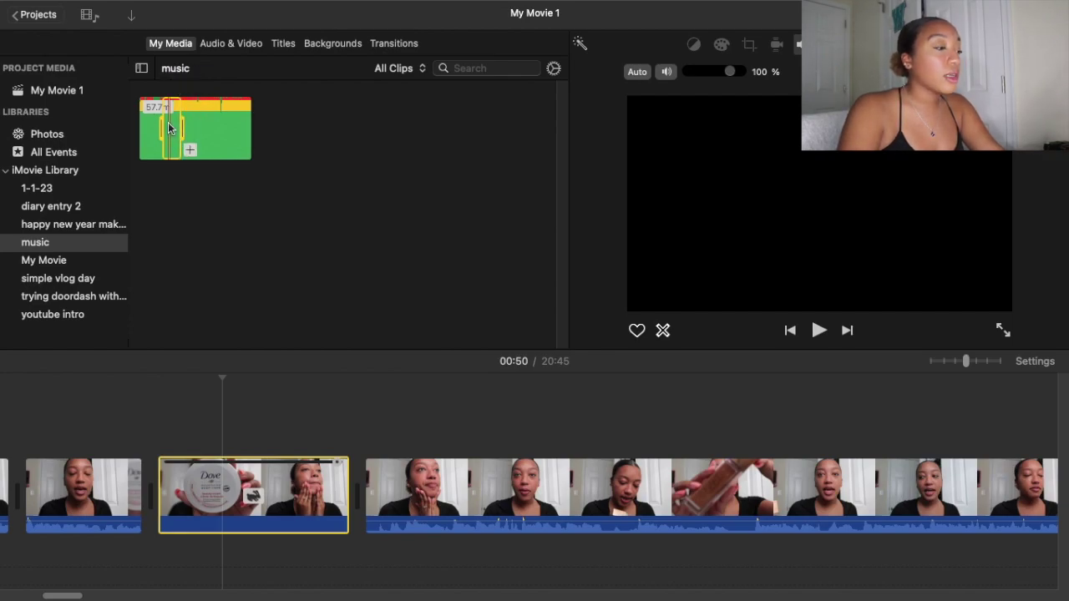
Try a portion of the music track beneath the sped-up cream clip, play it and delete it from the timeline.
{"action": "left_click_drag", "start_coordinate": [168, 451], "coordinate": [157, 563]}
{"action": "left_click", "coordinate": [164, 460]}
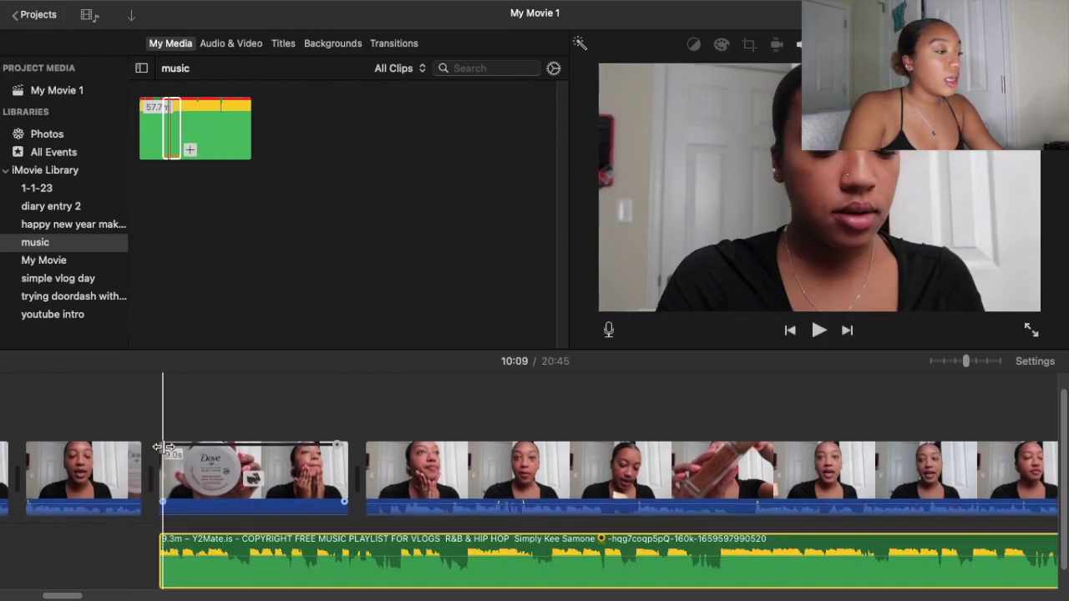
{"action": "key", "text": "space"}
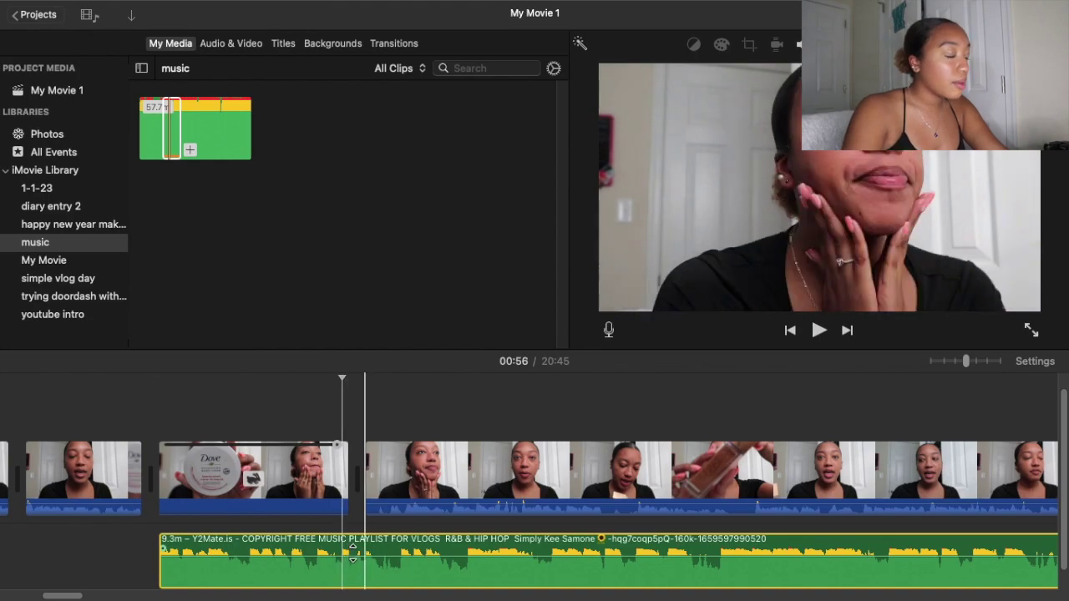
{"action": "key", "text": "Delete"}
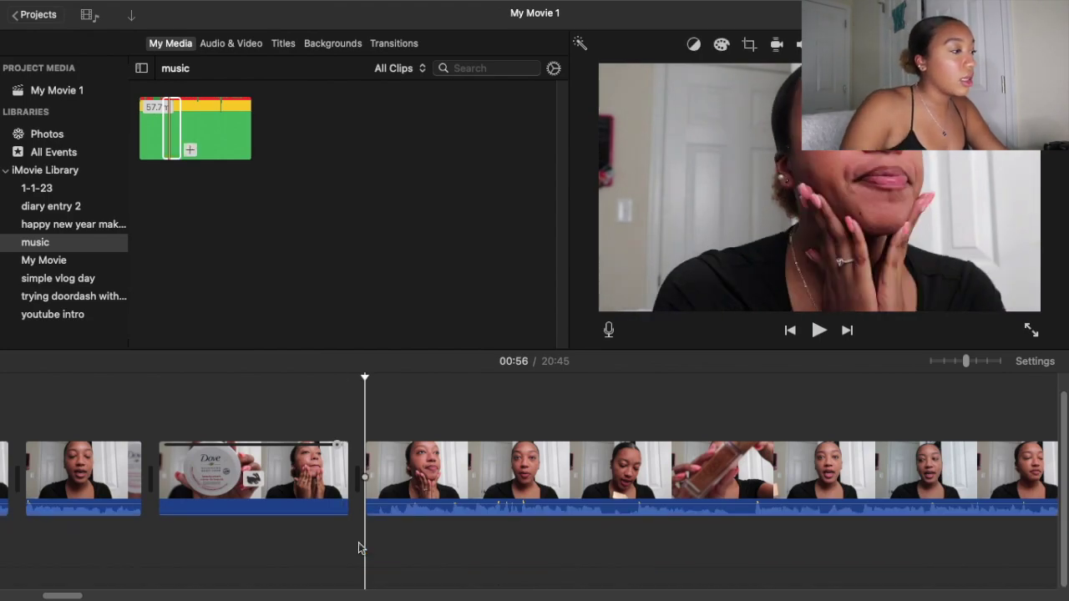
Place a different, 12.2-minute portion of the music track beneath the footage from the start of the sped-up clip and play it.
{"action": "left_click_drag", "start_coordinate": [171, 125], "coordinate": [147, 568]}
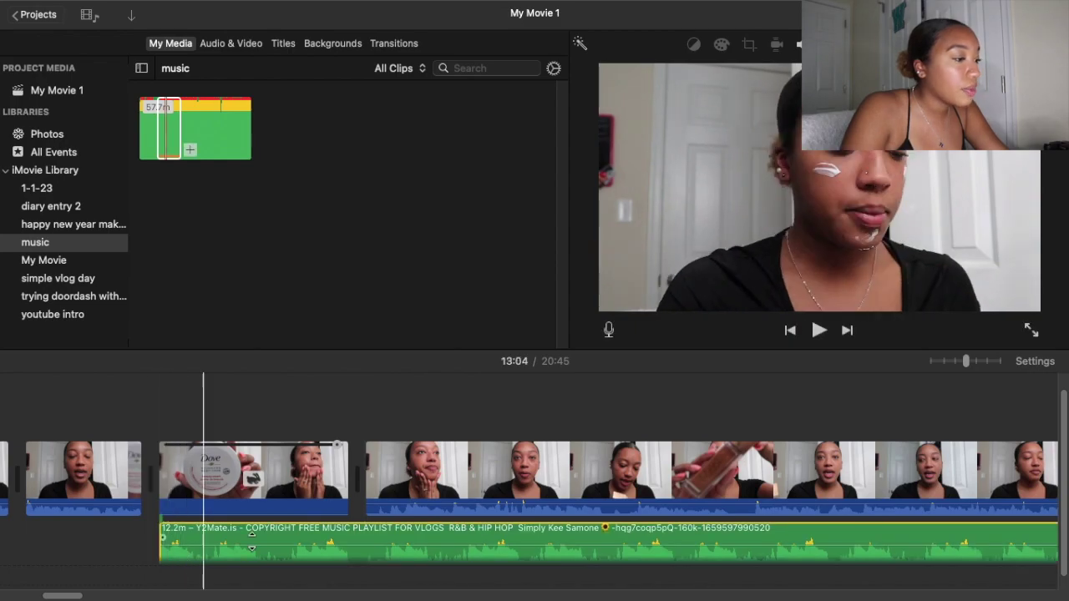
{"action": "scroll", "coordinate": [633, 543], "scroll_direction": "down", "scroll_amount": 1}
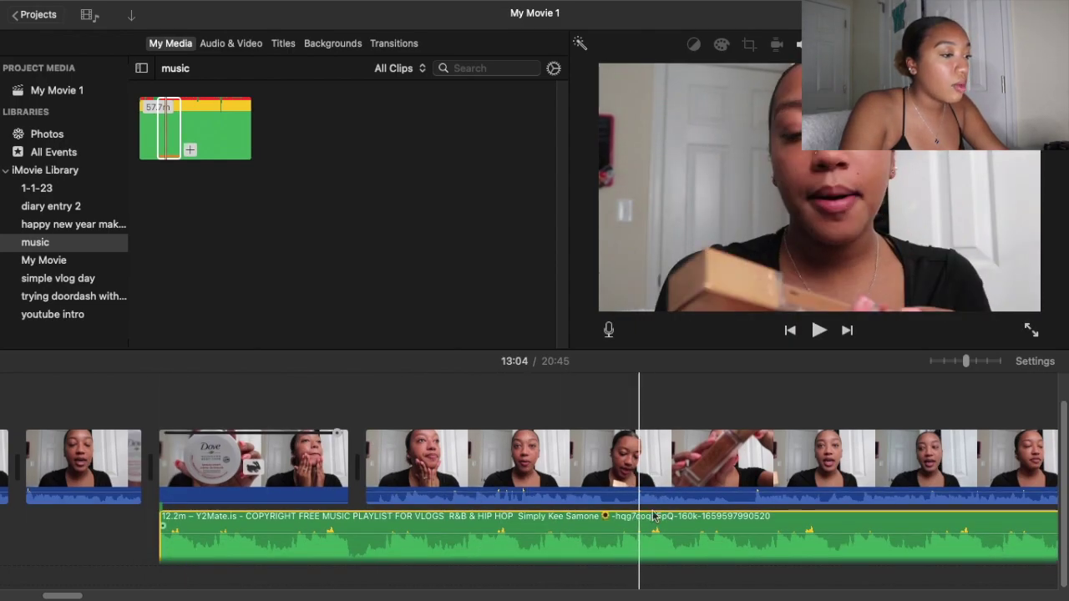
{"action": "key", "text": "space"}
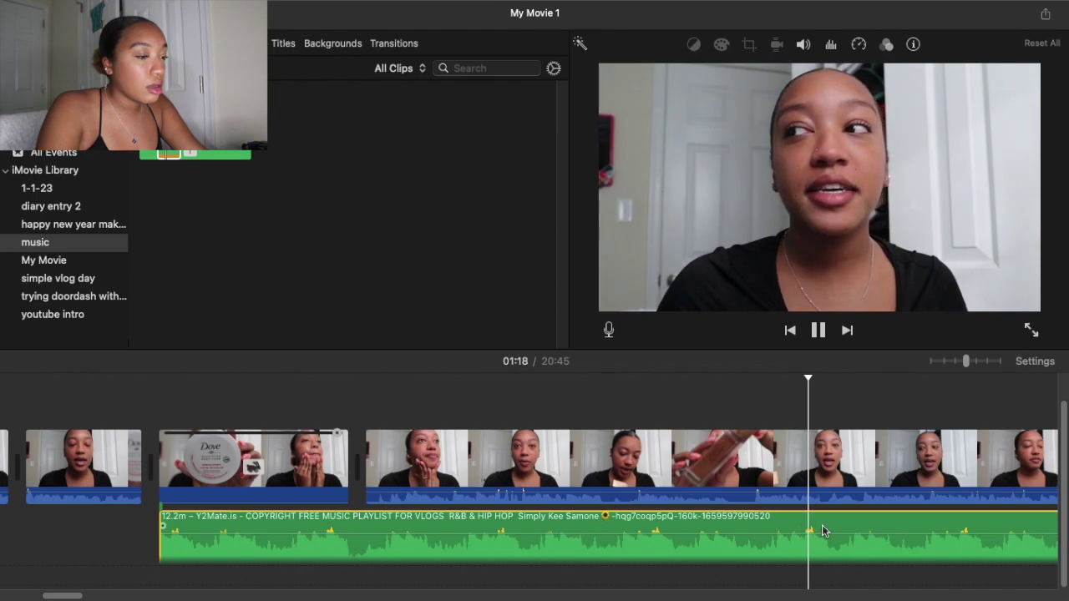
{"action": "key", "text": "space"}
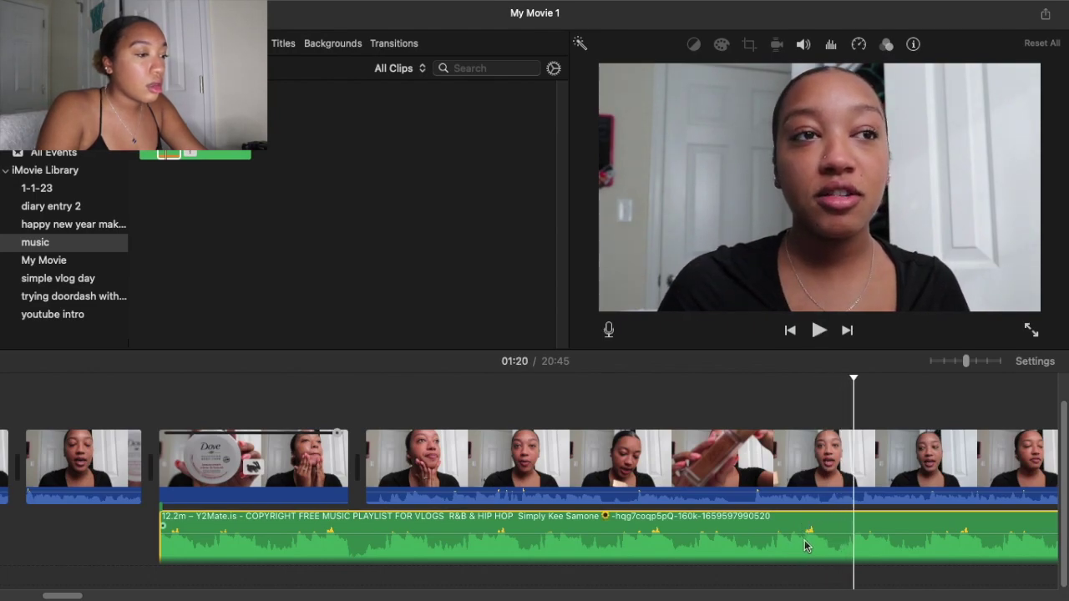
{"action": "left_click_drag", "start_coordinate": [76, 596], "coordinate": [118, 596]}
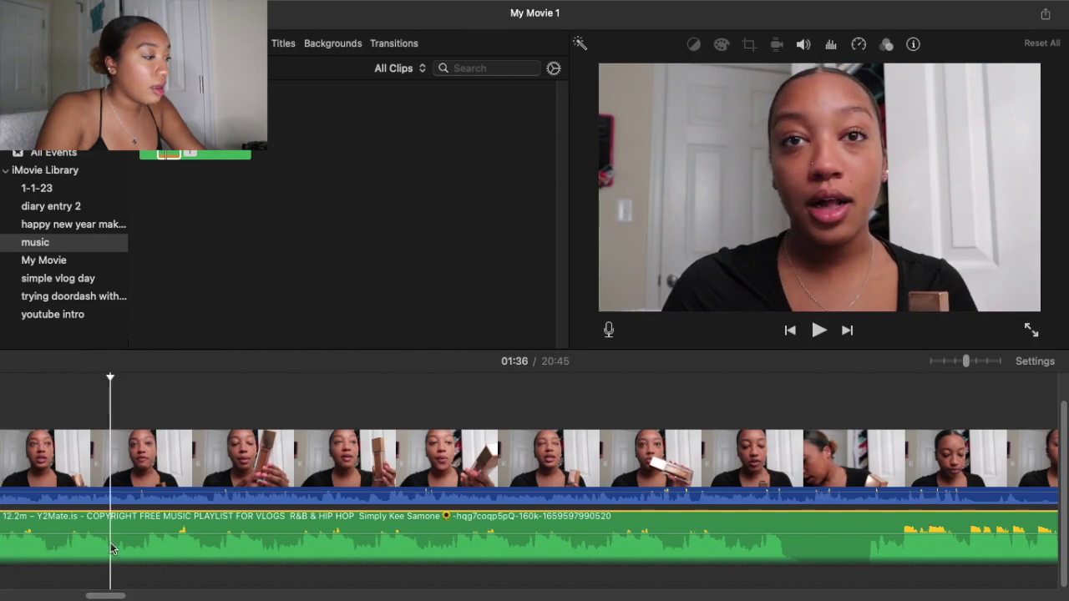
Split the music track at 02:12, delete the 1.4-minute part before it and move the rest beneath the start of the sped-up cream clip.
{"action": "left_click", "coordinate": [865, 541]}
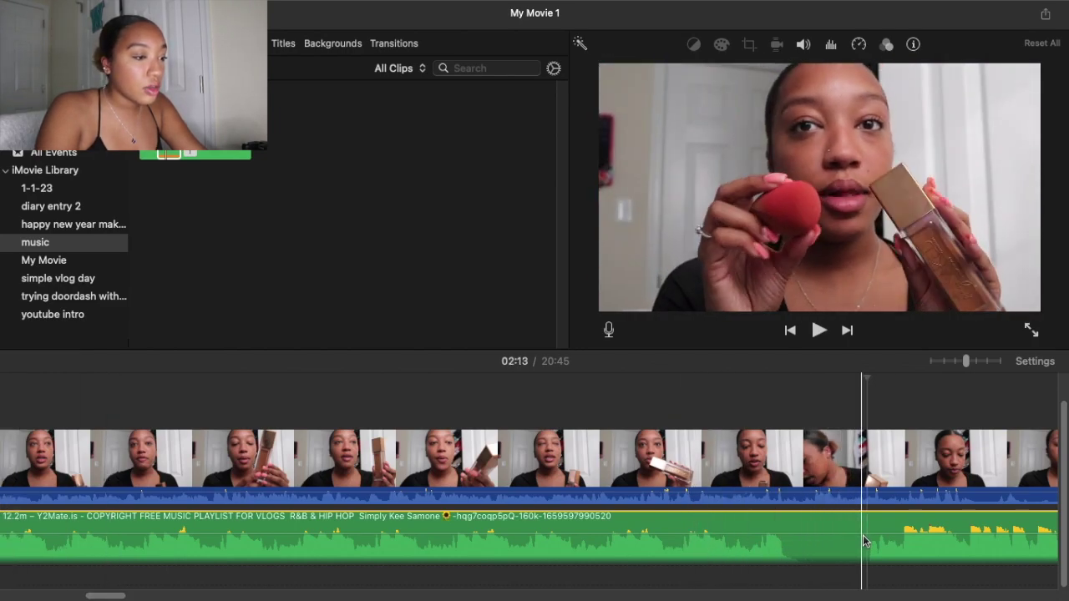
{"action": "left_click", "coordinate": [858, 541]}
{"action": "key", "text": "super+b"}
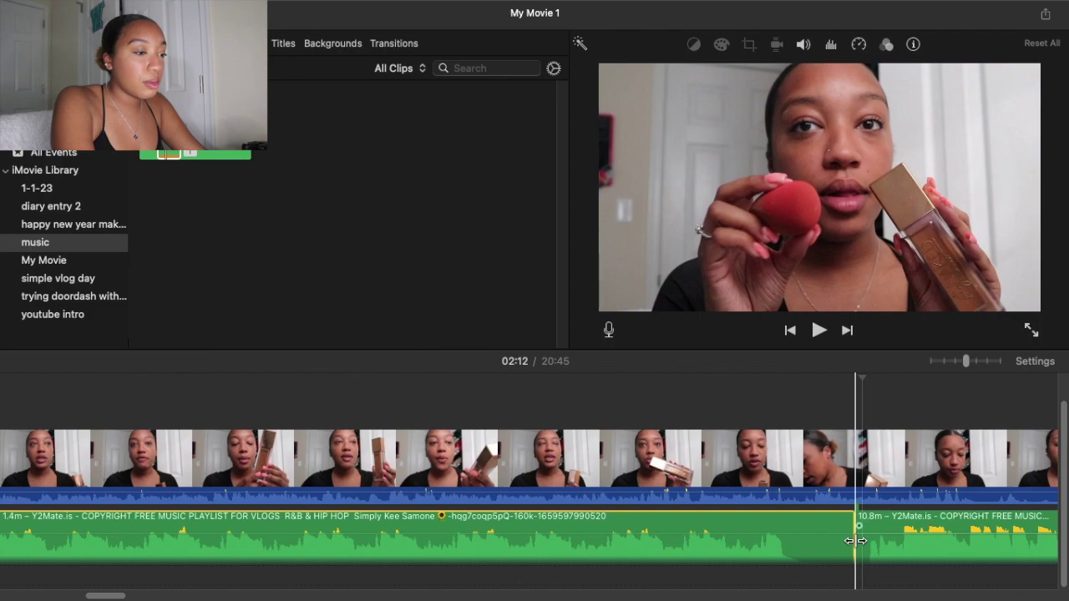
{"action": "left_click", "coordinate": [750, 522]}
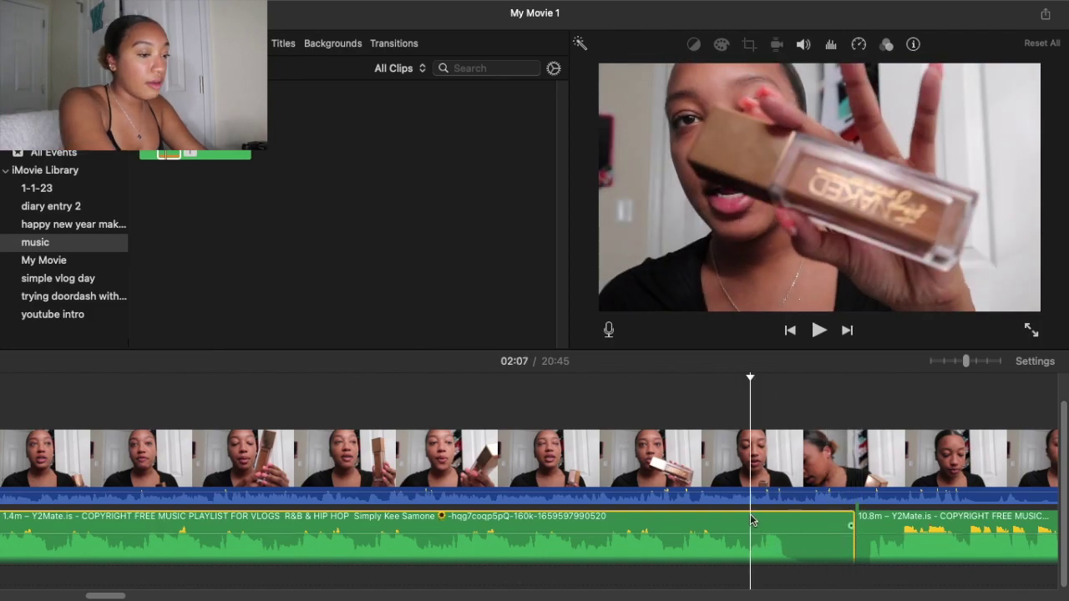
{"action": "key", "text": "Delete"}
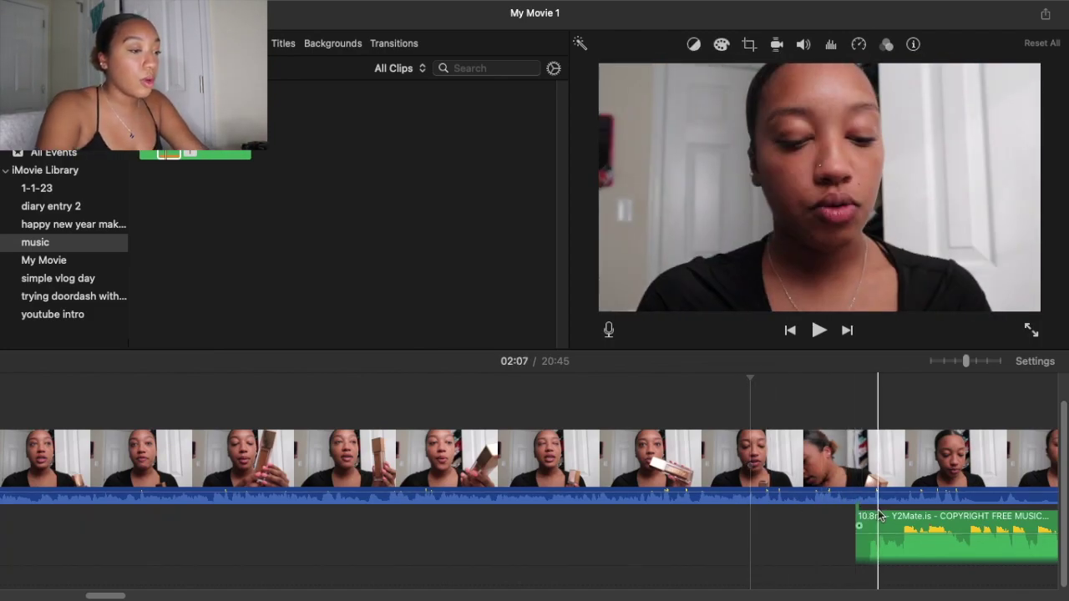
{"action": "left_click_drag", "start_coordinate": [892, 522], "coordinate": [261, 530]}
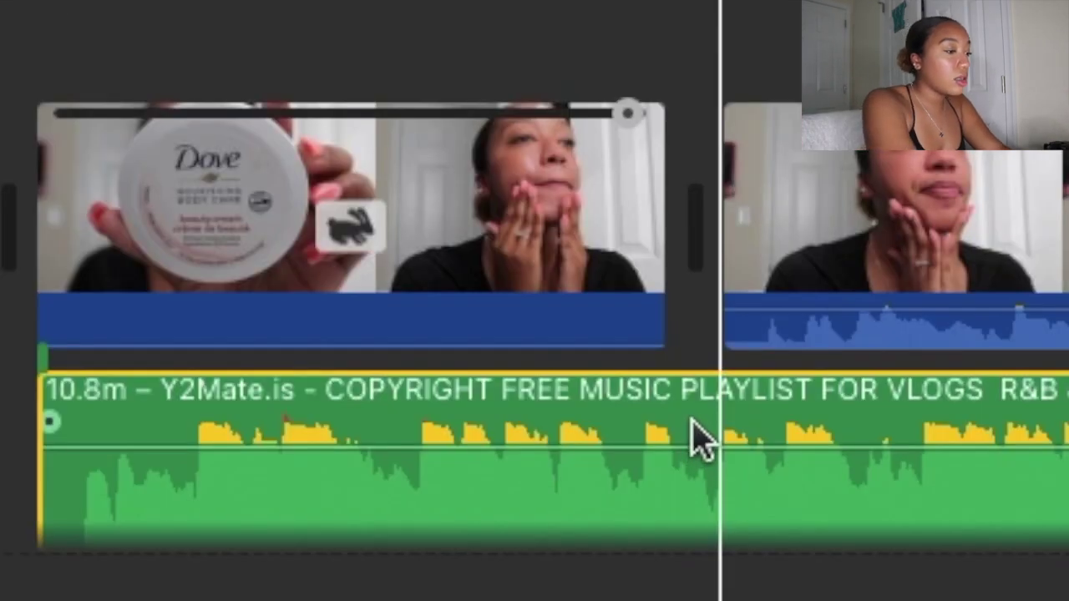
Split the music at the end of the sped-up cream clip and move the remaining 10.7-minute part much further along the timeline.
{"action": "key", "text": "super+b"}
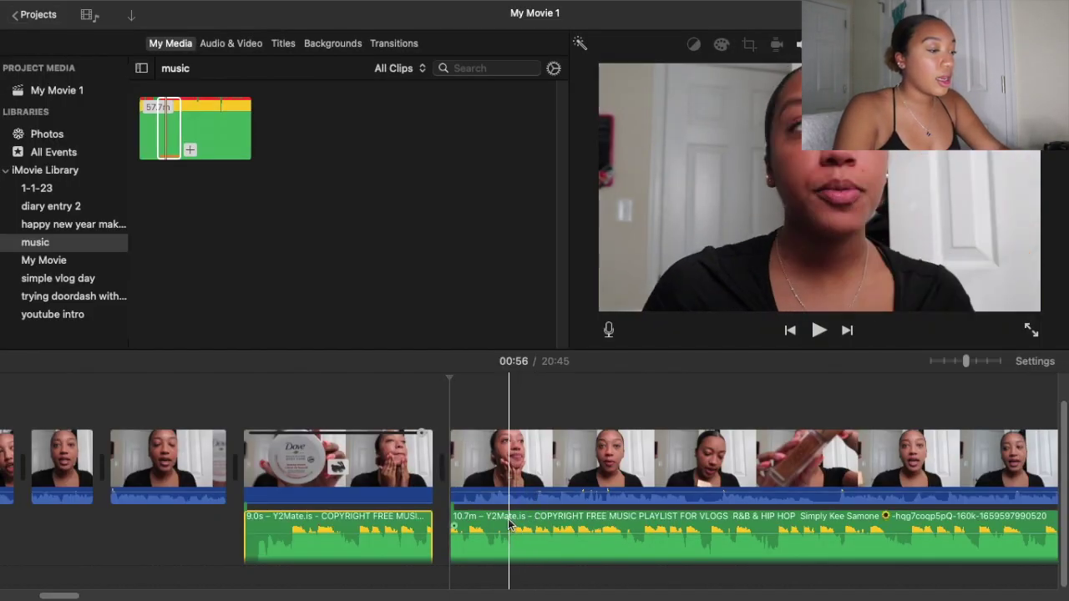
{"action": "left_click_drag", "start_coordinate": [498, 522], "coordinate": [1055, 522]}
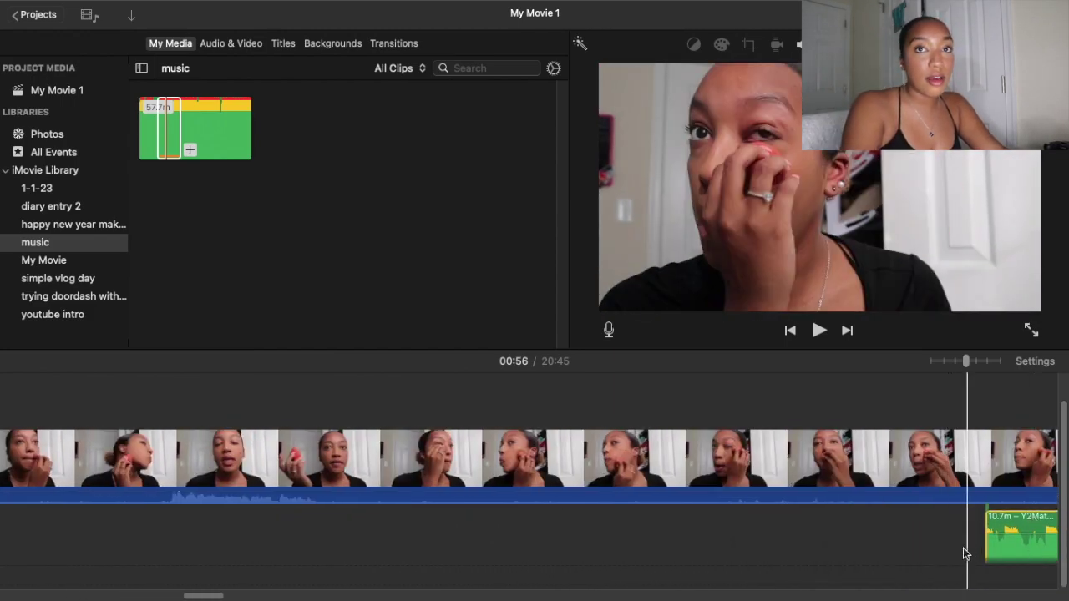
{"action": "left_click_drag", "start_coordinate": [221, 596], "coordinate": [65, 596]}
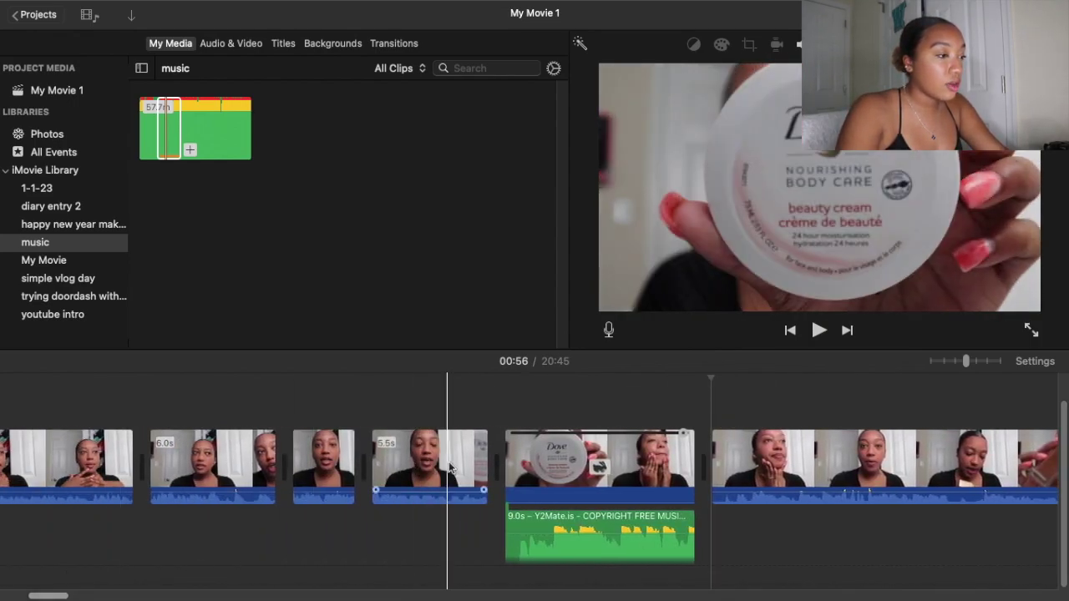
Play the footage following the sped-up cream clip and split it at 00:58.
{"action": "key", "text": "space"}
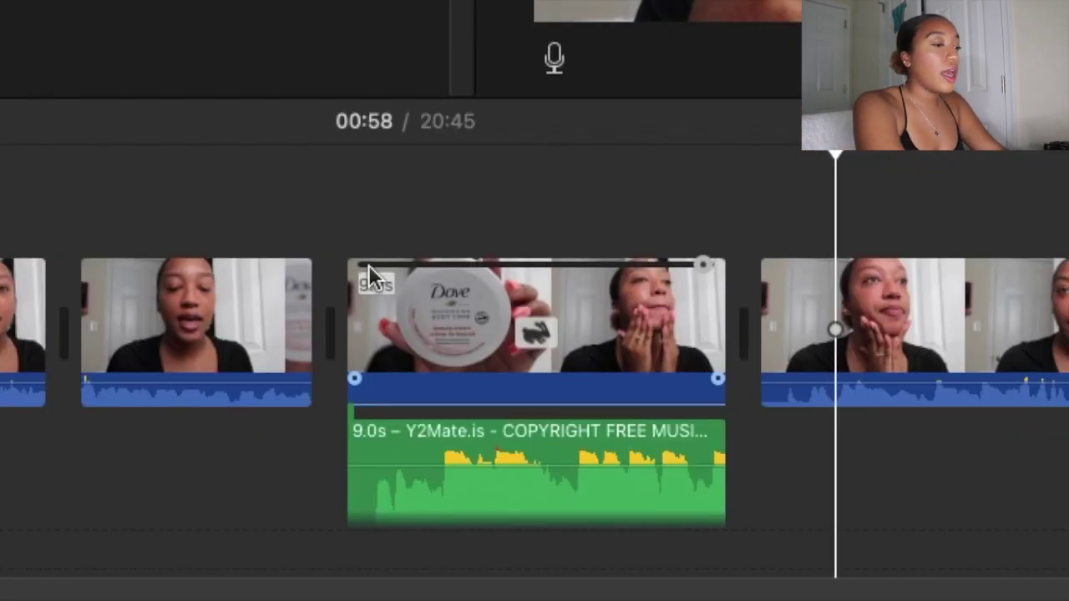
{"action": "key", "text": "super+b"}
{"action": "left_click", "coordinate": [827, 364]}
{"action": "left_click", "coordinate": [964, 391]}
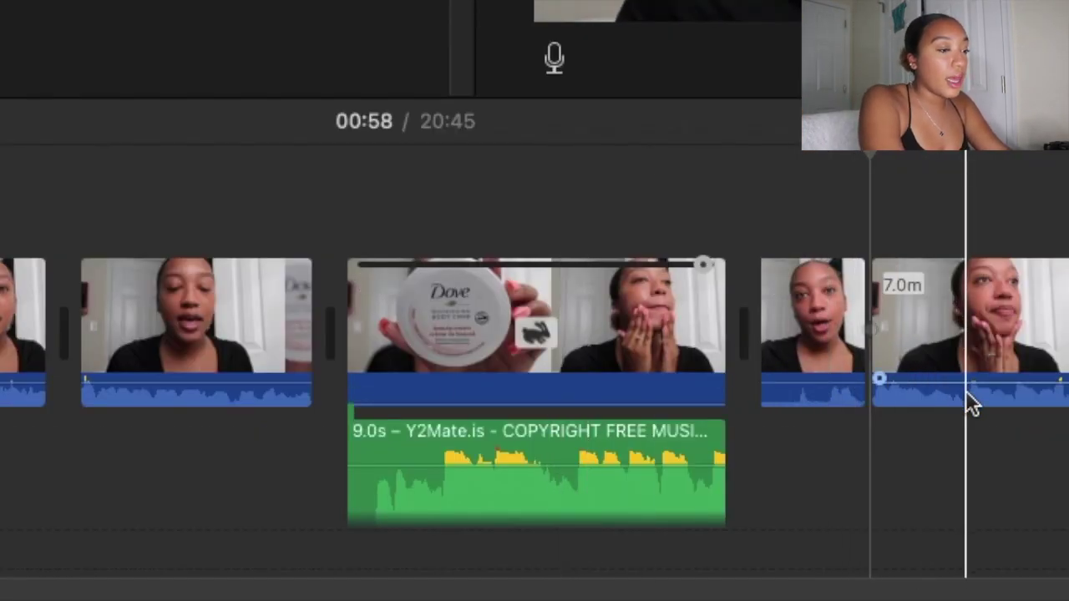
Find where the unwanted section after the 00:58 cut ends, split the footage there and delete that section.
{"action": "key", "text": "space"}
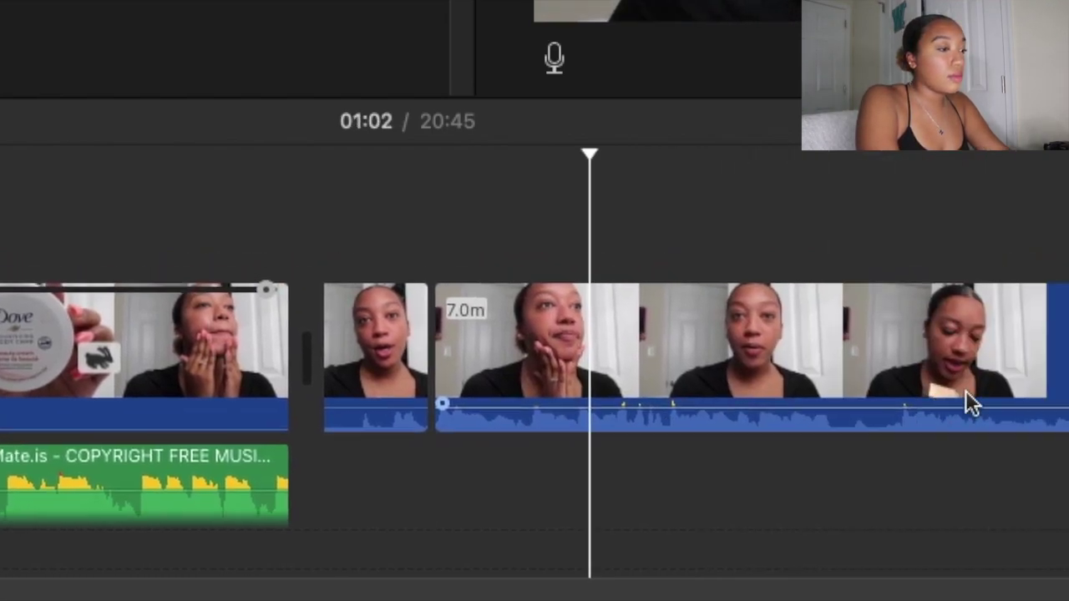
{"action": "left_click", "coordinate": [539, 286]}
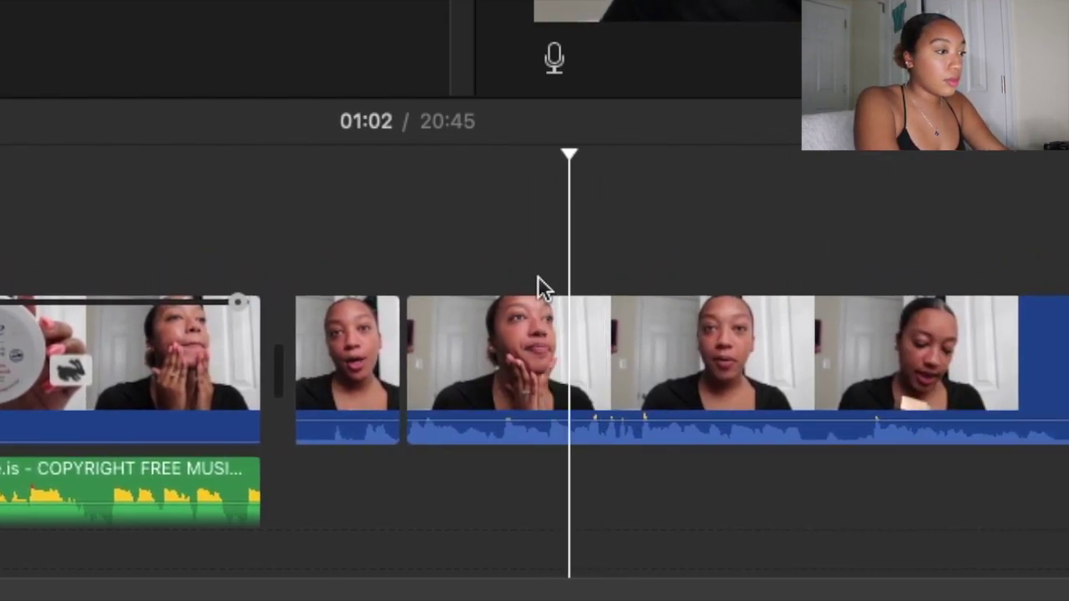
{"action": "left_click", "coordinate": [466, 269]}
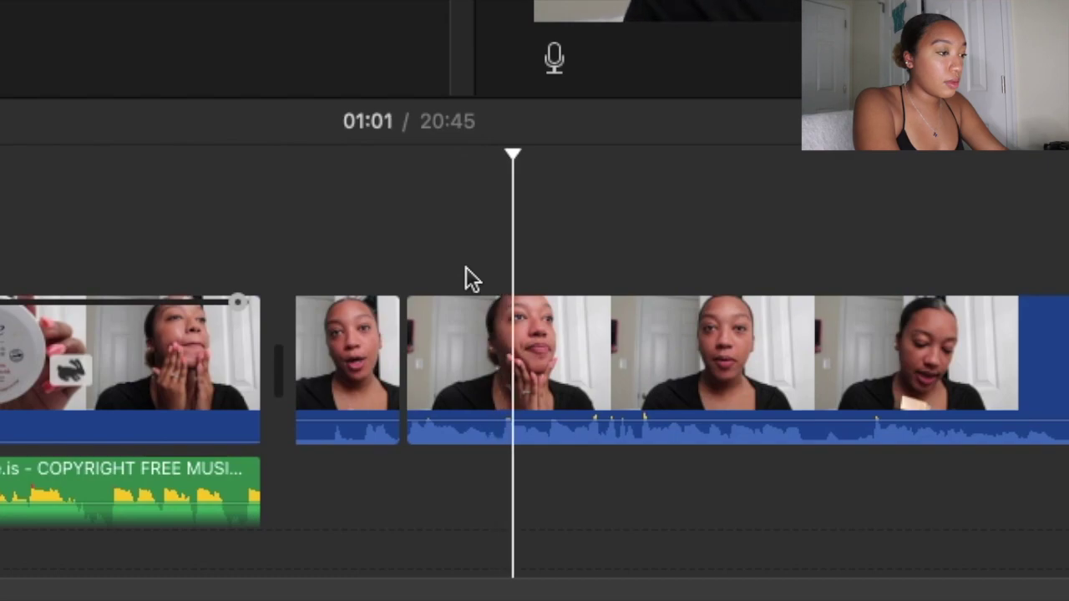
{"action": "left_click", "coordinate": [462, 262]}
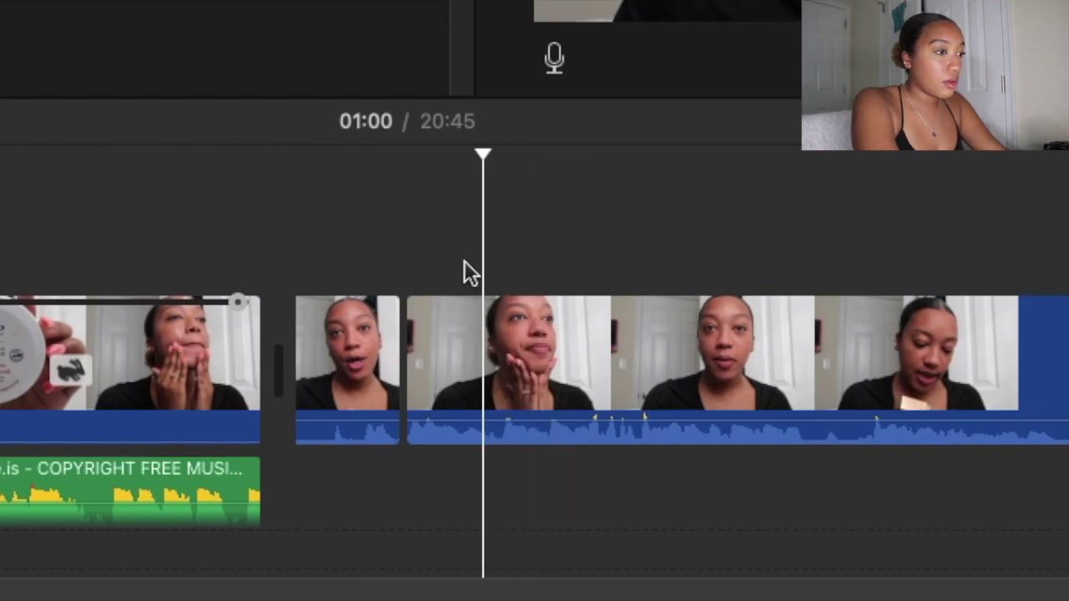
{"action": "key", "text": "space"}
{"action": "key", "text": "super+b"}
{"action": "left_click", "coordinate": [455, 368]}
{"action": "key", "text": "Delete"}
Split the footage at 01:00 and 01:07 and delete the 6.9-second section between the two cuts.
{"action": "key", "text": "space"}
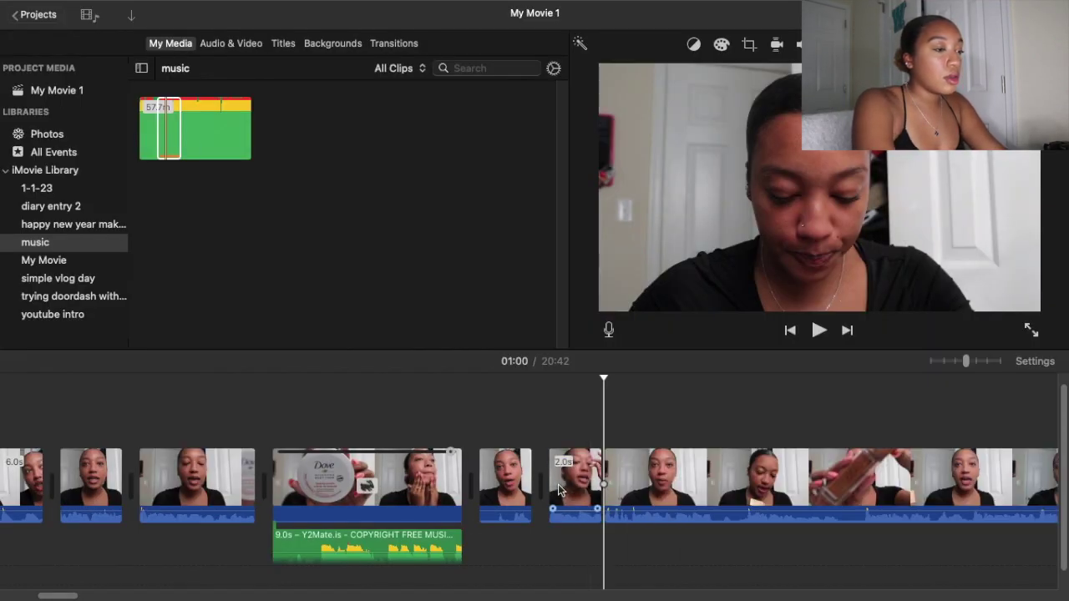
{"action": "left_click", "coordinate": [754, 438]}
{"action": "key", "text": "space"}
{"action": "key", "text": "space"}
{"action": "left_click", "coordinate": [735, 438]}
{"action": "key", "text": "space"}
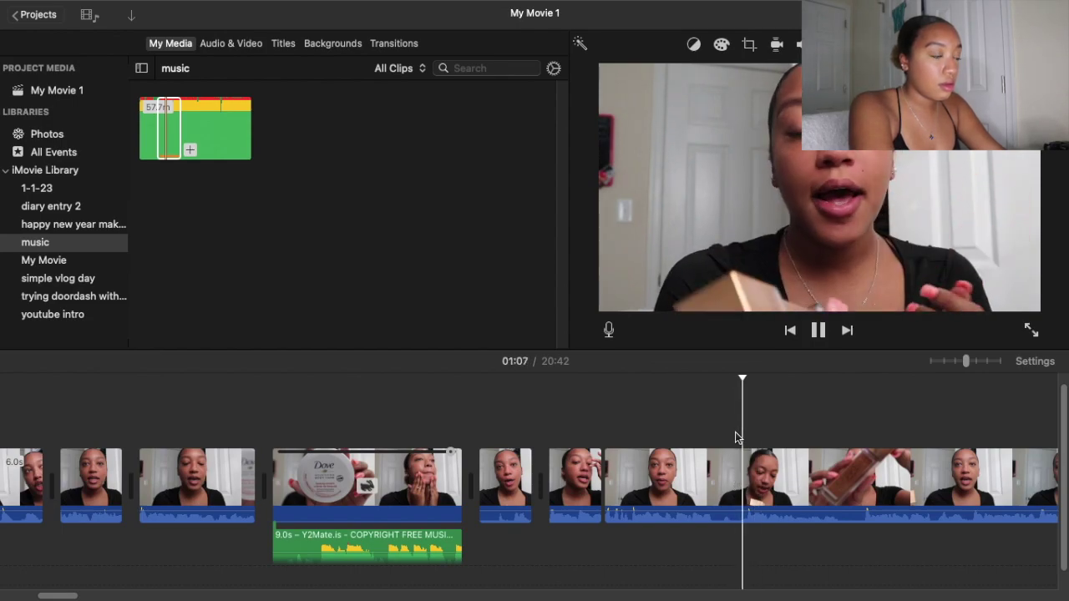
{"action": "key", "text": "space"}
{"action": "left_click", "coordinate": [691, 491]}
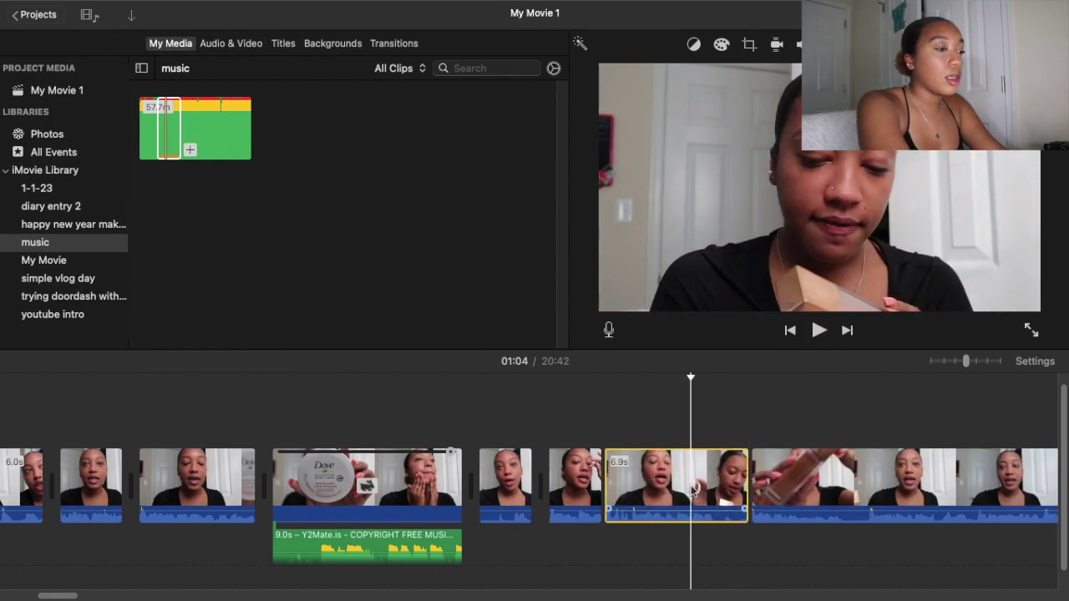
{"action": "key", "text": "Delete"}
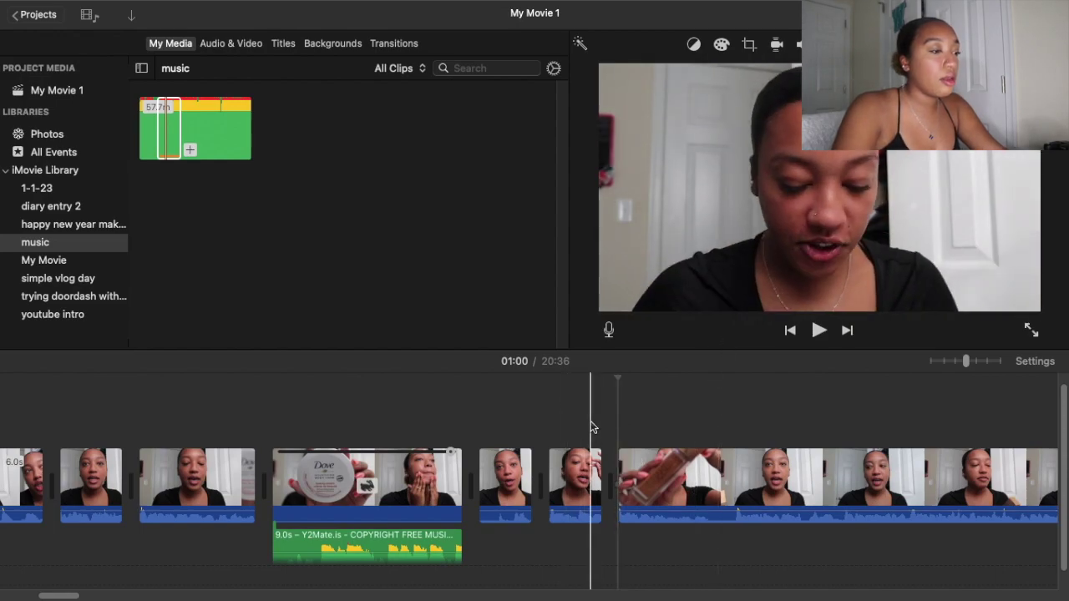
Play the clip showing the foundation bottle and split it at 01:04.
{"action": "key", "text": "space"}
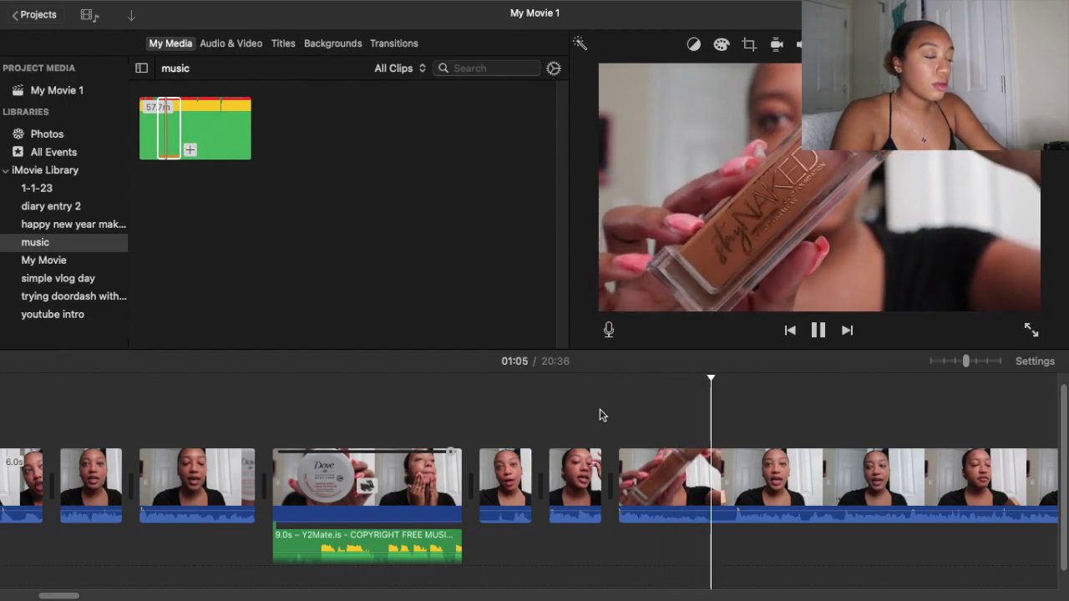
{"action": "key", "text": "space"}
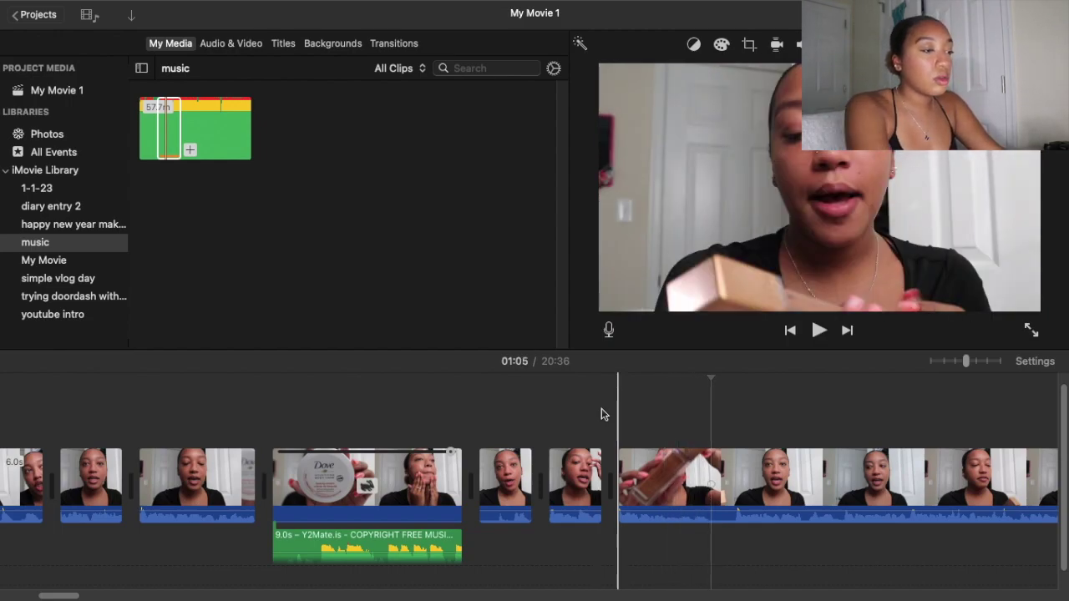
{"action": "key", "text": "space"}
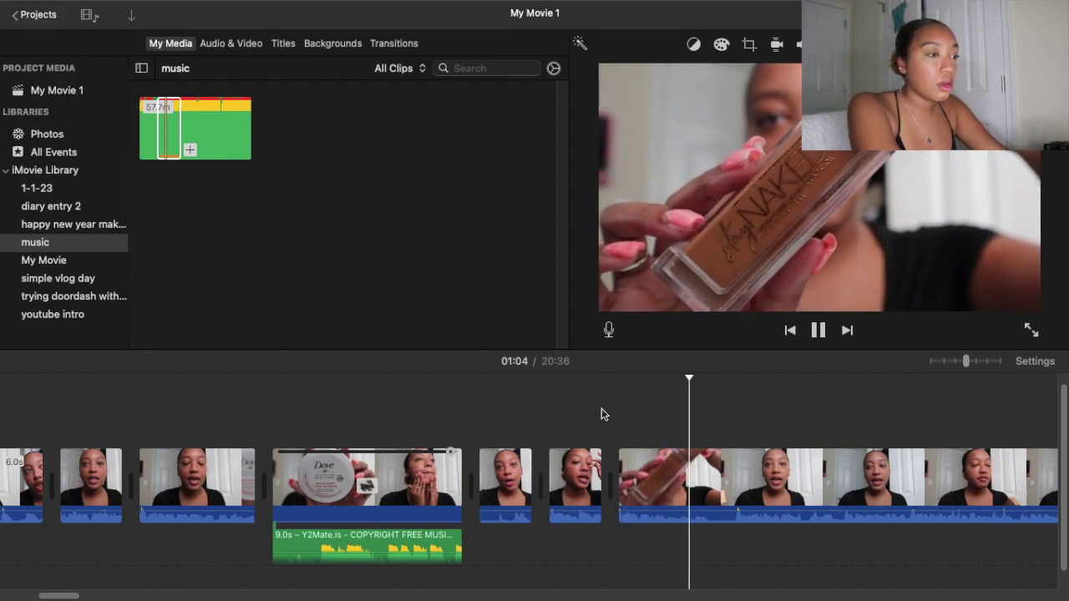
{"action": "key", "text": "space"}
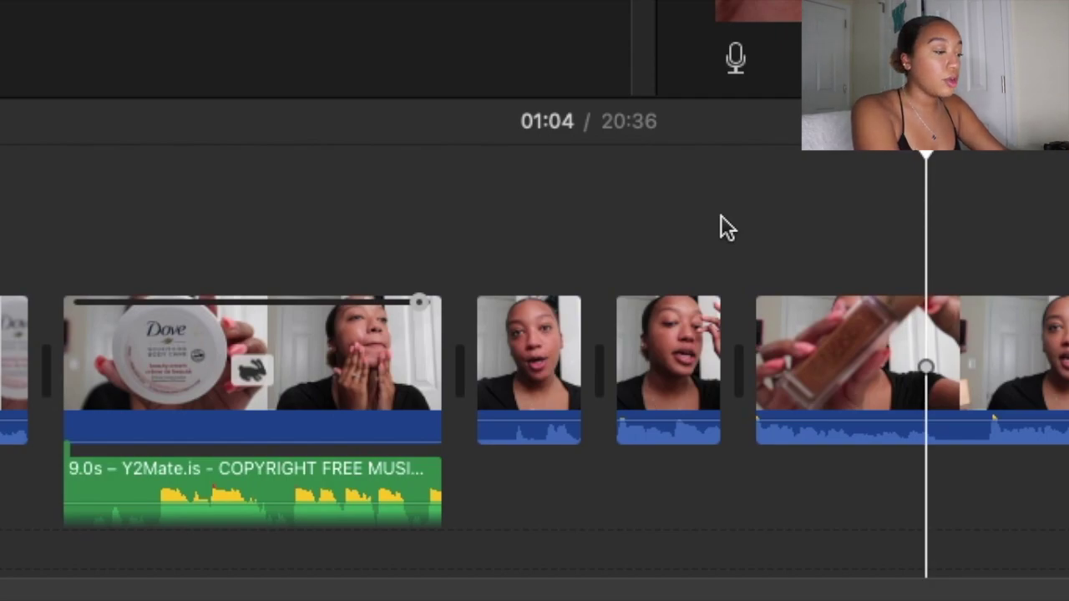
{"action": "key", "text": "super+b"}
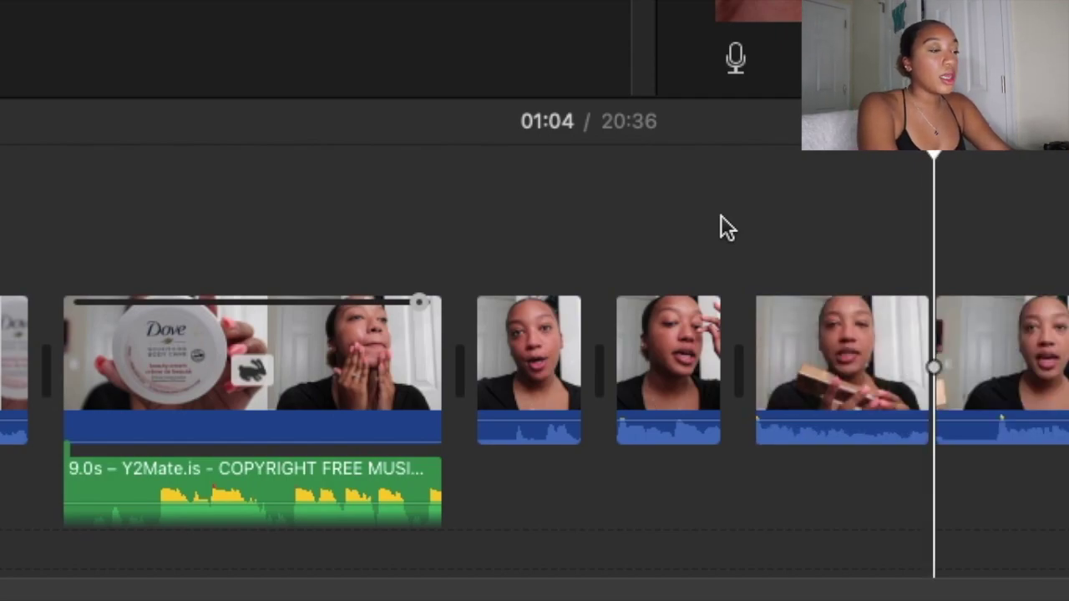
Split the long foundation talk at 02:11 and delete the section between the 01:04 cut and this point.
{"action": "scroll", "coordinate": [725, 227], "scroll_direction": "right", "scroll_amount": 3}
{"action": "scroll", "coordinate": [1007, 459], "scroll_direction": "right", "scroll_amount": 10}
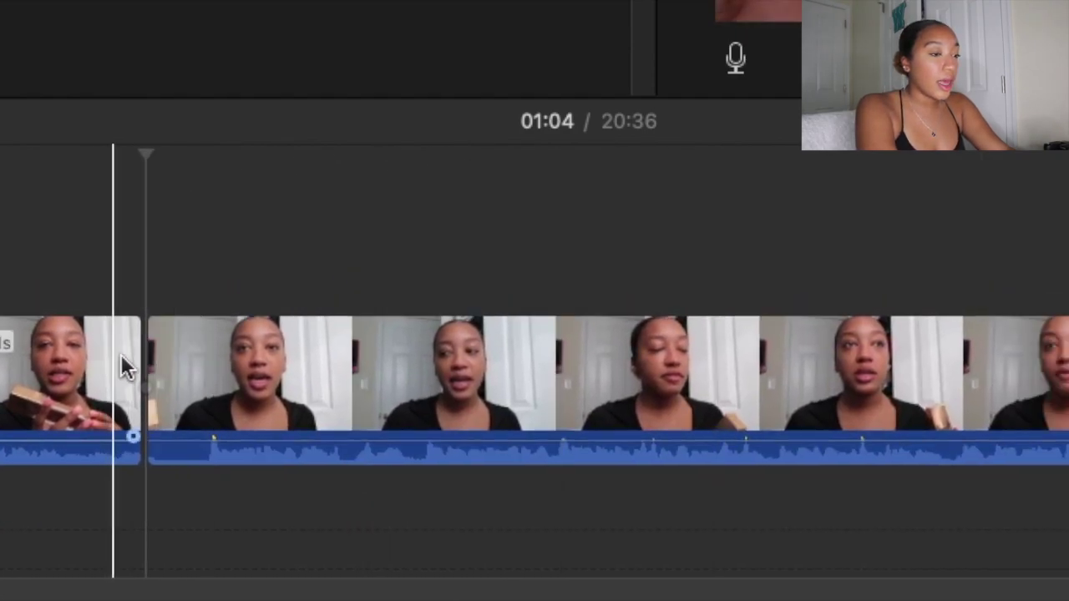
{"action": "scroll", "coordinate": [777, 491], "scroll_direction": "right", "scroll_amount": 3}
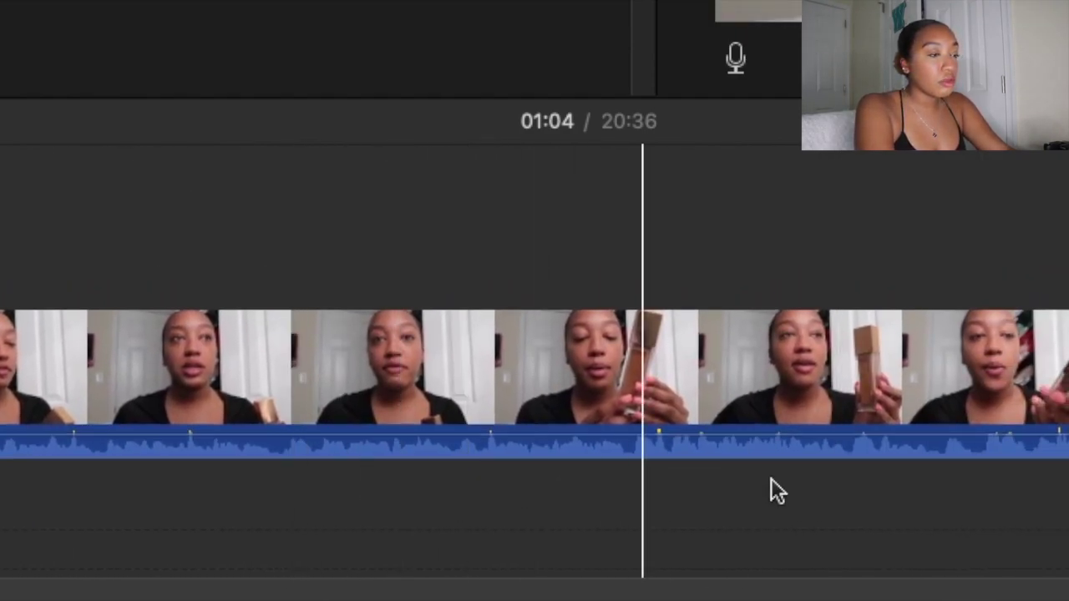
{"action": "scroll", "coordinate": [592, 351], "scroll_direction": "right", "scroll_amount": 10}
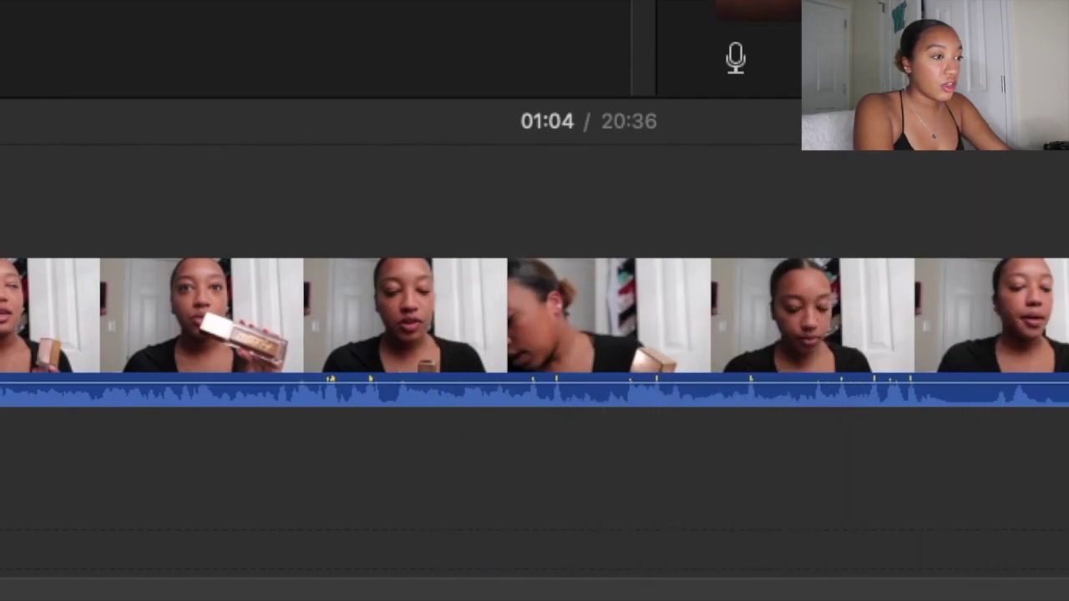
{"action": "scroll", "coordinate": [869, 318], "scroll_direction": "right", "scroll_amount": 5}
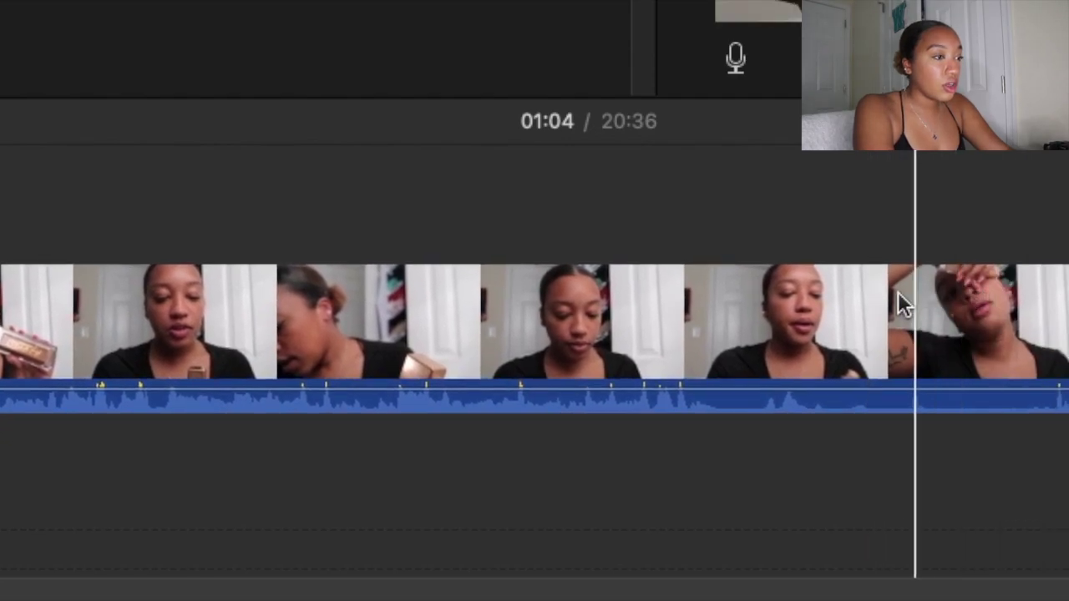
{"action": "left_click", "coordinate": [817, 297]}
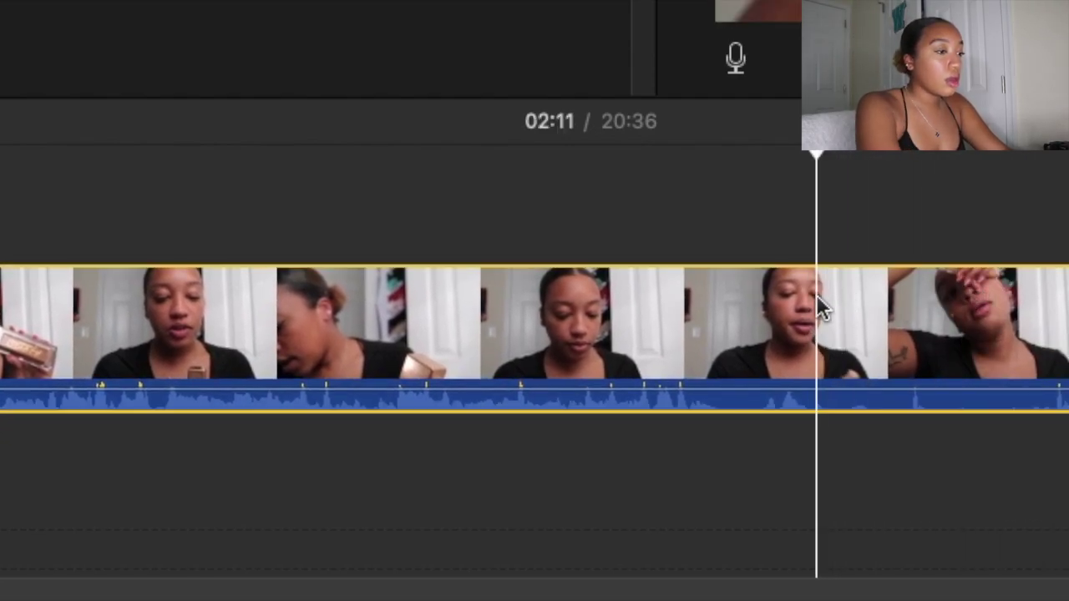
{"action": "key", "text": "super+b"}
{"action": "left_click", "coordinate": [513, 342]}
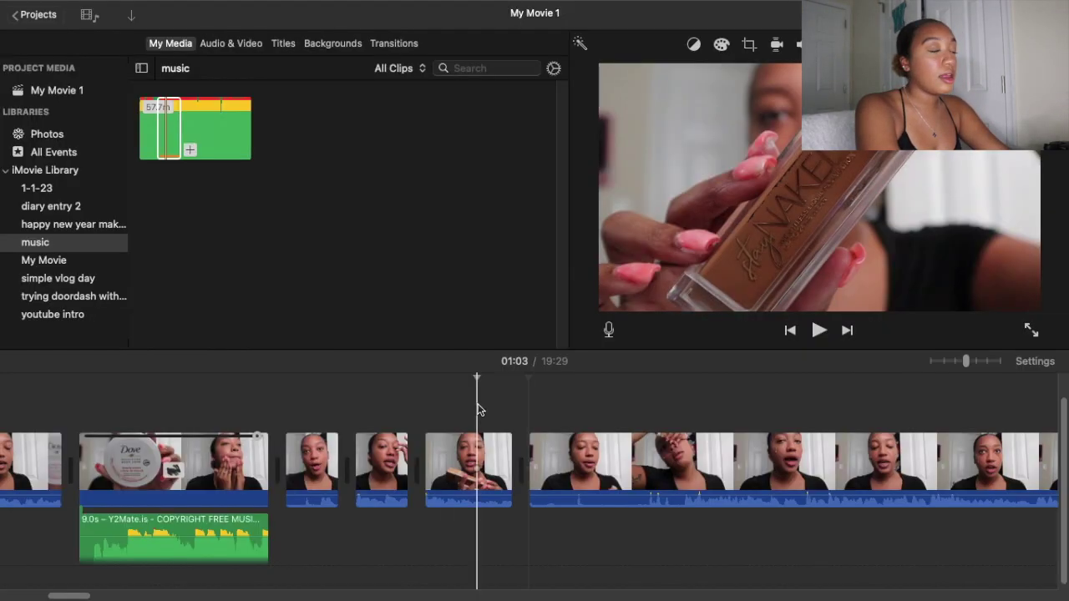
Play the footage across the new cut and split the foundation-application footage at 01:10.
{"action": "key", "text": "space"}
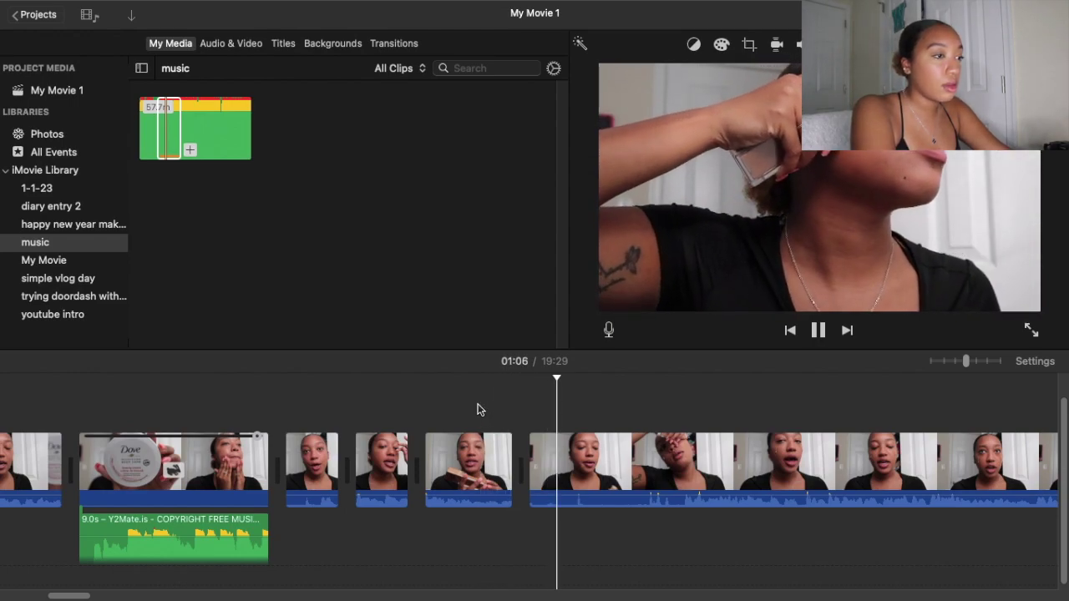
{"action": "key", "text": "space"}
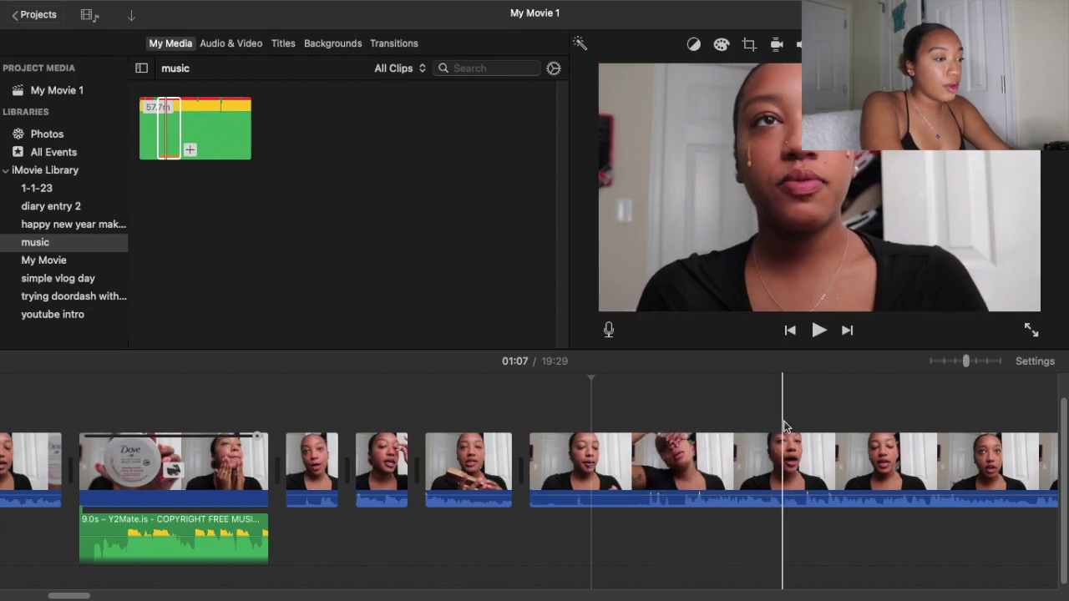
{"action": "left_click", "coordinate": [640, 439]}
{"action": "key", "text": "super+b"}
Play and skim the long foundation footage, split it at 01:34 and delete the talking section between the 01:10 cut and this point.
{"action": "scroll", "coordinate": [783, 496], "scroll_direction": "right", "scroll_amount": 10}
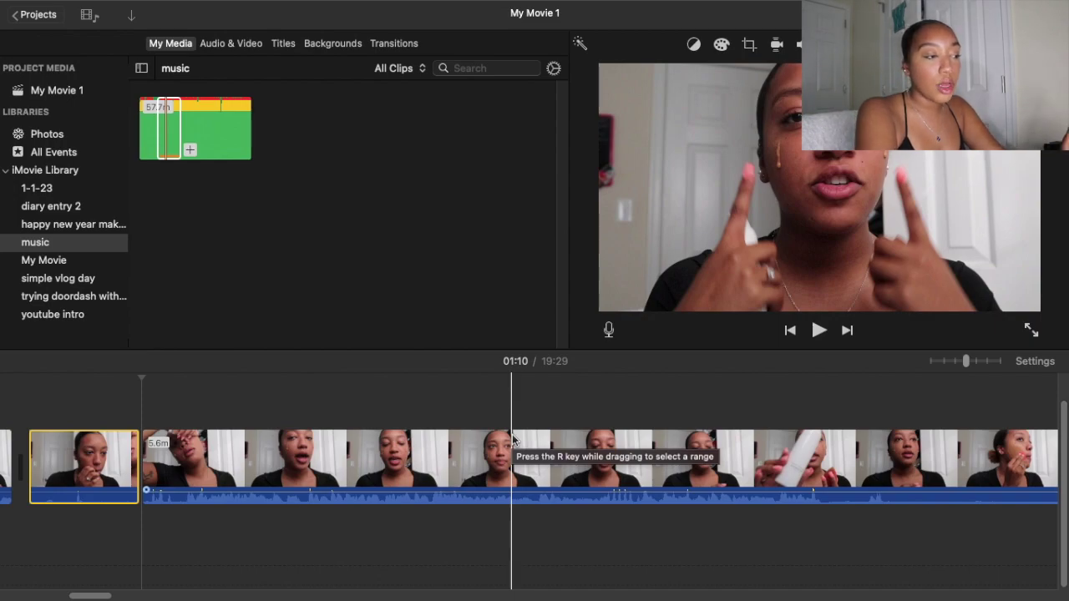
{"action": "key", "text": "space"}
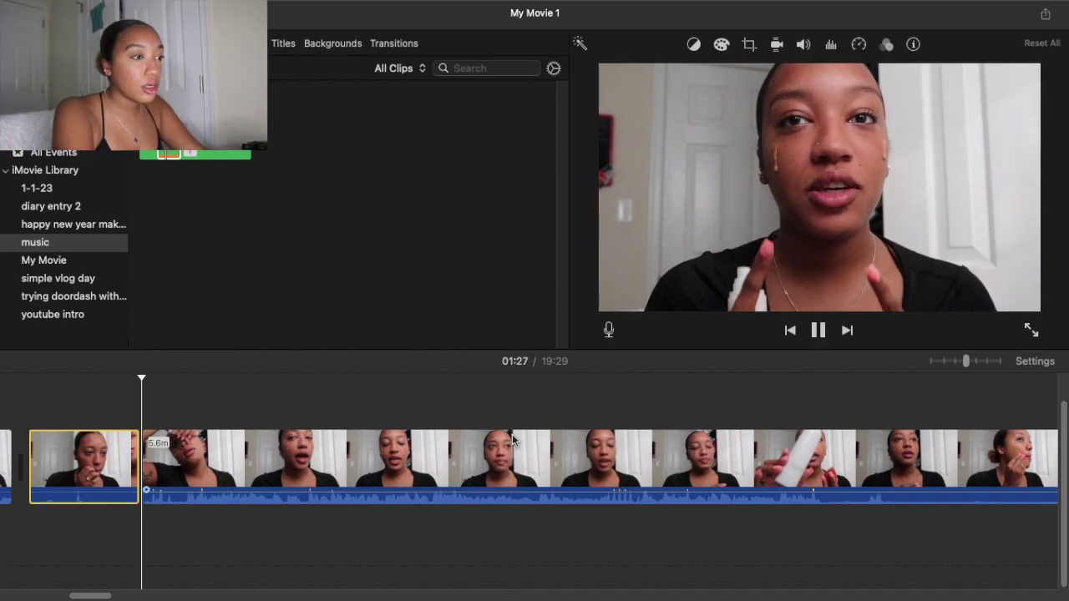
{"action": "left_click", "coordinate": [746, 420]}
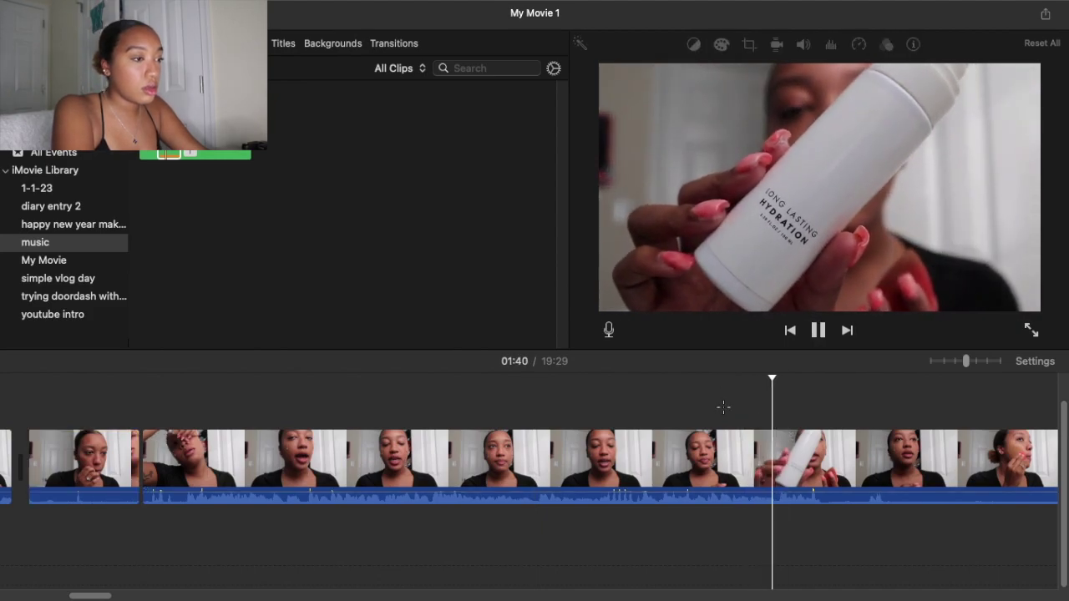
{"action": "left_click", "coordinate": [722, 406]}
{"action": "left_click", "coordinate": [659, 390]}
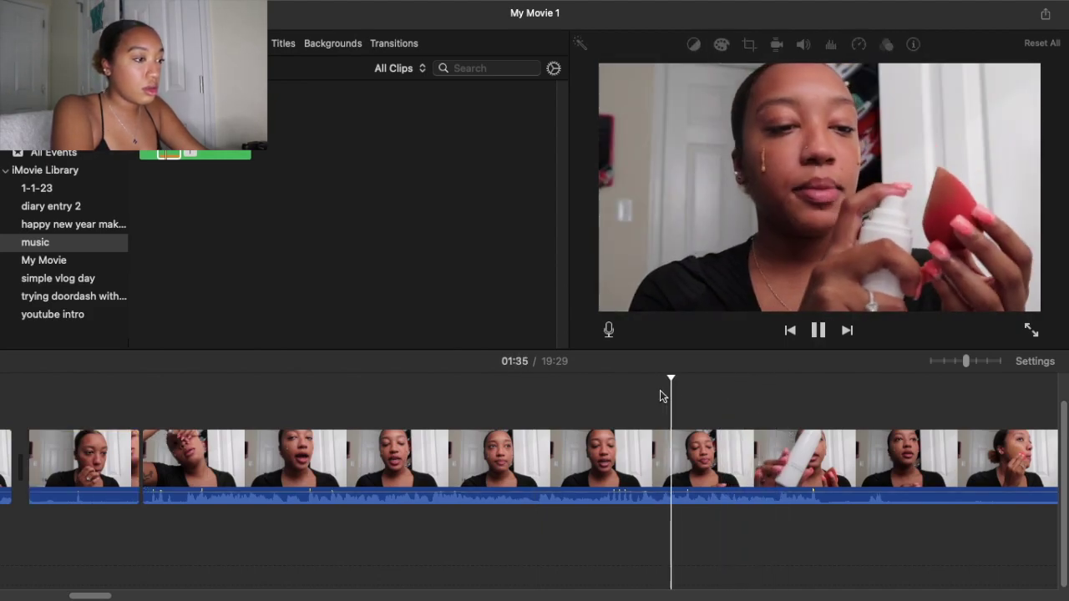
{"action": "left_click", "coordinate": [592, 405]}
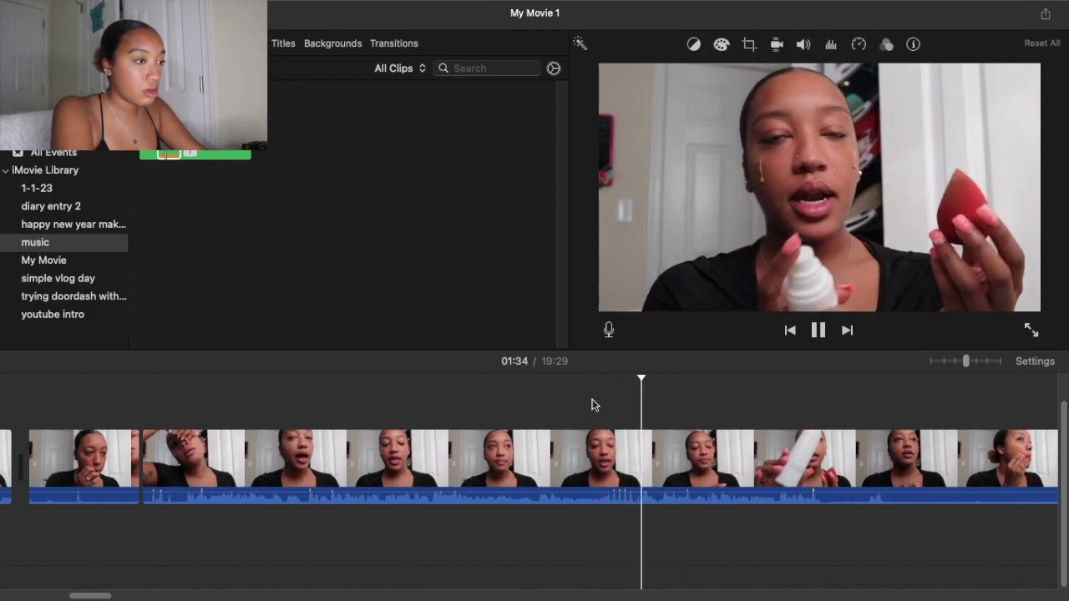
{"action": "key", "text": "space"}
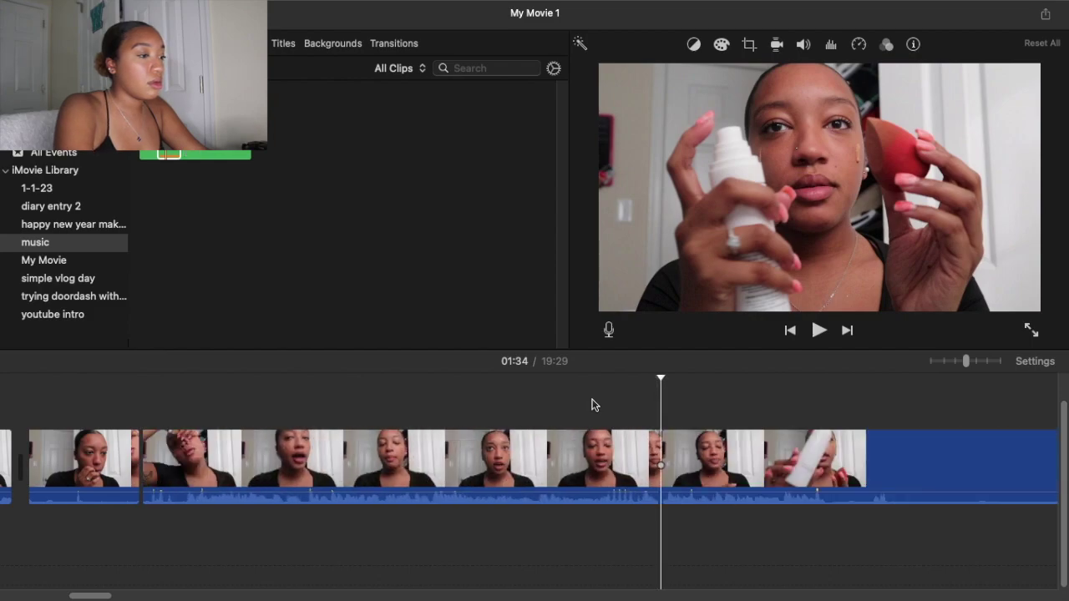
{"action": "left_click", "coordinate": [599, 447]}
{"action": "key", "text": "Delete"}
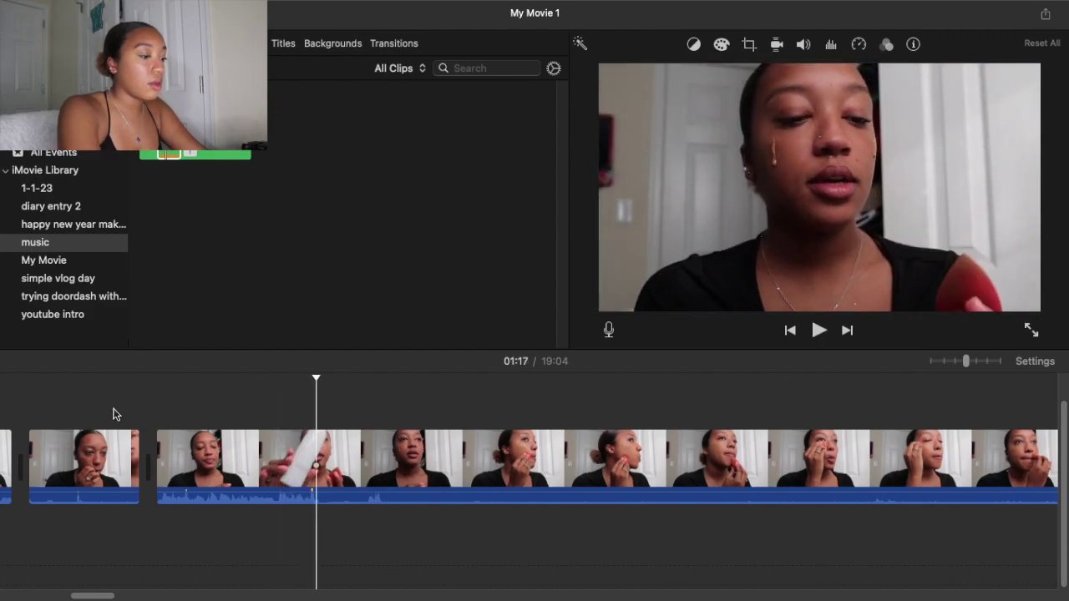
Split the footage at 01:17 and 01:20 and delete the 2.8-second section between the two cuts.
{"action": "key", "text": "space"}
{"action": "key", "text": "super+b"}
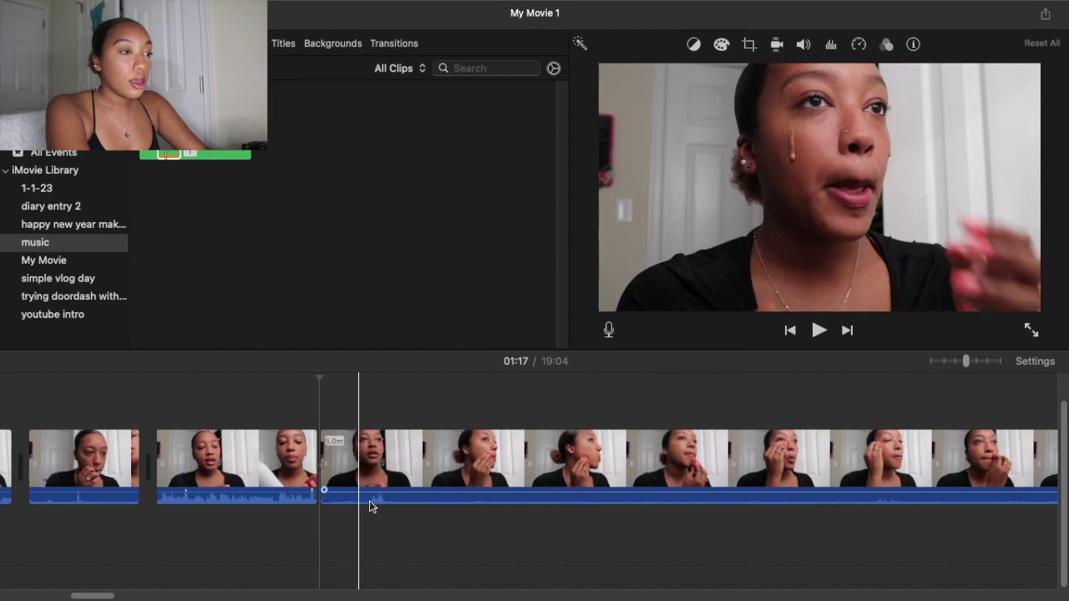
{"action": "left_click", "coordinate": [379, 456]}
{"action": "key", "text": "super+b"}
{"action": "left_click", "coordinate": [349, 458]}
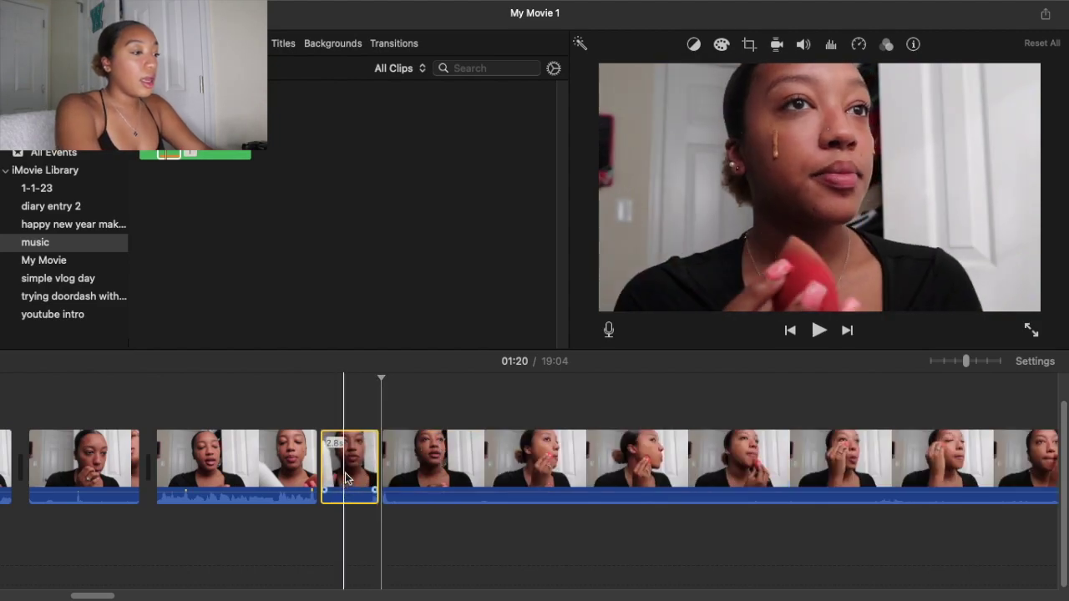
{"action": "key", "text": "Delete"}
Set the speed of the 5.3-second foundation-application clip to Fast at 4x.
{"action": "scroll", "coordinate": [81, 459], "scroll_direction": "left", "scroll_amount": 5}
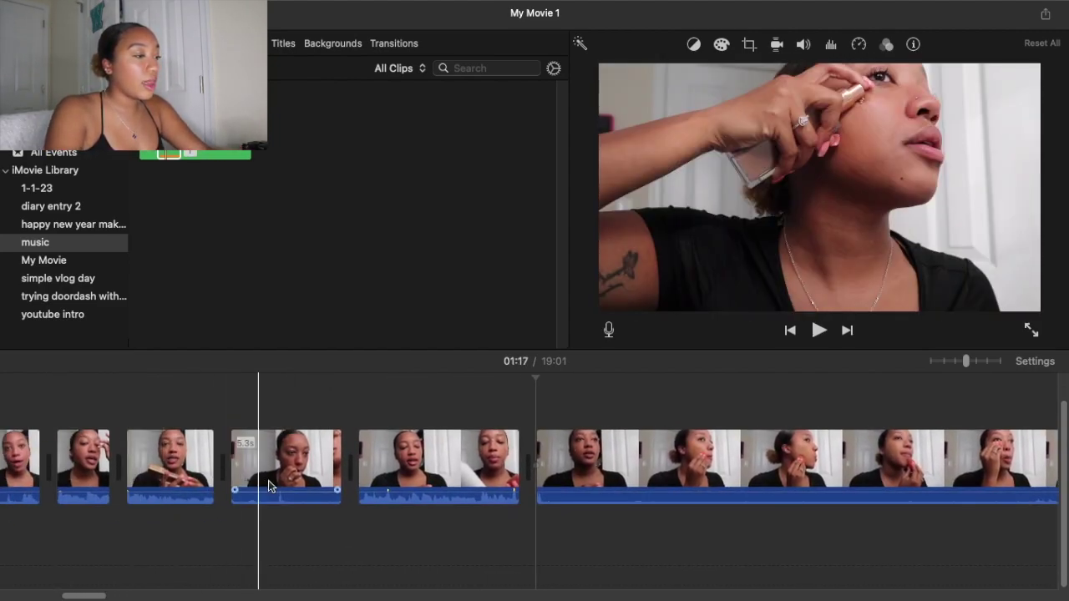
{"action": "left_click", "coordinate": [278, 479]}
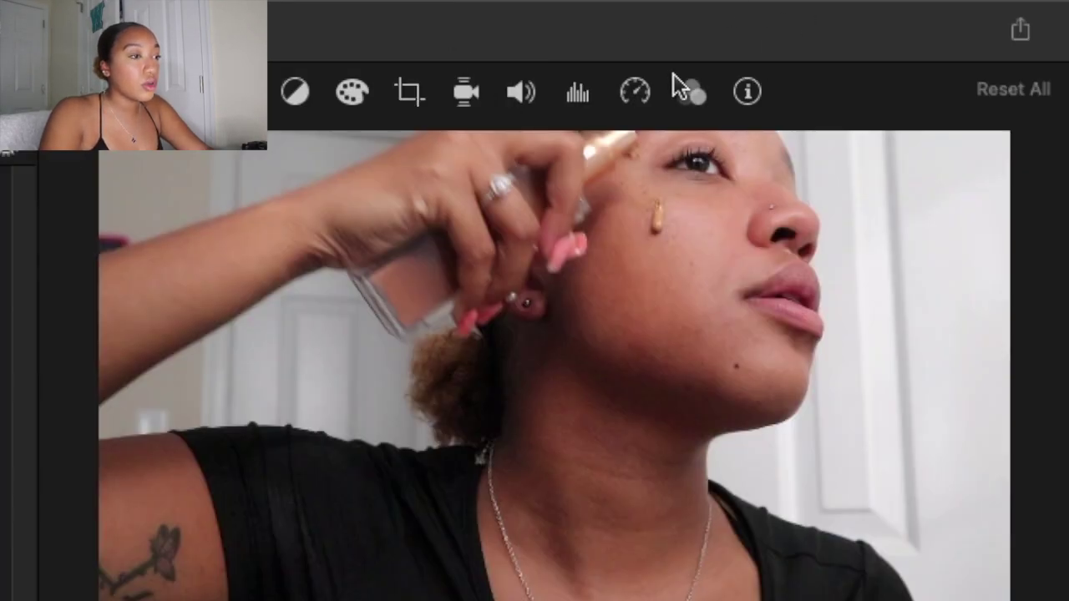
{"action": "left_click", "coordinate": [644, 90]}
{"action": "left_click", "coordinate": [379, 147]}
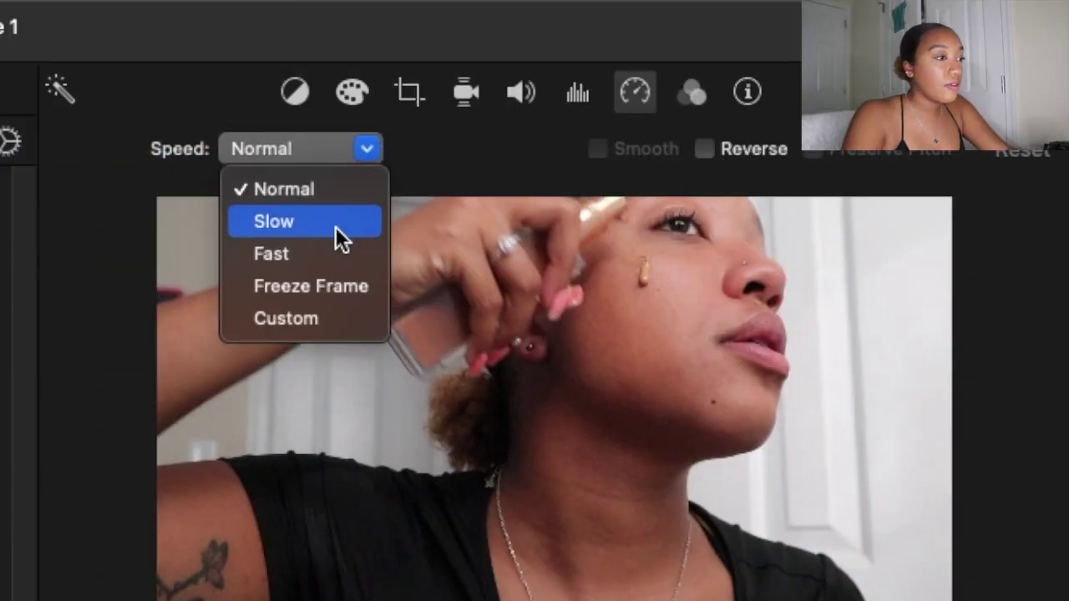
{"action": "left_click", "coordinate": [329, 254]}
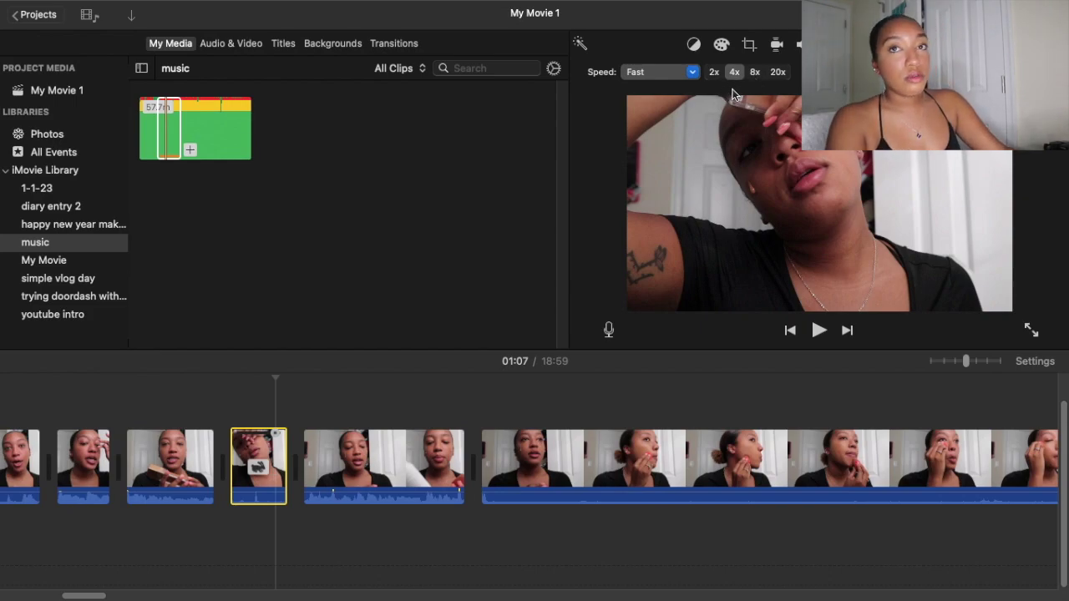
Check the sped-up Dove clip with its background music for comparison and return to the sped-up foundation-application clip.
{"action": "key", "text": "super+z"}
{"action": "key", "text": "super+z"}
{"action": "key", "text": "super+z"}
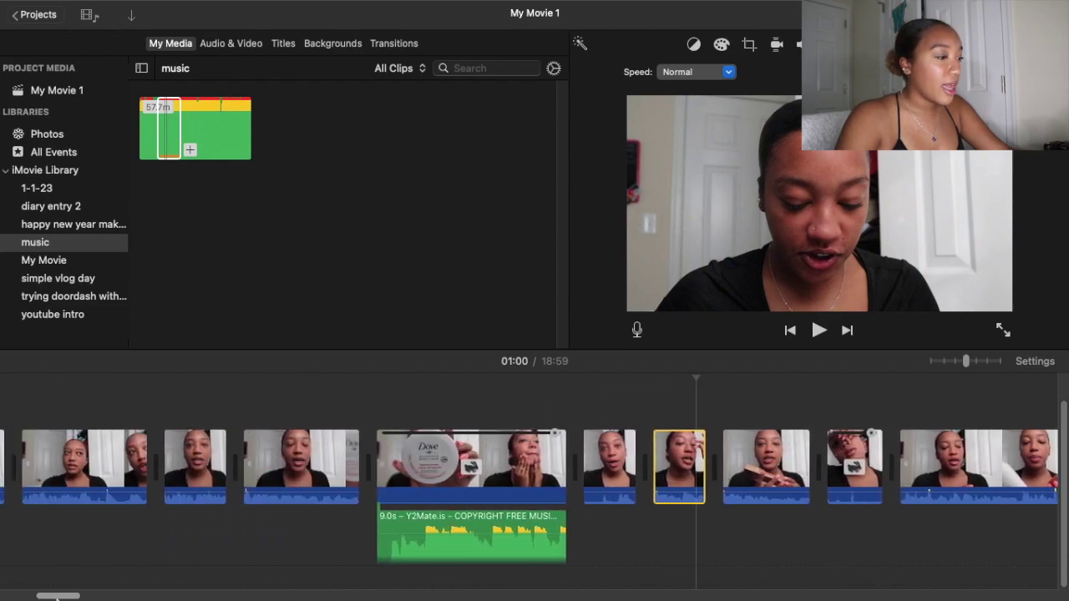
{"action": "left_click", "coordinate": [564, 461]}
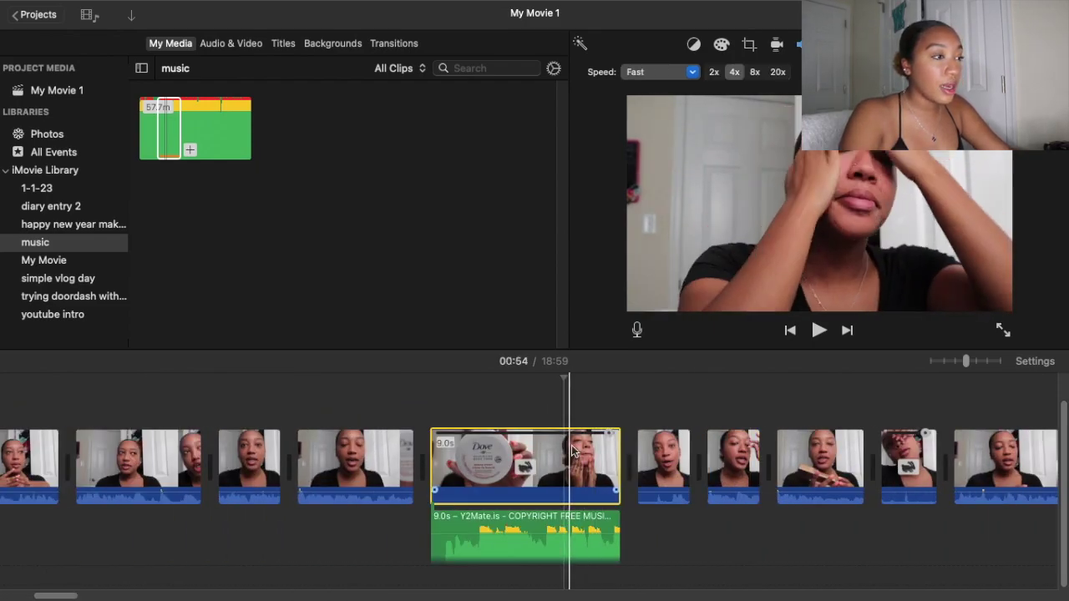
{"action": "left_click_drag", "start_coordinate": [46, 595], "coordinate": [71, 595]}
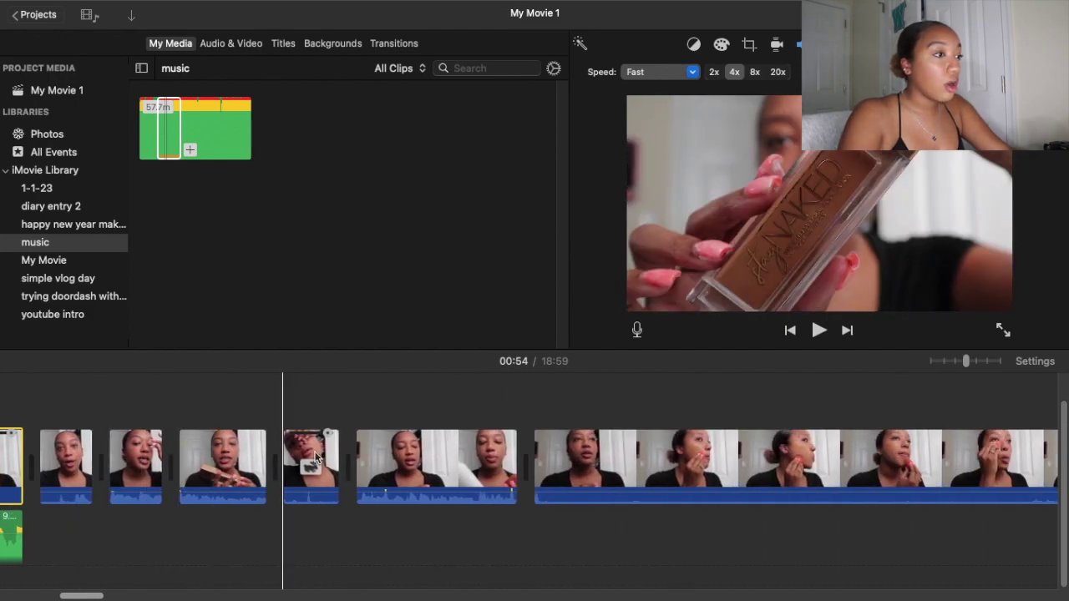
{"action": "left_click", "coordinate": [314, 464]}
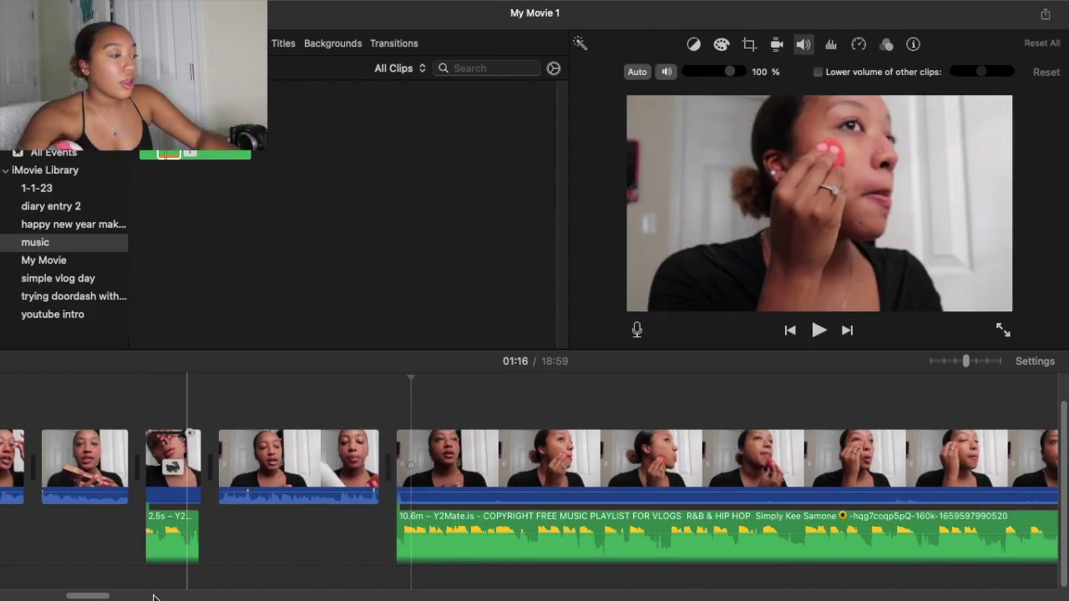
Split the long foundation-blending footage at 03:11, where the blending ends.
{"action": "left_click_drag", "start_coordinate": [106, 597], "coordinate": [172, 597]}
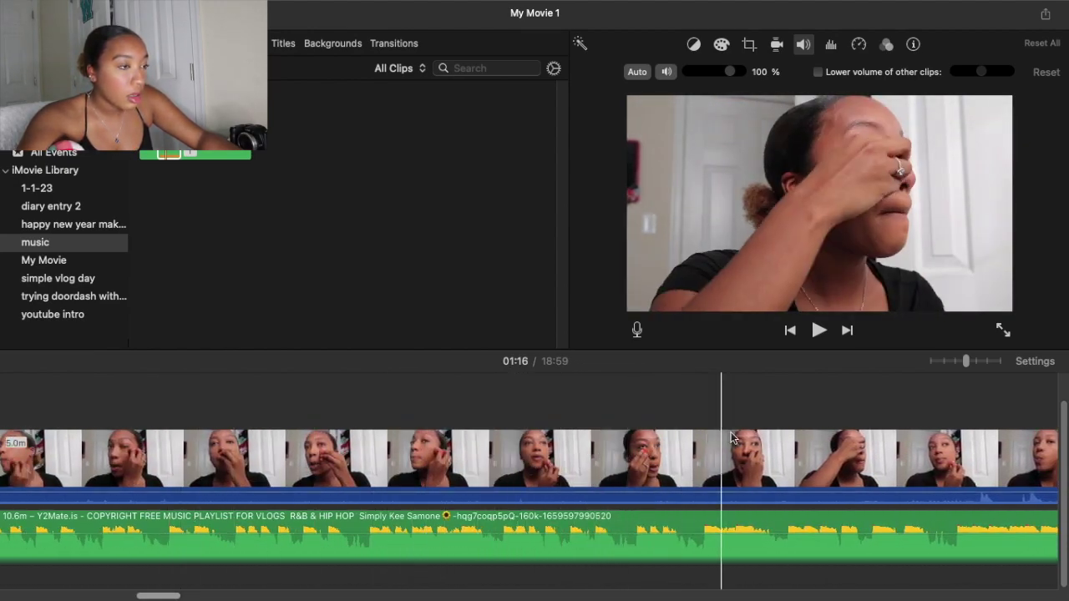
{"action": "left_click_drag", "start_coordinate": [157, 597], "coordinate": [192, 598]}
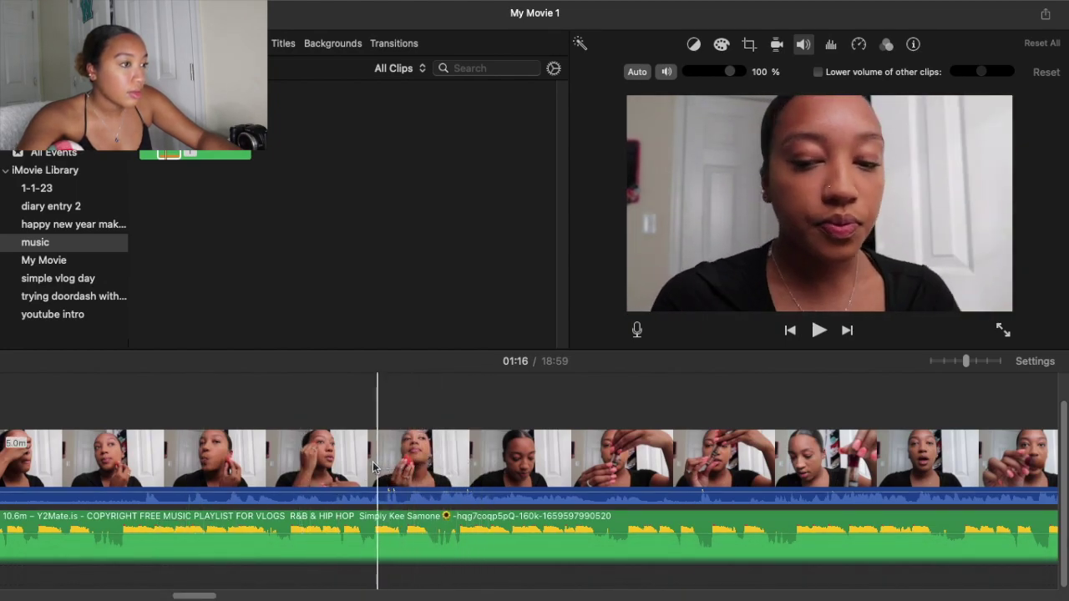
{"action": "left_click", "coordinate": [347, 464]}
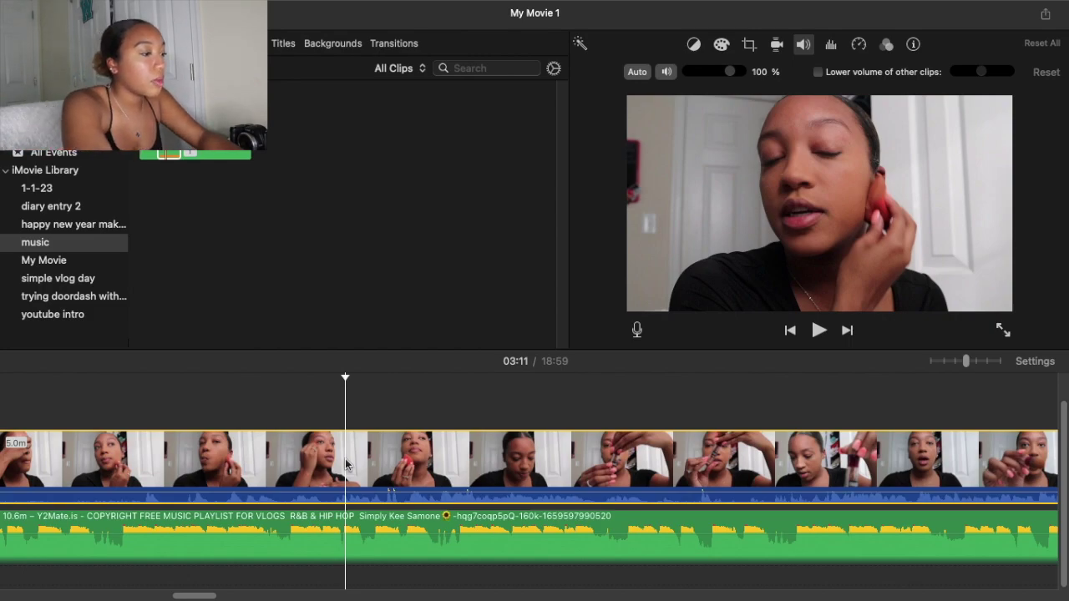
{"action": "key", "text": "super+b"}
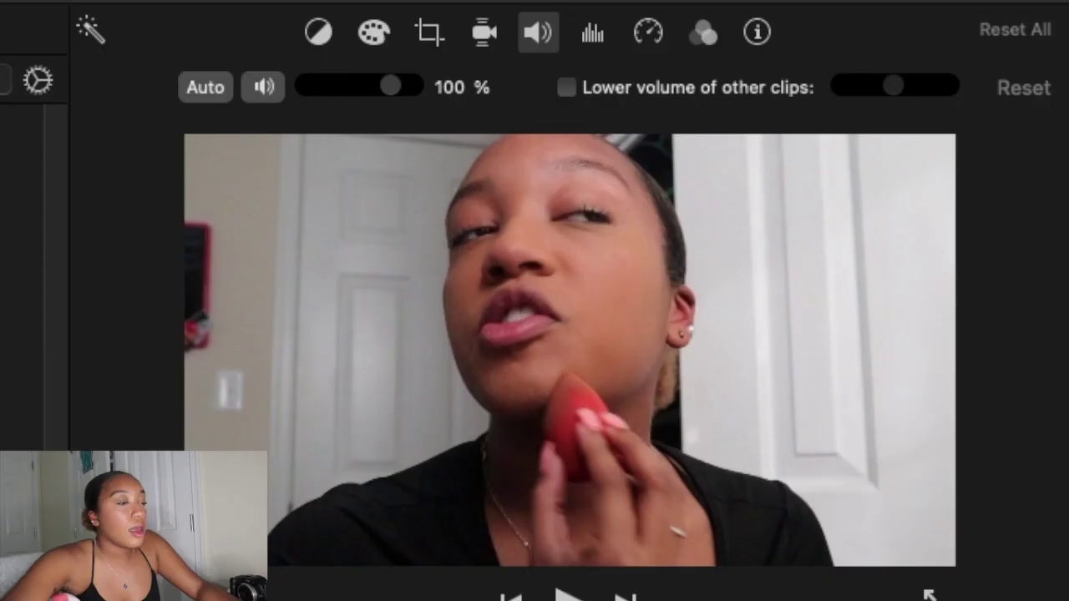
Set the blending section before the 03:11 cut to Fast at 4x and mute its audio to 0%.
{"action": "left_click", "coordinate": [650, 30]}
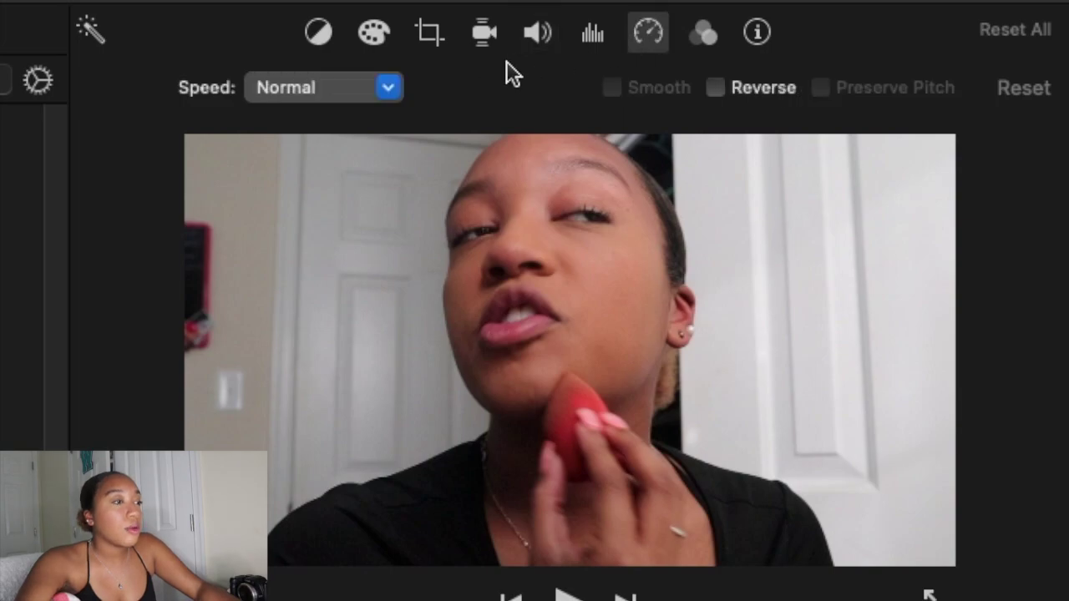
{"action": "left_click", "coordinate": [389, 87]}
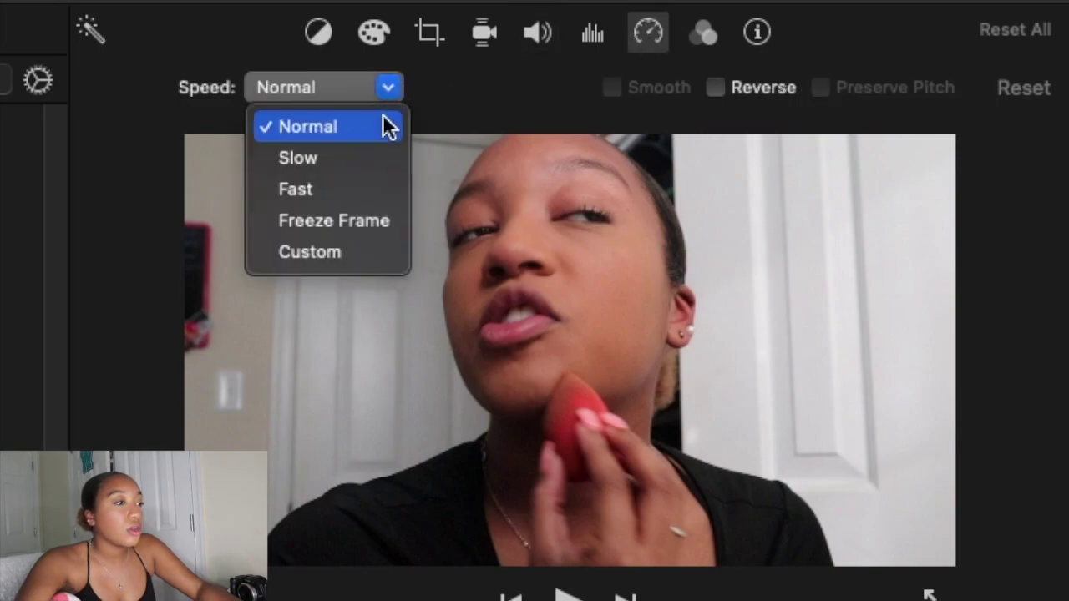
{"action": "left_click", "coordinate": [346, 185]}
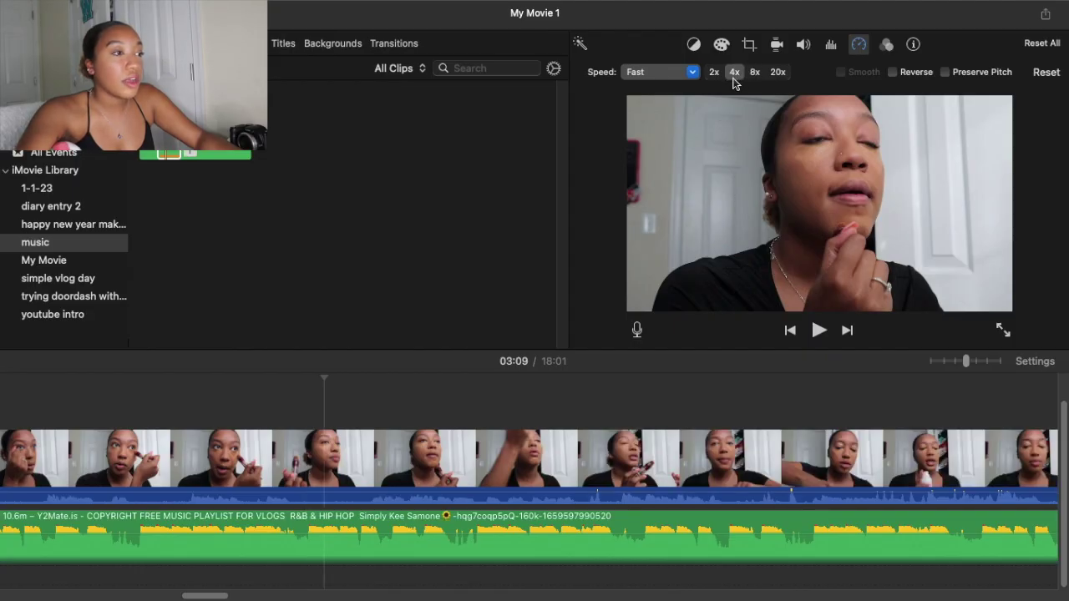
{"action": "left_click_drag", "start_coordinate": [191, 597], "coordinate": [97, 598]}
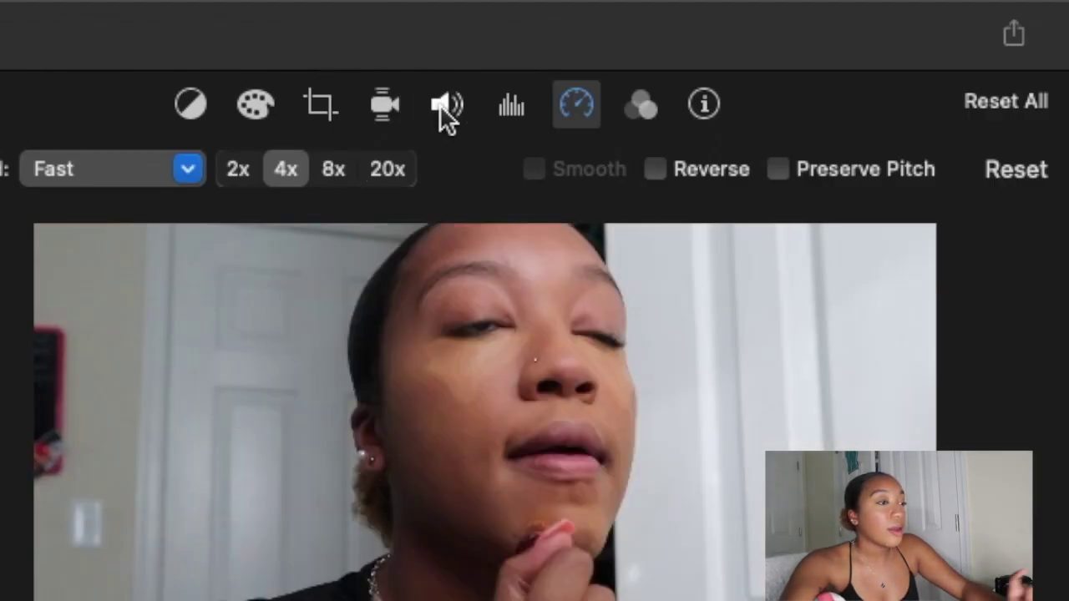
{"action": "left_click", "coordinate": [444, 113]}
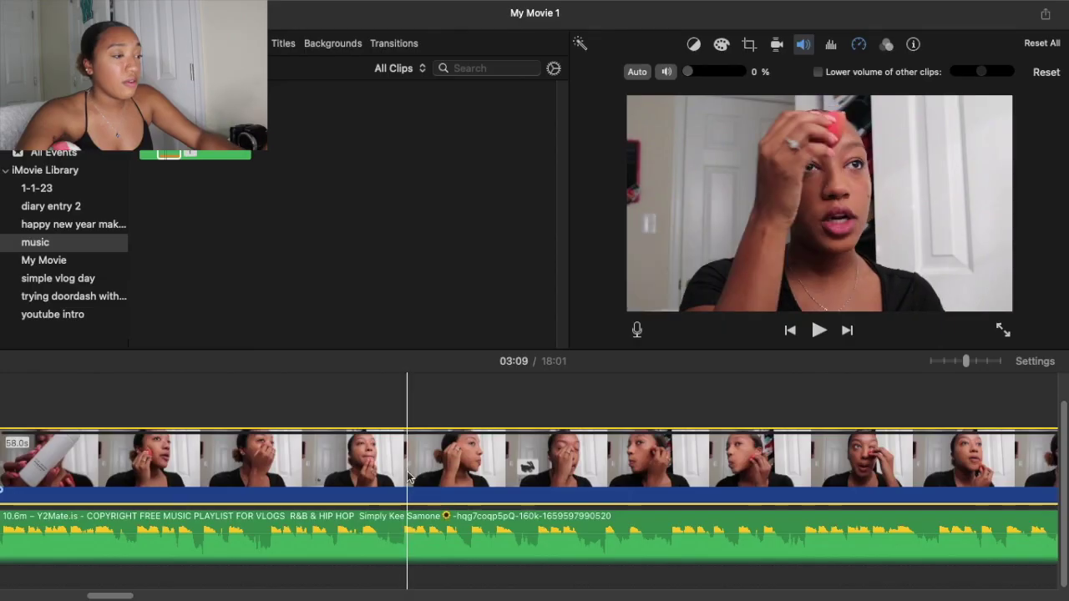
Play the sped-up blending section through its end and split the background music at 02:13, where the section ends.
{"action": "left_click_drag", "start_coordinate": [125, 598], "coordinate": [97, 598]}
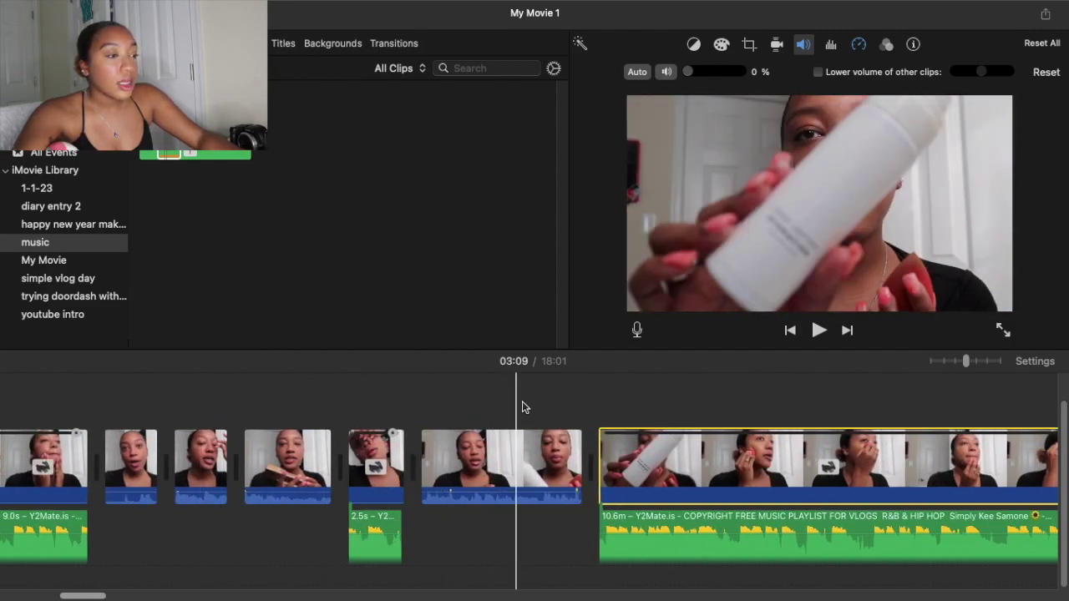
{"action": "left_click", "coordinate": [549, 408]}
{"action": "key", "text": "space"}
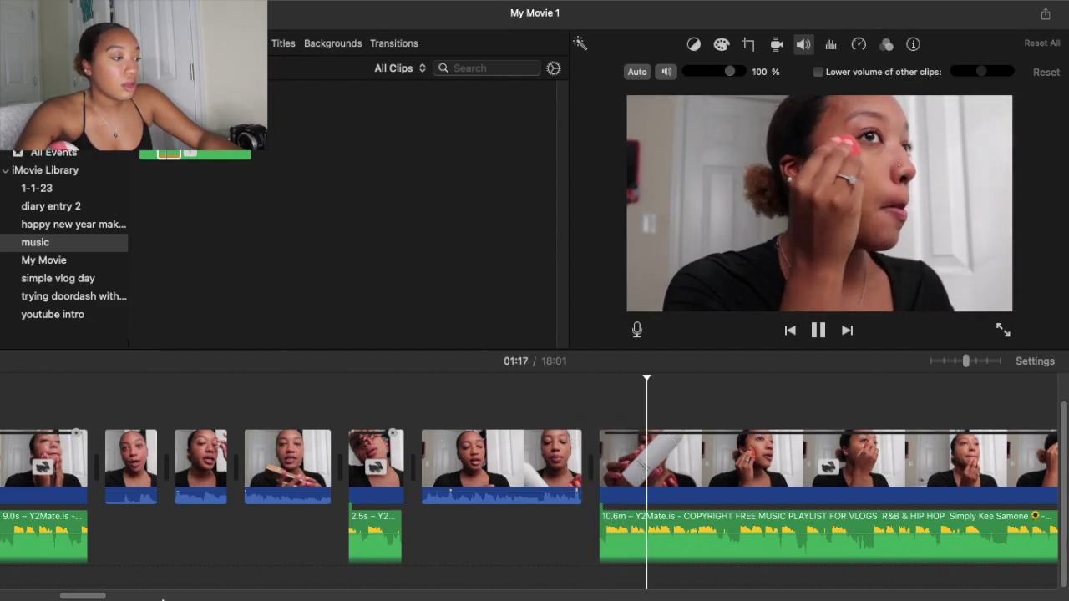
{"action": "scroll", "coordinate": [165, 598], "scroll_direction": "right", "scroll_amount": 10}
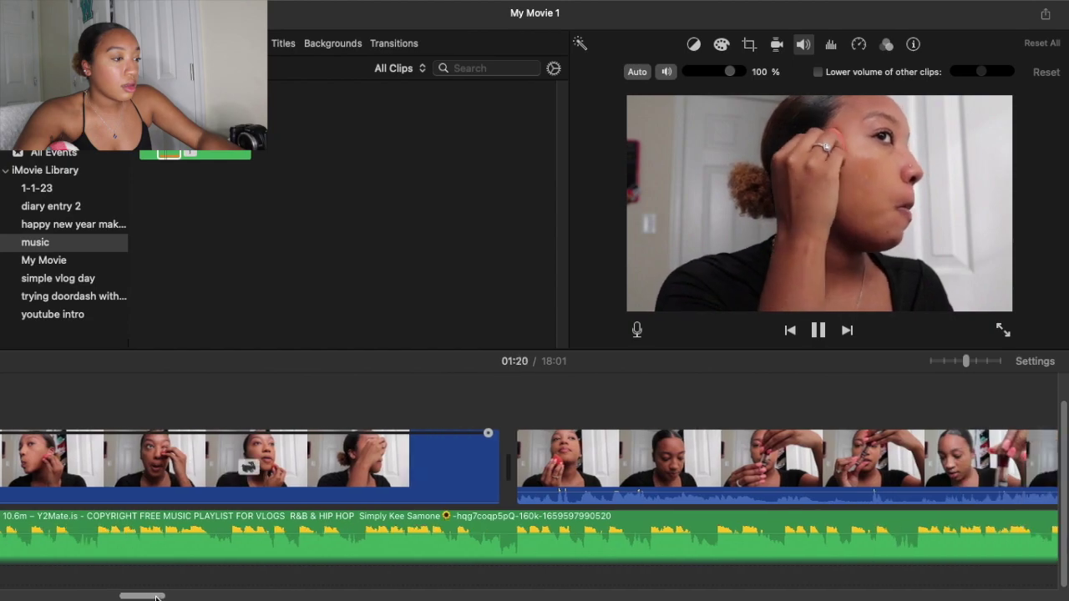
{"action": "scroll", "coordinate": [155, 597], "scroll_direction": "left", "scroll_amount": 5}
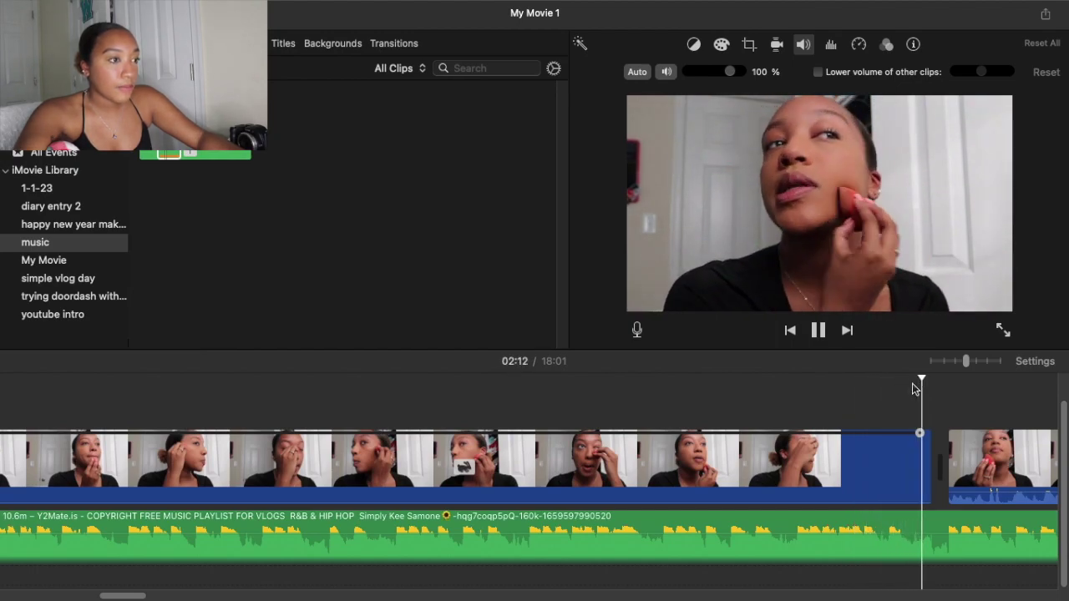
{"action": "key", "text": "space"}
{"action": "left_click", "coordinate": [939, 518]}
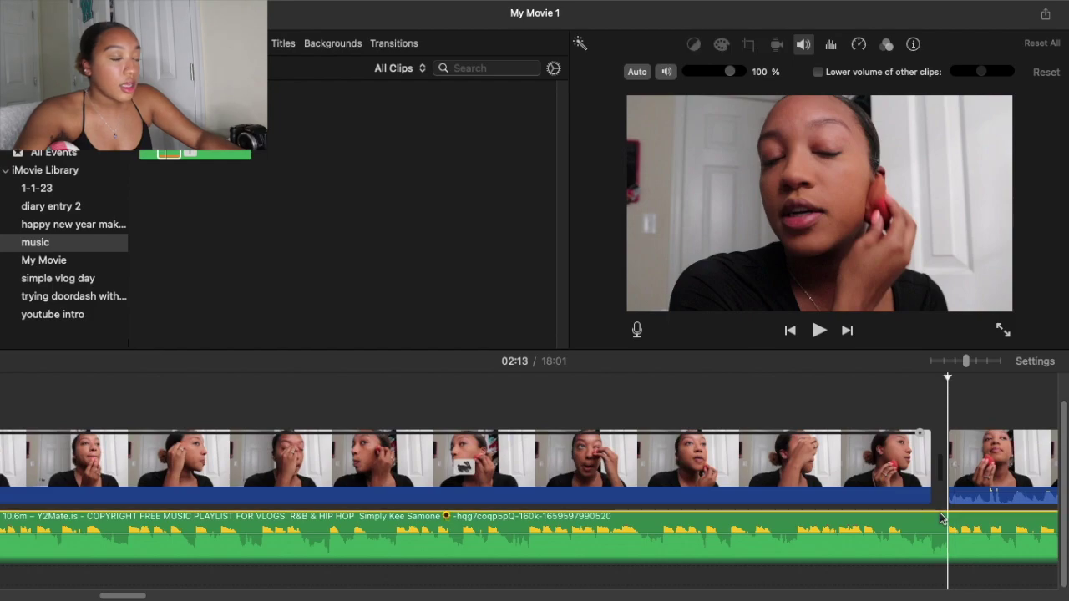
{"action": "key", "text": "super+b"}
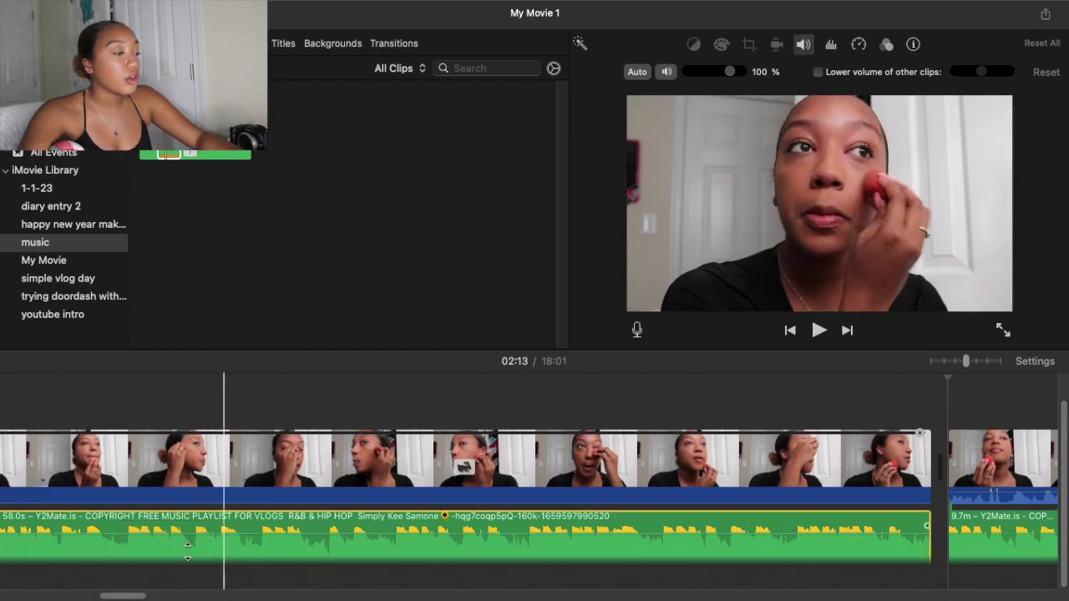
Add an Expand Lower Third title at the start of the sped-up Dove lotion clip.
{"action": "left_click_drag", "start_coordinate": [134, 598], "coordinate": [73, 598]}
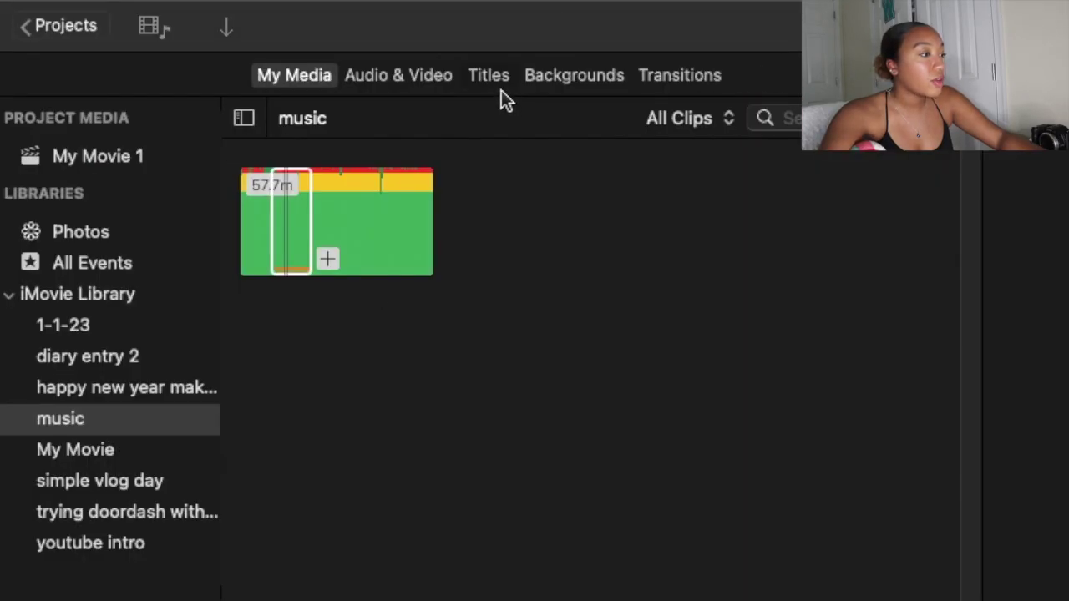
{"action": "left_click", "coordinate": [491, 77]}
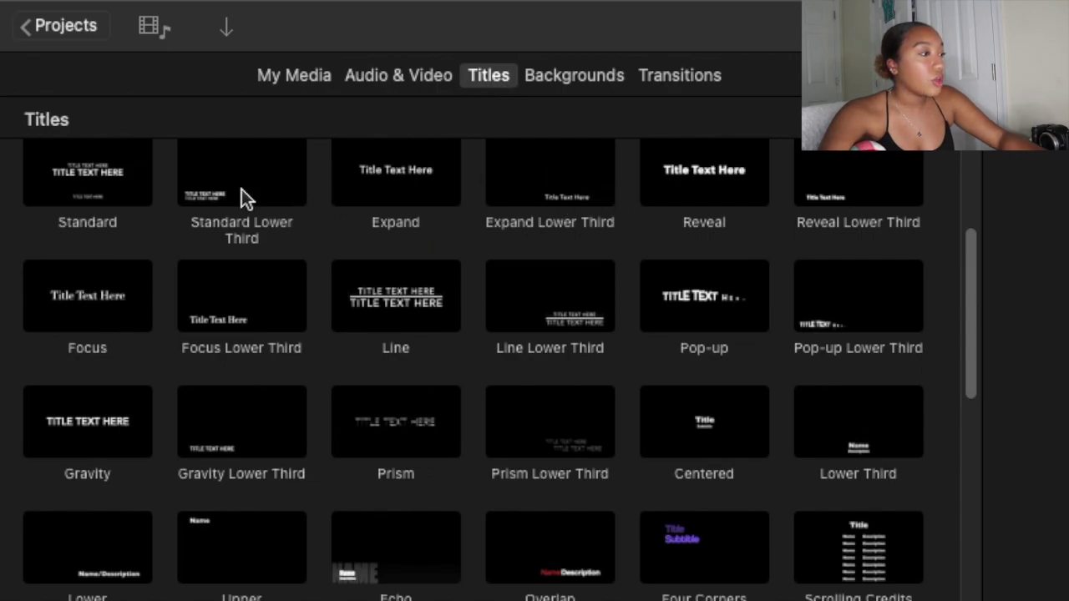
{"action": "left_click_drag", "start_coordinate": [546, 180], "coordinate": [749, 472]}
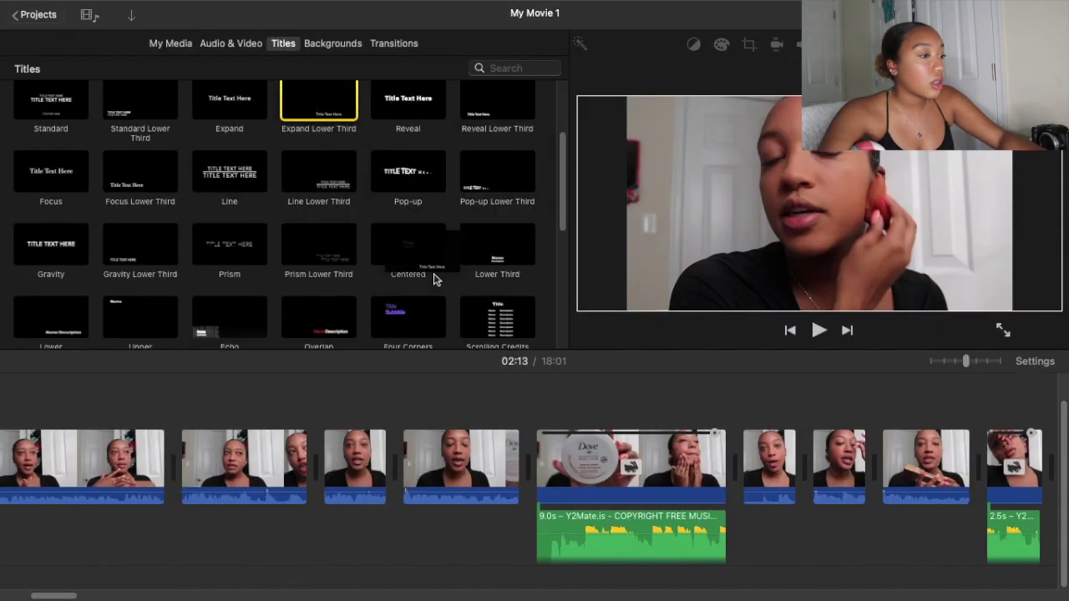
{"action": "left_click_drag", "start_coordinate": [433, 274], "coordinate": [525, 407]}
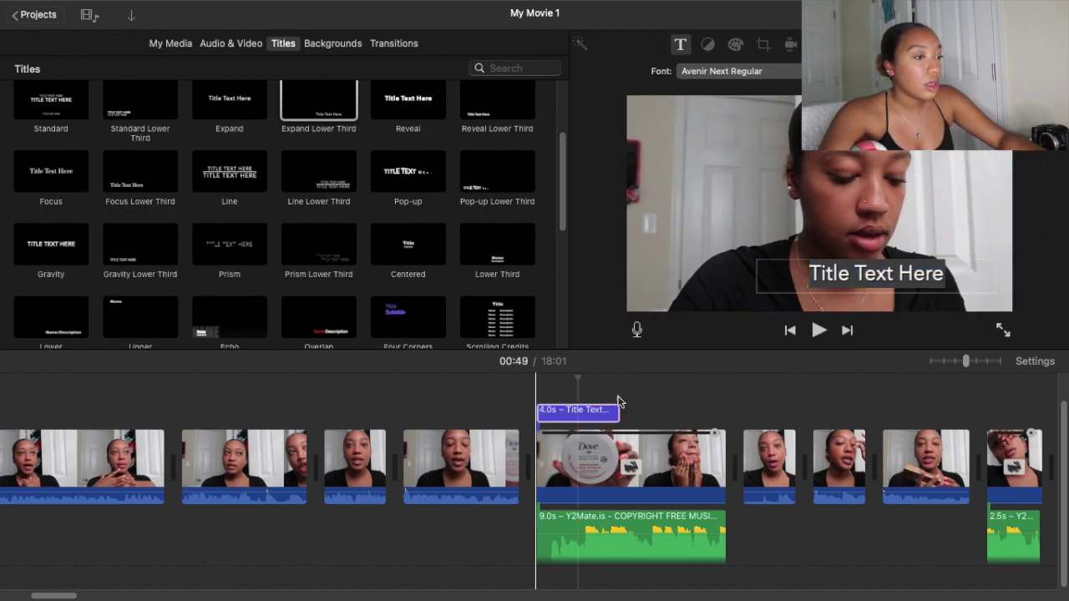
Replace the placeholder text of the title over the Dove clip with "dove lotion for moisturizer".
{"action": "left_click", "coordinate": [852, 274]}
{"action": "left_click", "coordinate": [852, 274]}
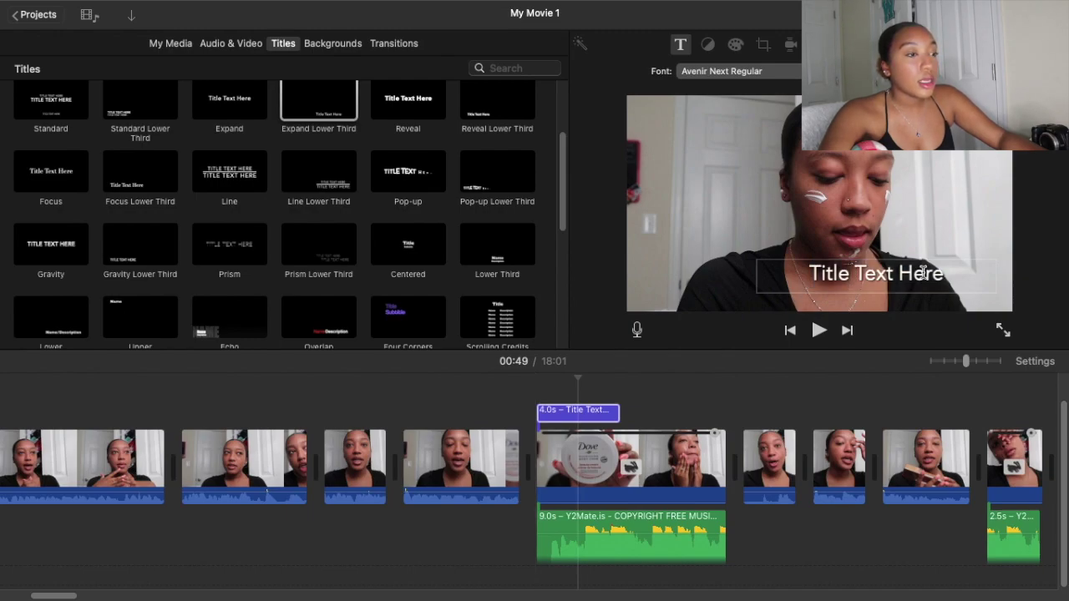
{"action": "left_click_drag", "start_coordinate": [945, 272], "coordinate": [812, 275]}
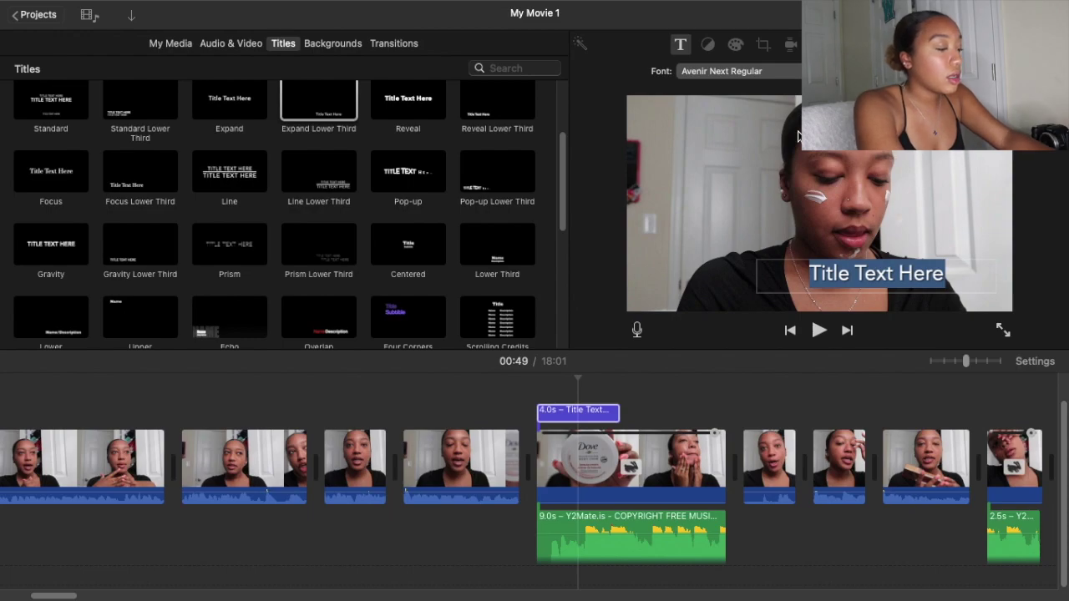
{"action": "type", "text": "mos"}
{"action": "key", "text": "BackSpace"}
{"action": "key", "text": "BackSpace"}
{"action": "key", "text": "BackSpace"}
{"action": "type", "text": "dove lotion "}
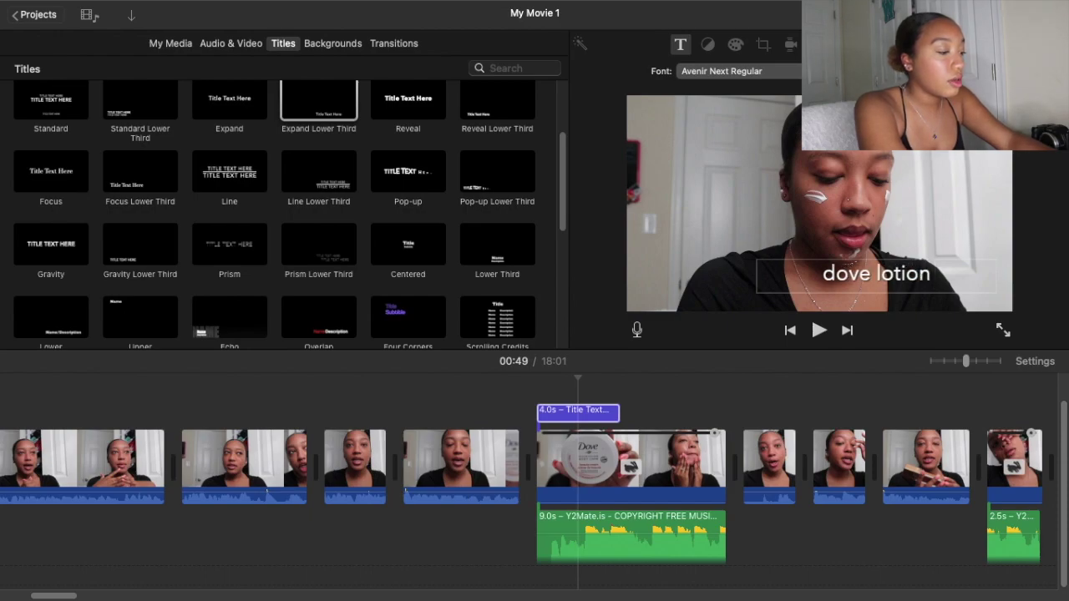
{"action": "type", "text": "for"}
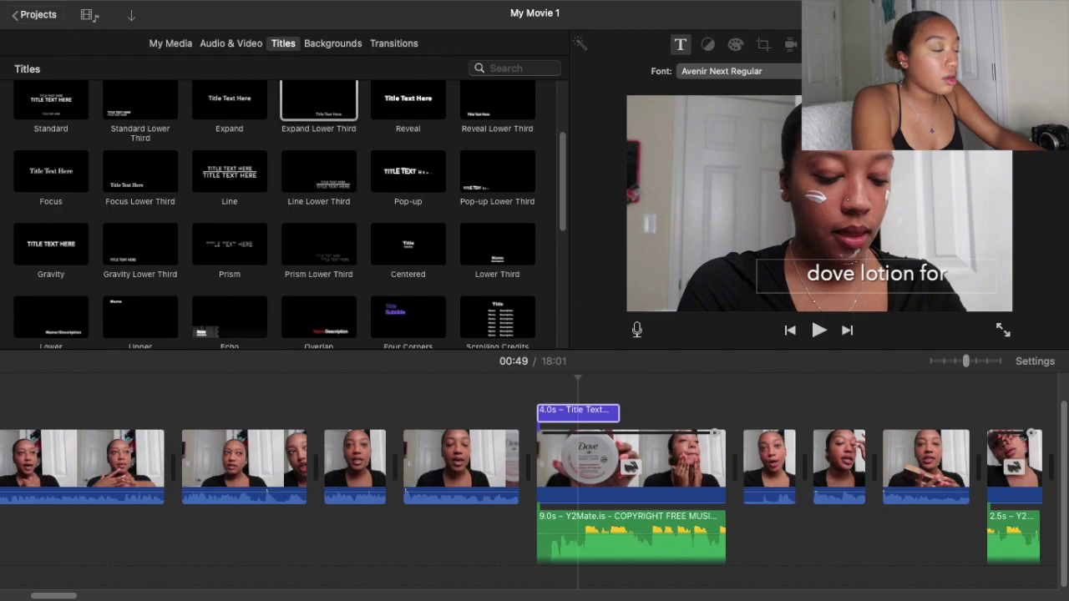
{"action": "key", "text": "fn"}
{"action": "key", "text": "fn"}
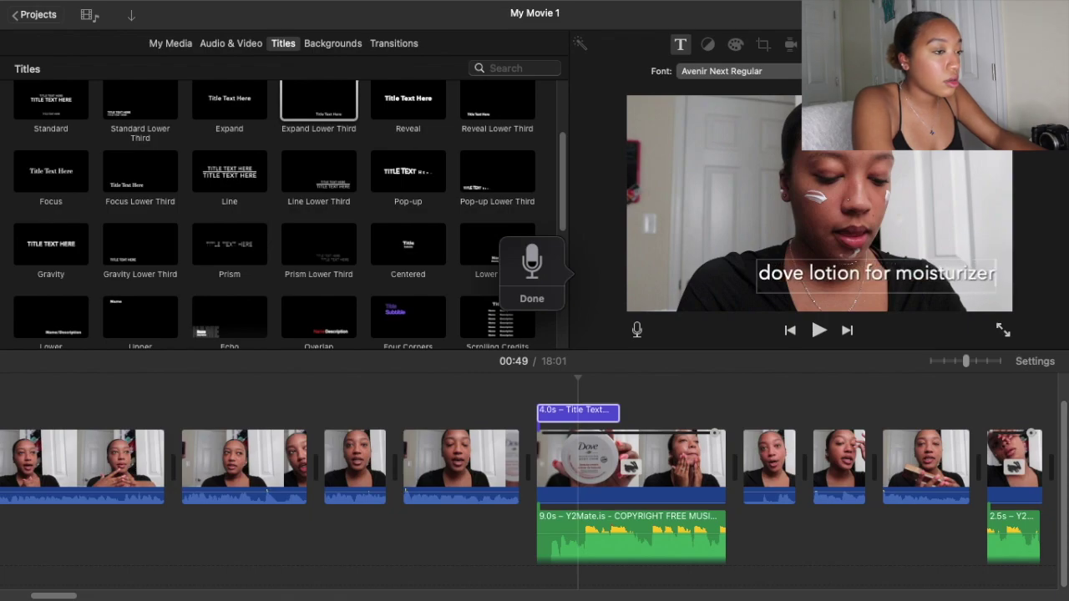
{"action": "key", "text": "fn"}
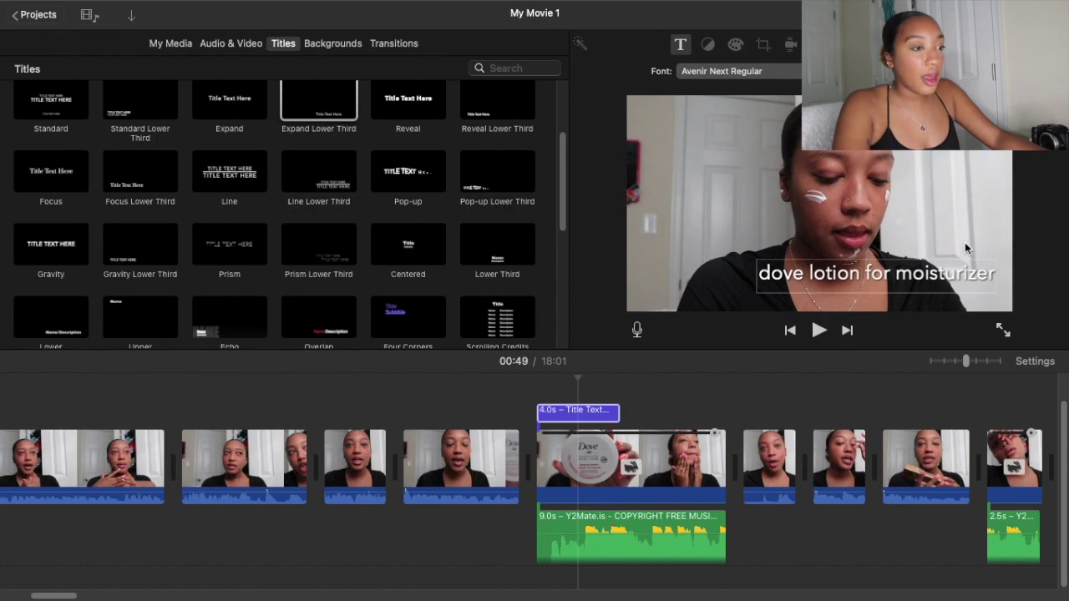
Try Big Caslon Medium on the "dove lotion for moisturizer" text and settle on the Baskerville font.
{"action": "left_click_drag", "start_coordinate": [996, 272], "coordinate": [756, 273]}
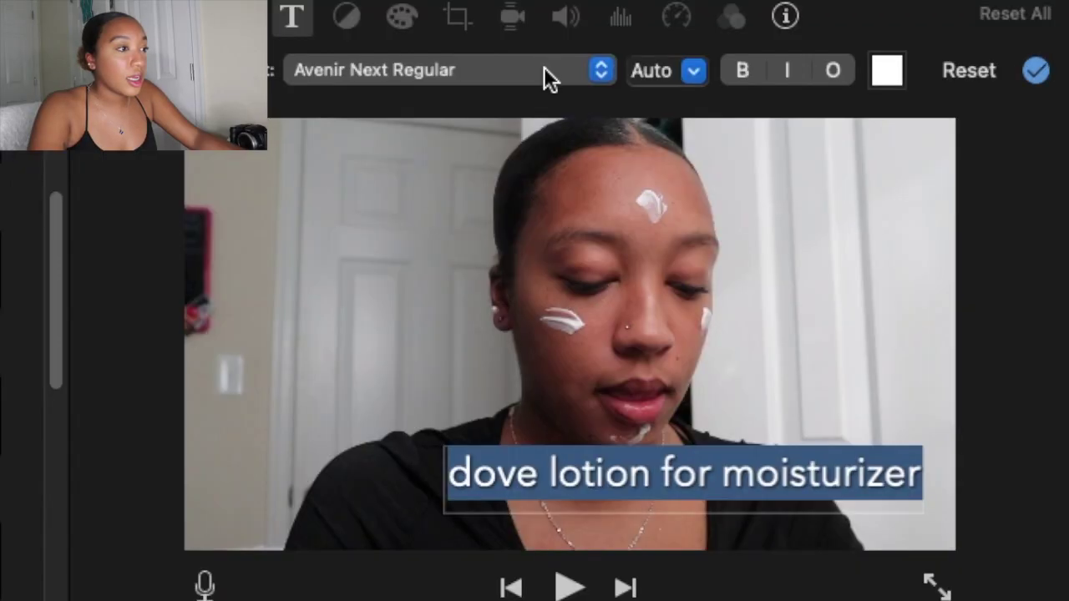
{"action": "left_click", "coordinate": [806, 74]}
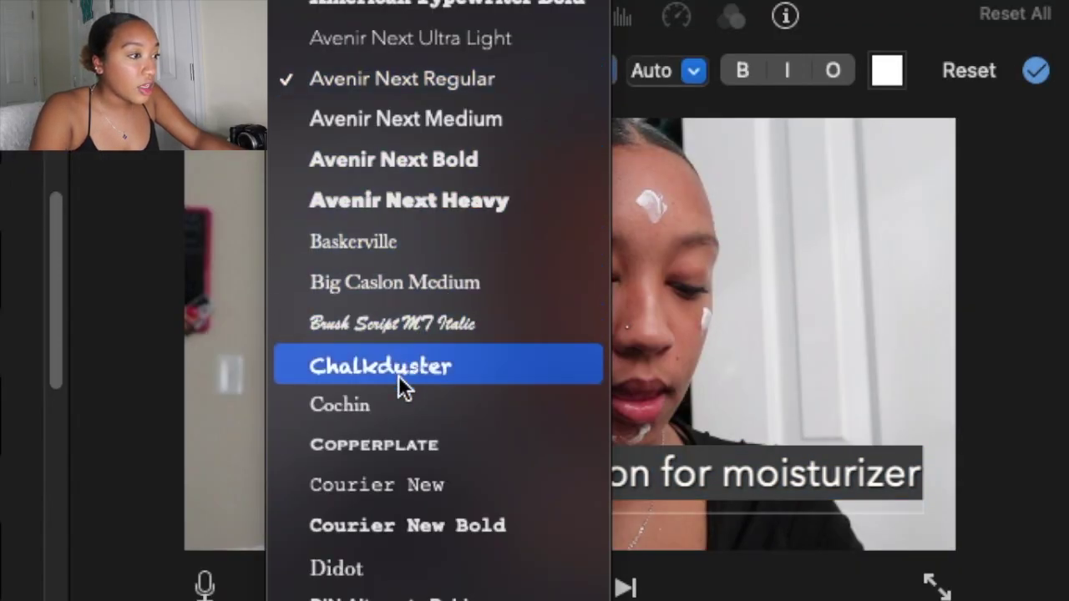
{"action": "left_click", "coordinate": [412, 283]}
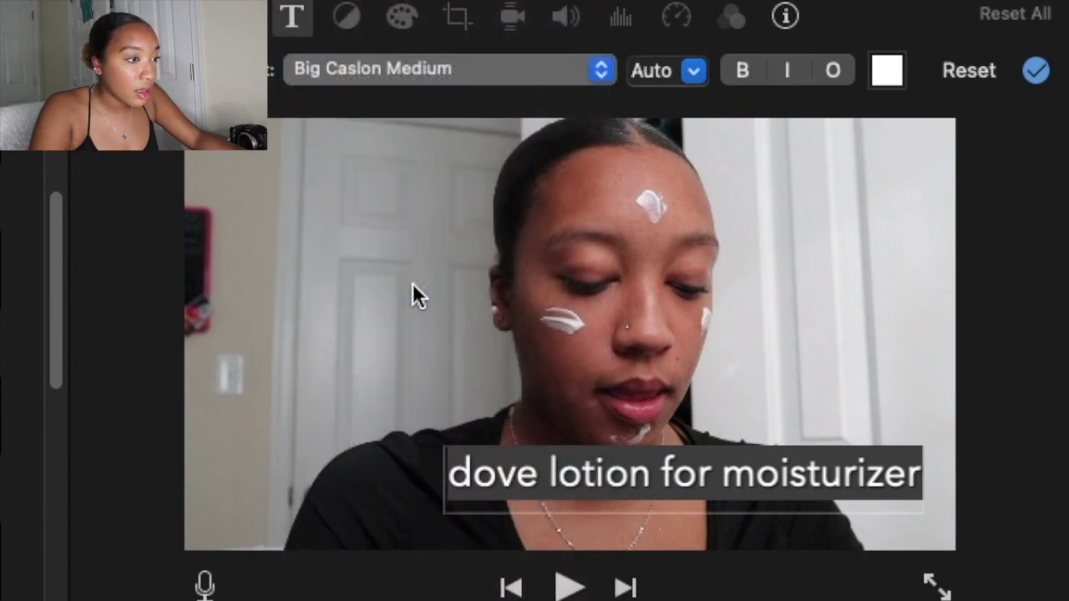
{"action": "left_click", "coordinate": [546, 78]}
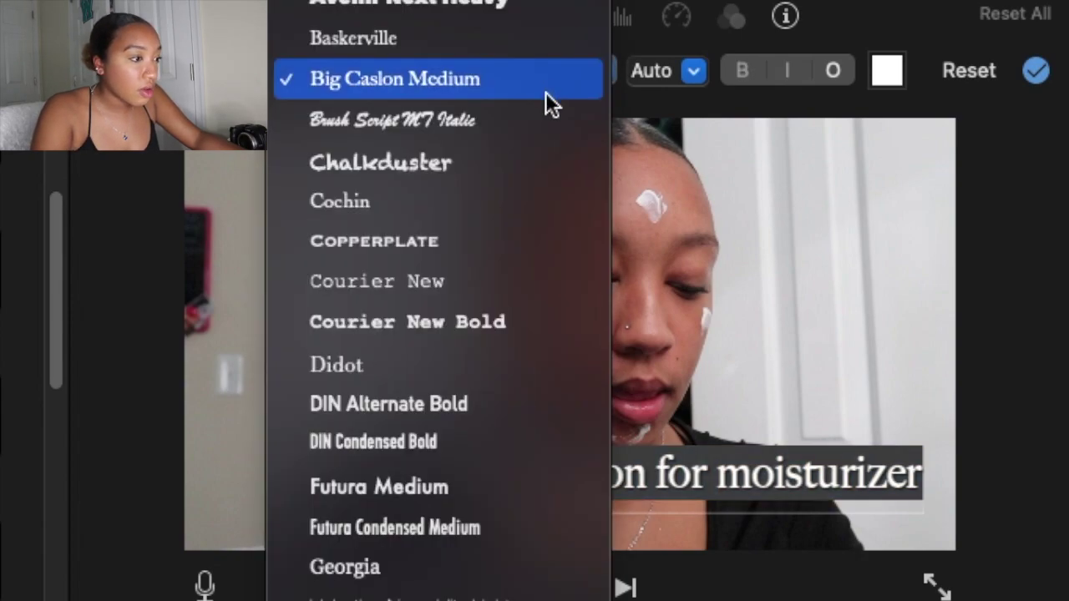
{"action": "scroll", "coordinate": [423, 528], "scroll_direction": "down", "scroll_amount": 2}
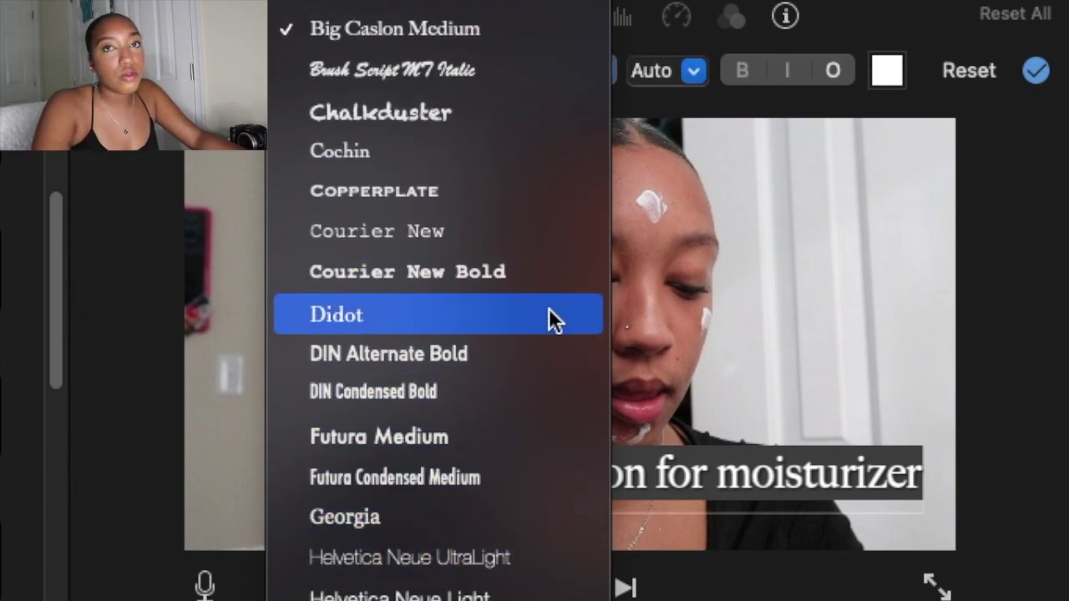
{"action": "left_click", "coordinate": [330, 7]}
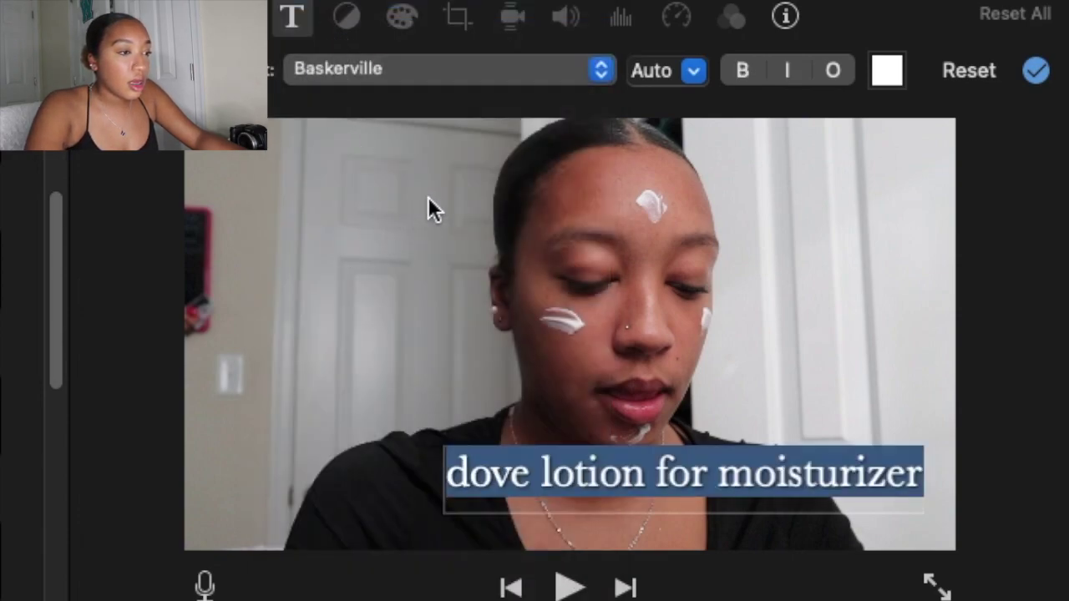
Look through the title's font sizes, keep Auto, and try bold on the text before turning it off.
{"action": "left_click", "coordinate": [698, 77]}
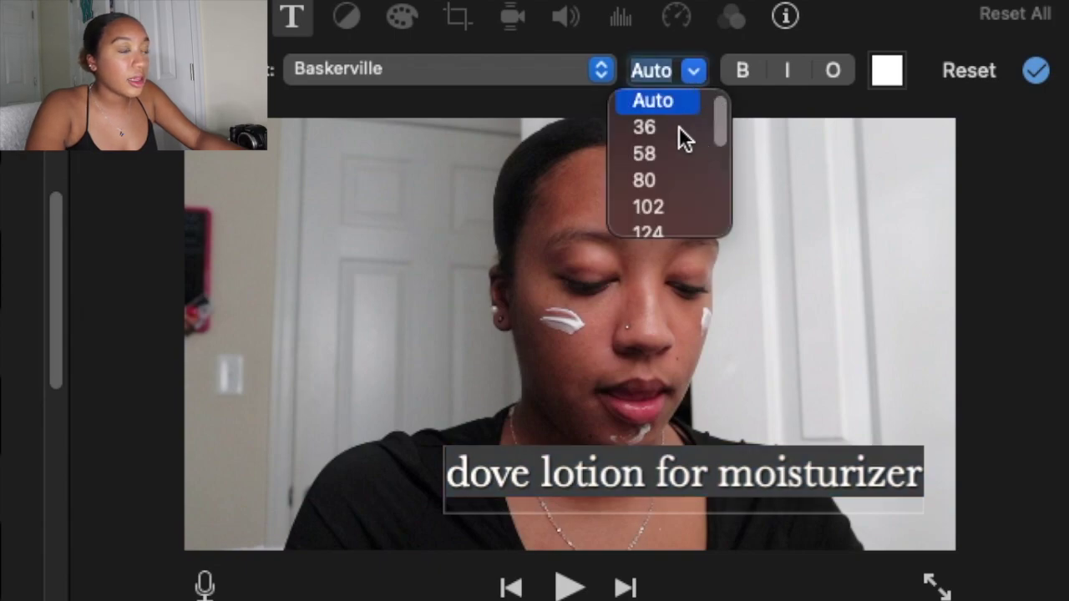
{"action": "key", "text": "Escape"}
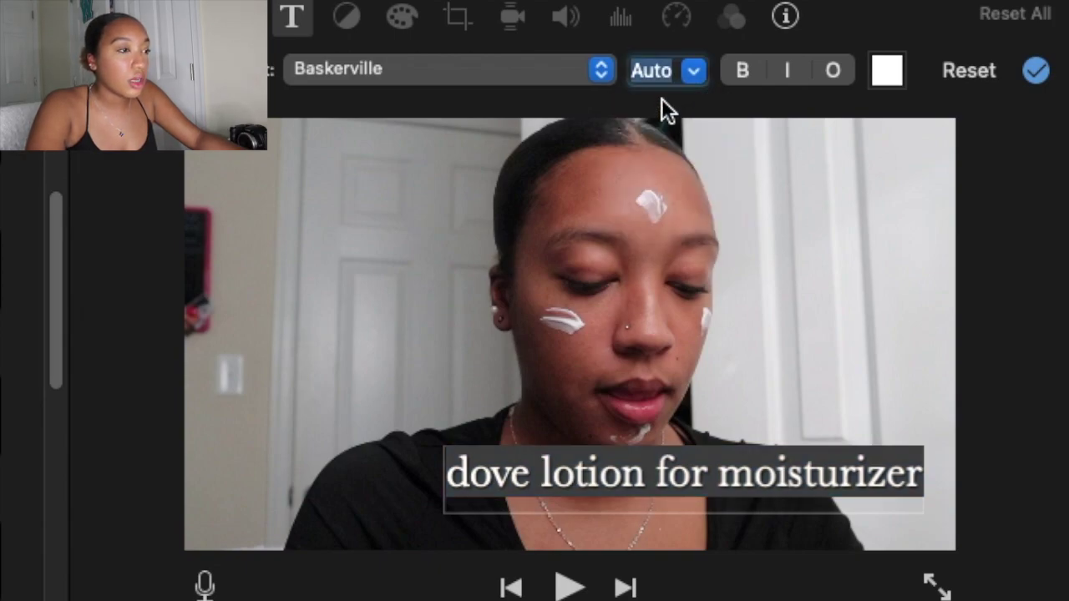
{"action": "left_click", "coordinate": [747, 70]}
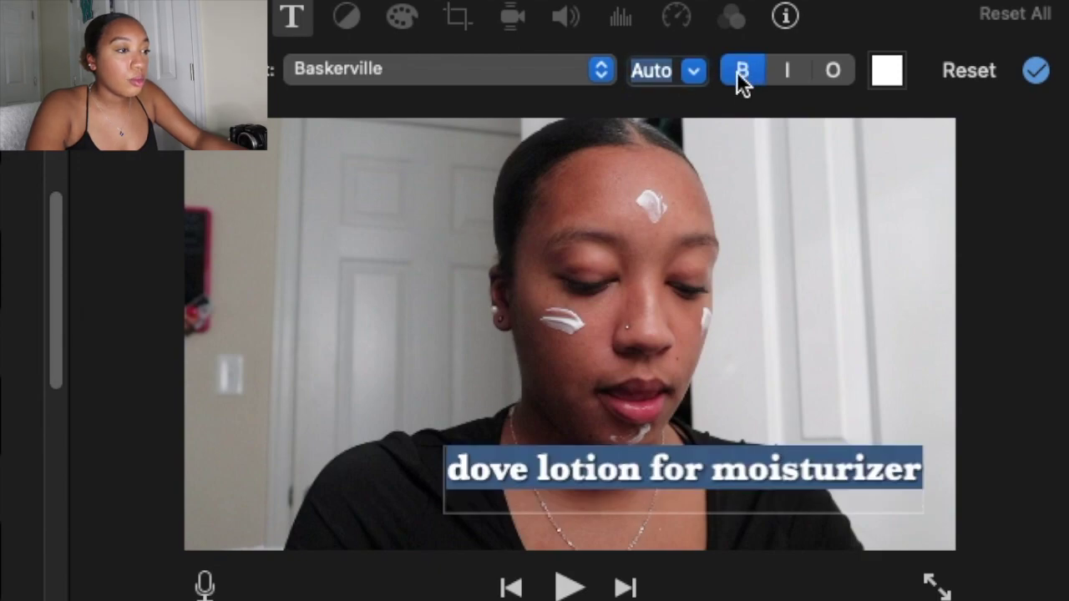
{"action": "left_click", "coordinate": [744, 75]}
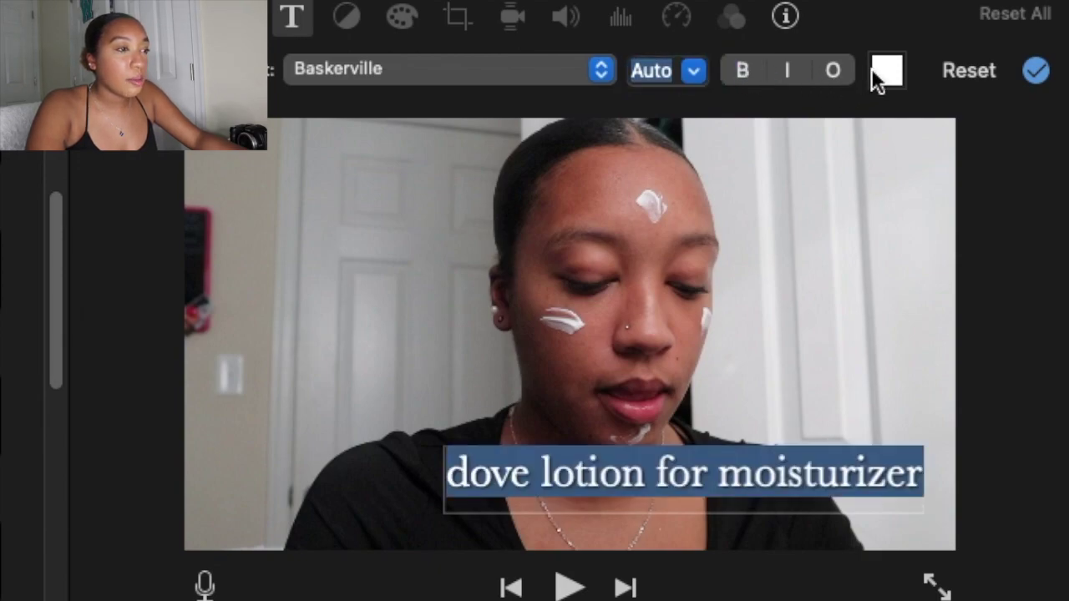
Try magenta as the moisturizer title's text colour and change it to a very pale, nearly white pink.
{"action": "left_click", "coordinate": [125, 474]}
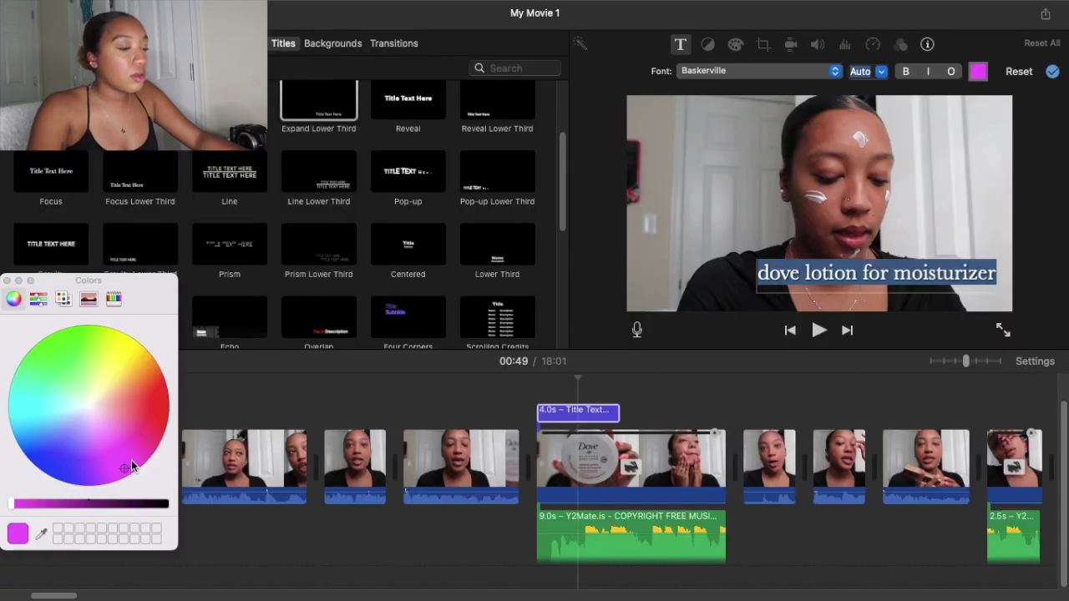
{"action": "key", "text": "Escape"}
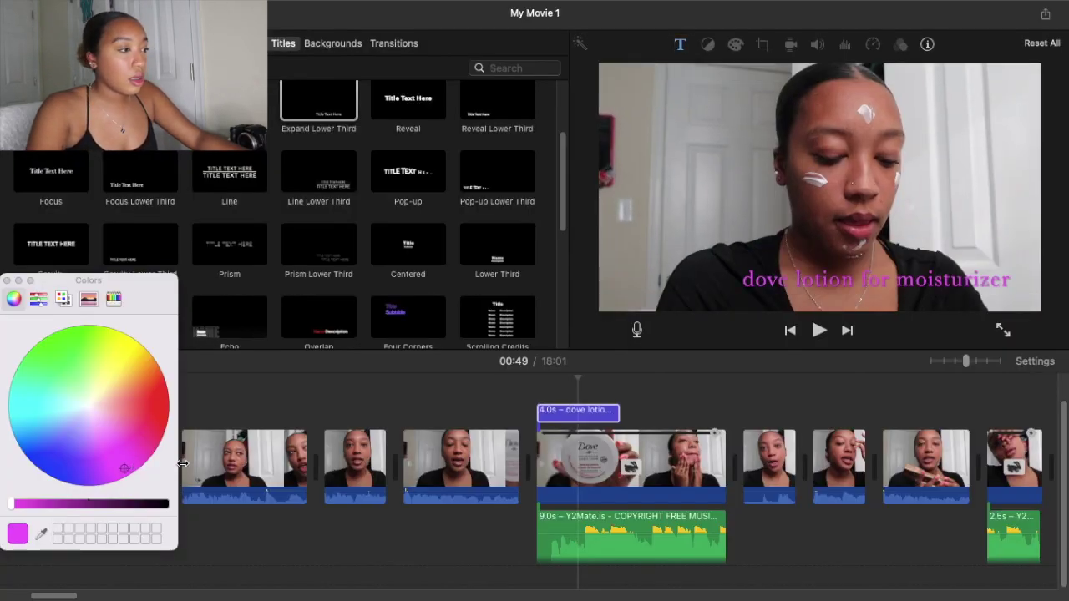
{"action": "left_click", "coordinate": [92, 412]}
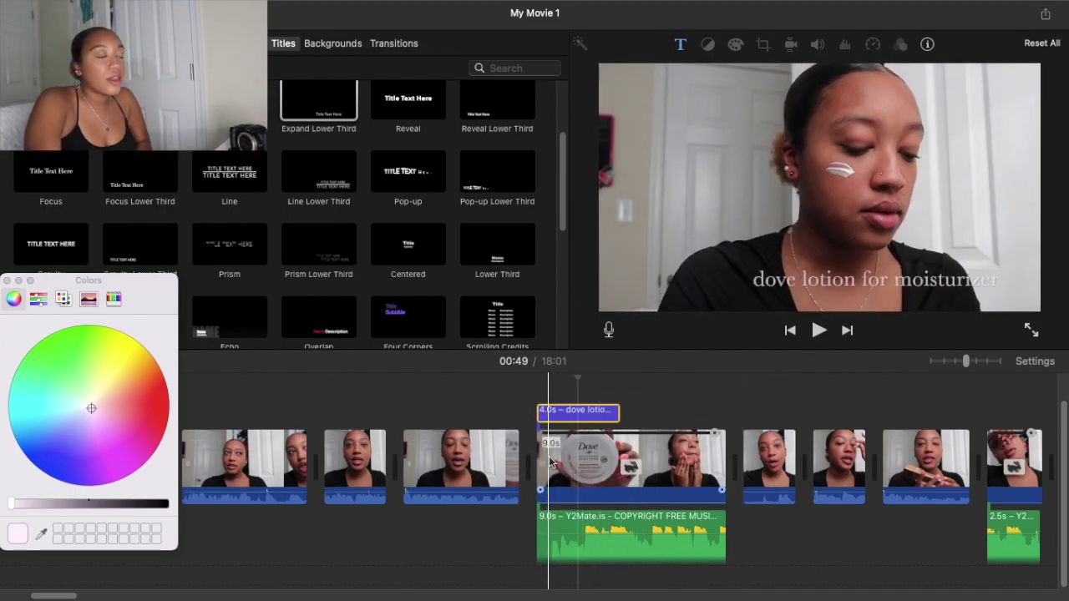
Play the movie from 00:47 to check the moisturizer title over the Dove clip, and close the Colors window.
{"action": "left_click", "coordinate": [501, 422]}
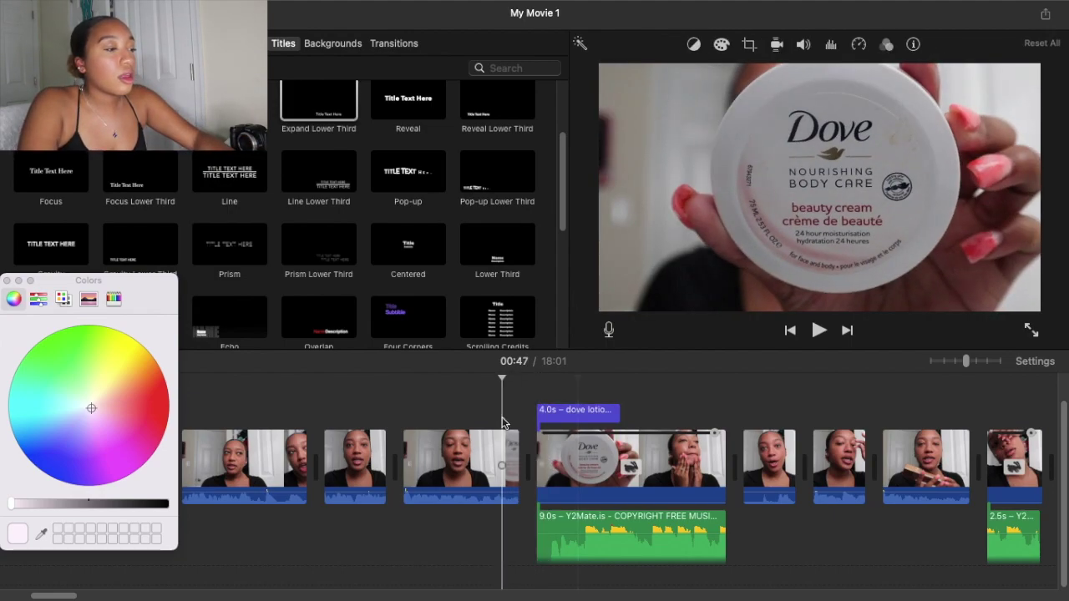
{"action": "key", "text": "space"}
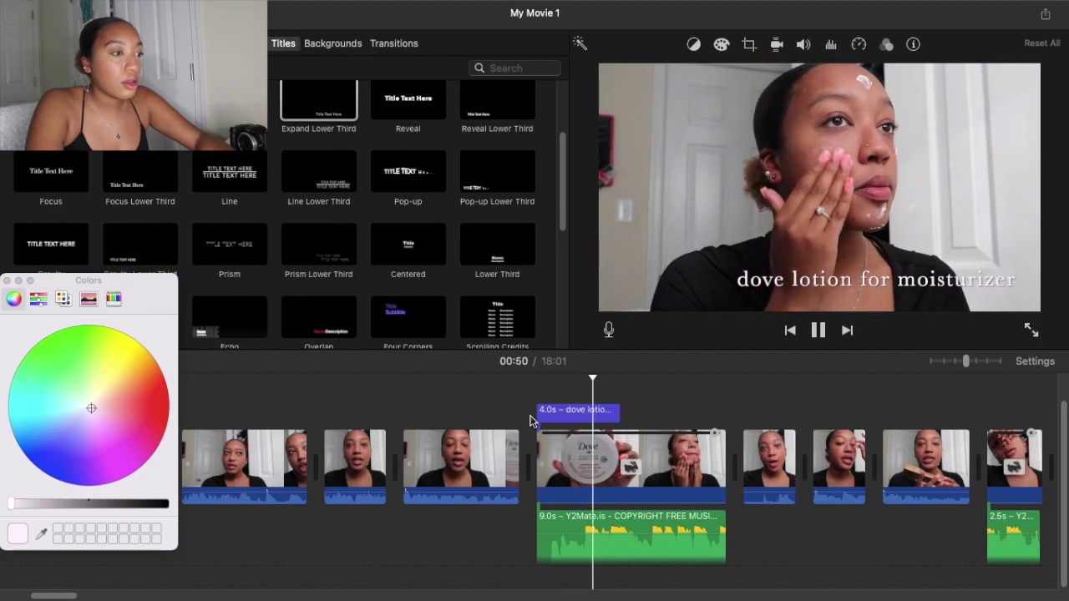
{"action": "left_click", "coordinate": [535, 411]}
{"action": "left_click", "coordinate": [8, 281]}
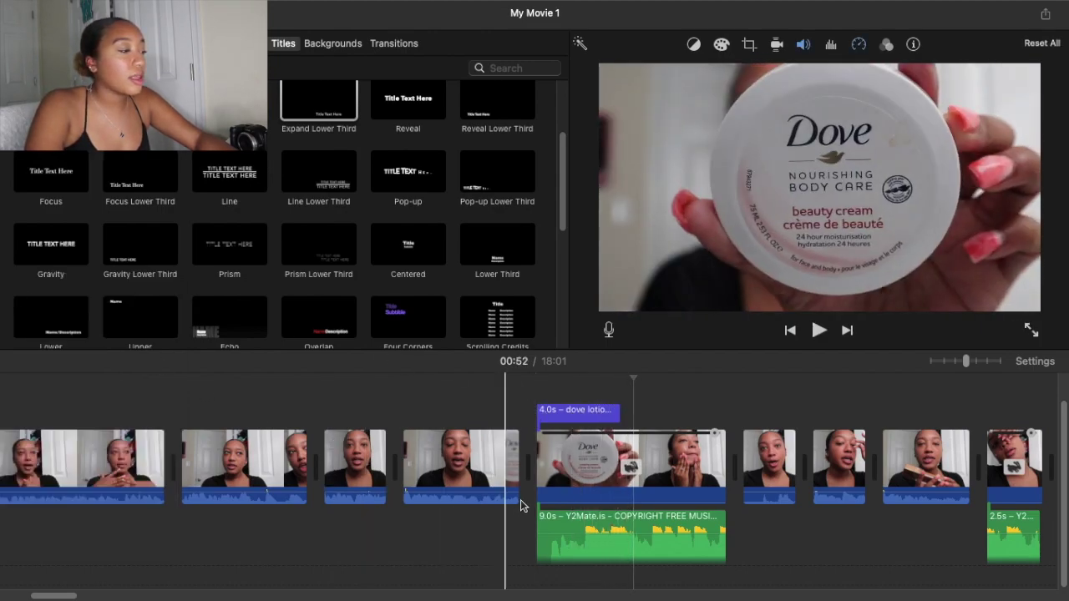
Add an Expand Lower Third title near the end of the foundation-bottle clip, extending over the application clip, reading "stay naked foundation".
{"action": "left_click_drag", "start_coordinate": [62, 597], "coordinate": [87, 598]}
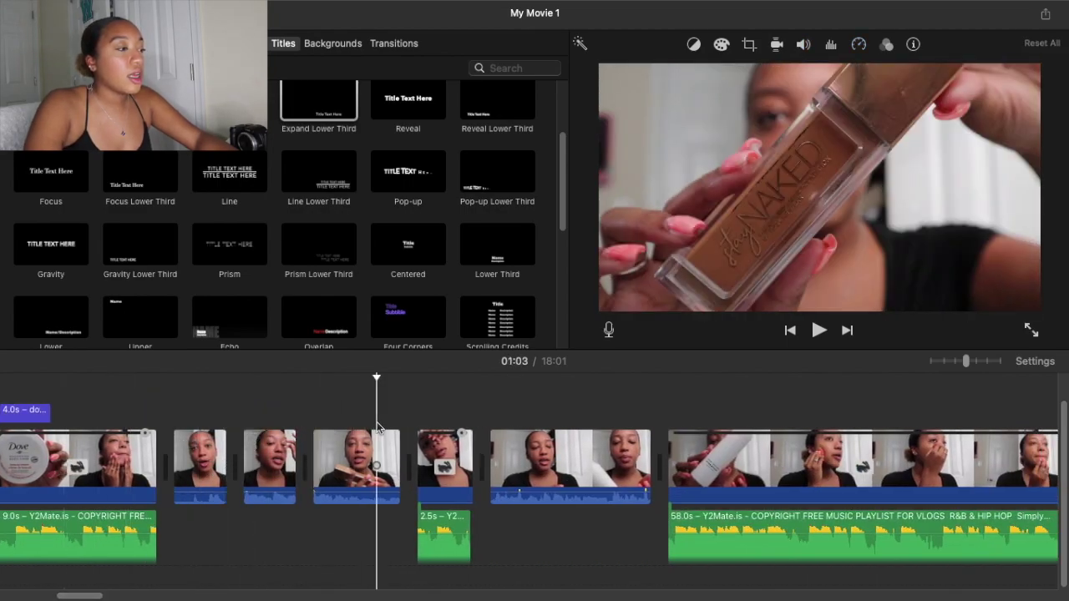
{"action": "left_click_drag", "start_coordinate": [339, 114], "coordinate": [387, 411]}
{"action": "left_click_drag", "start_coordinate": [958, 274], "coordinate": [865, 274]}
{"action": "type", "text": "n"}
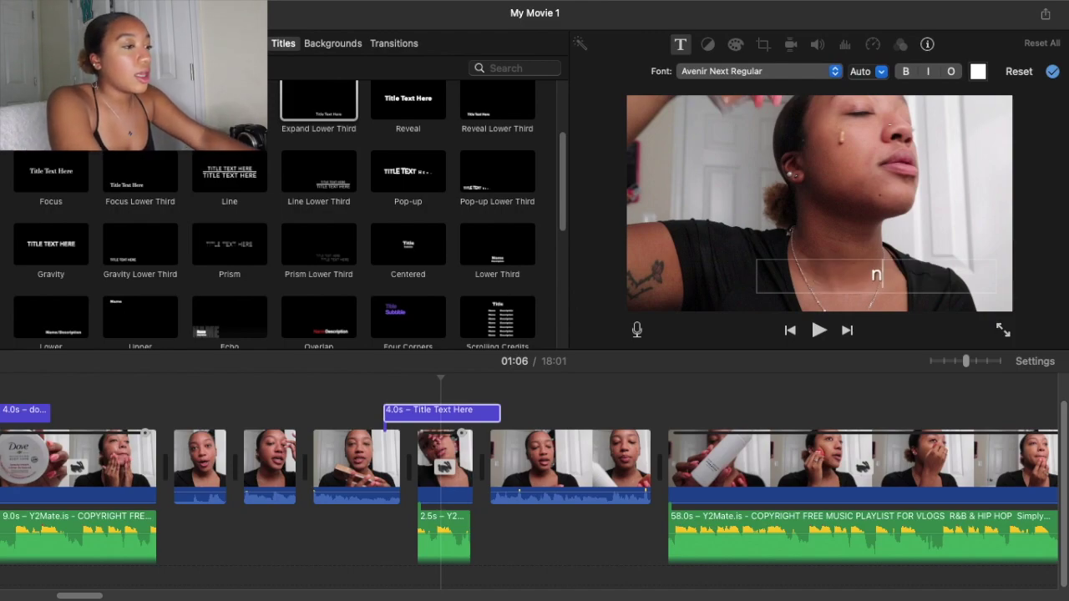
{"action": "type", "text": "ak fou"}
{"action": "key", "text": "BackSpace"}
{"action": "key", "text": "BackSpace"}
{"action": "key", "text": "BackSpace"}
{"action": "key", "text": "BackSpace"}
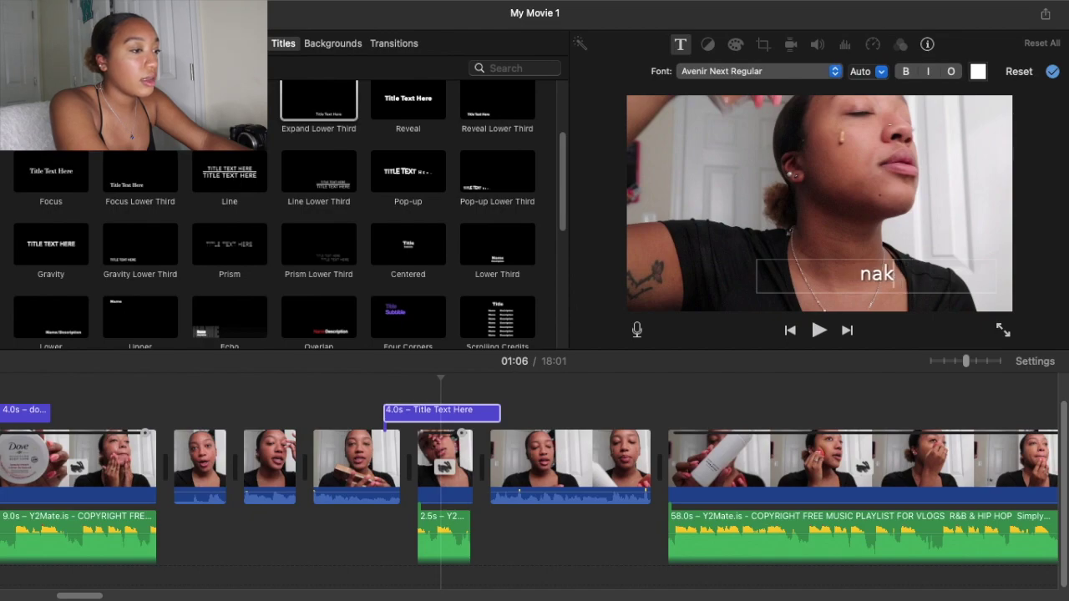
{"action": "type", "text": "stay naked fo"}
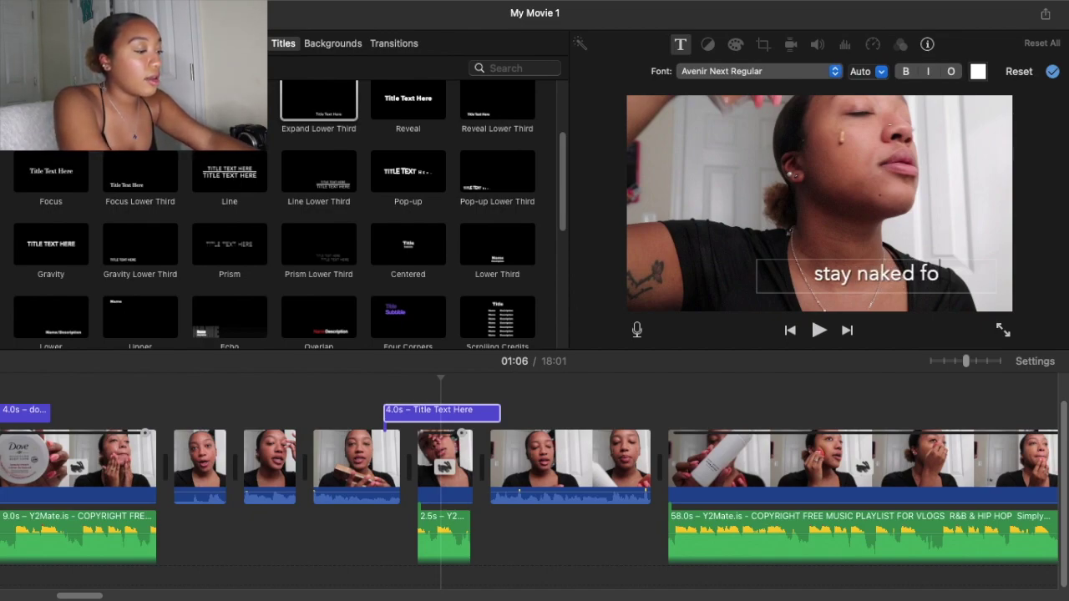
{"action": "type", "text": "undat"}
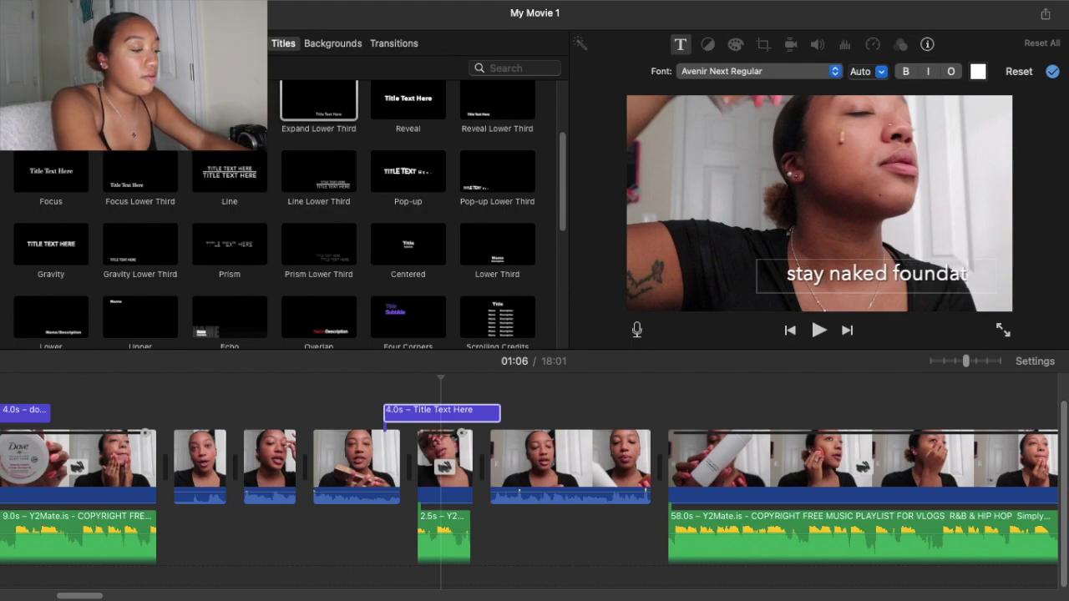
{"action": "type", "text": "ion"}
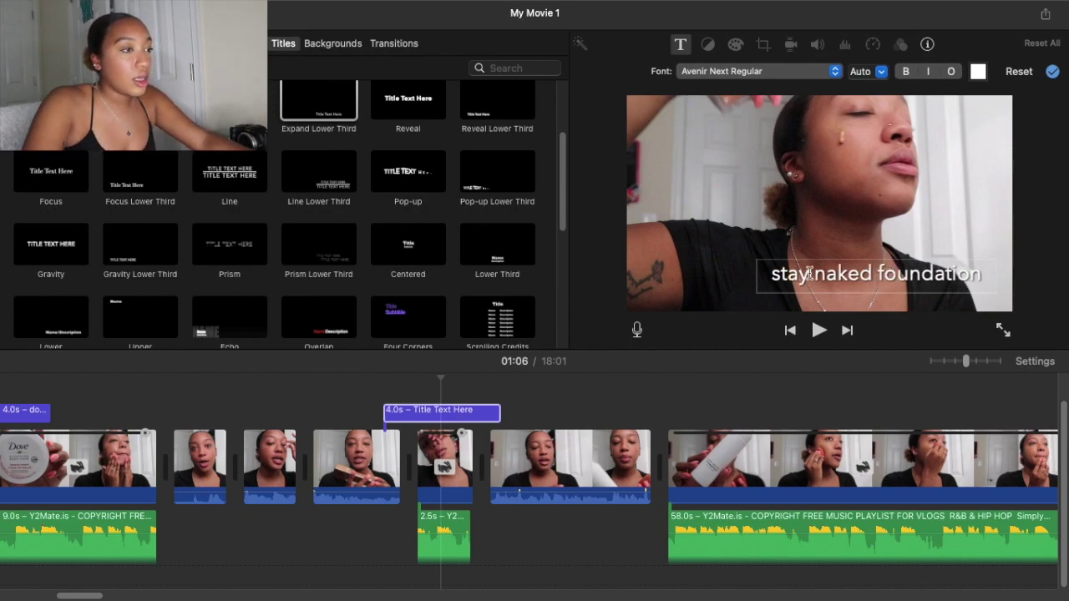
Match the font of the "stay naked foundation" title to the Baskerville of the moisturizer title.
{"action": "double_click", "coordinate": [29, 418]}
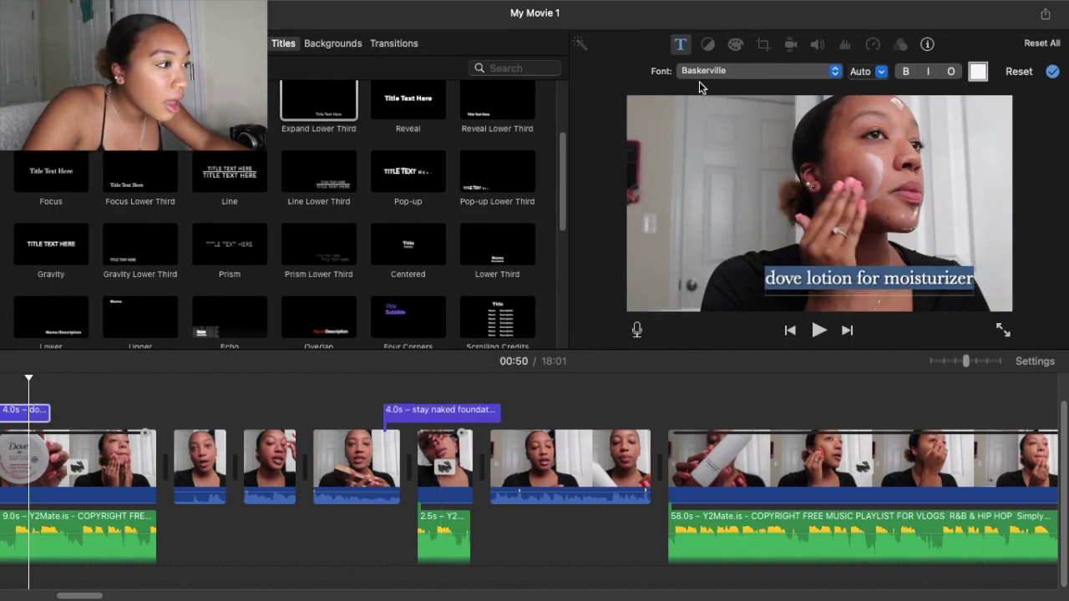
{"action": "double_click", "coordinate": [477, 411]}
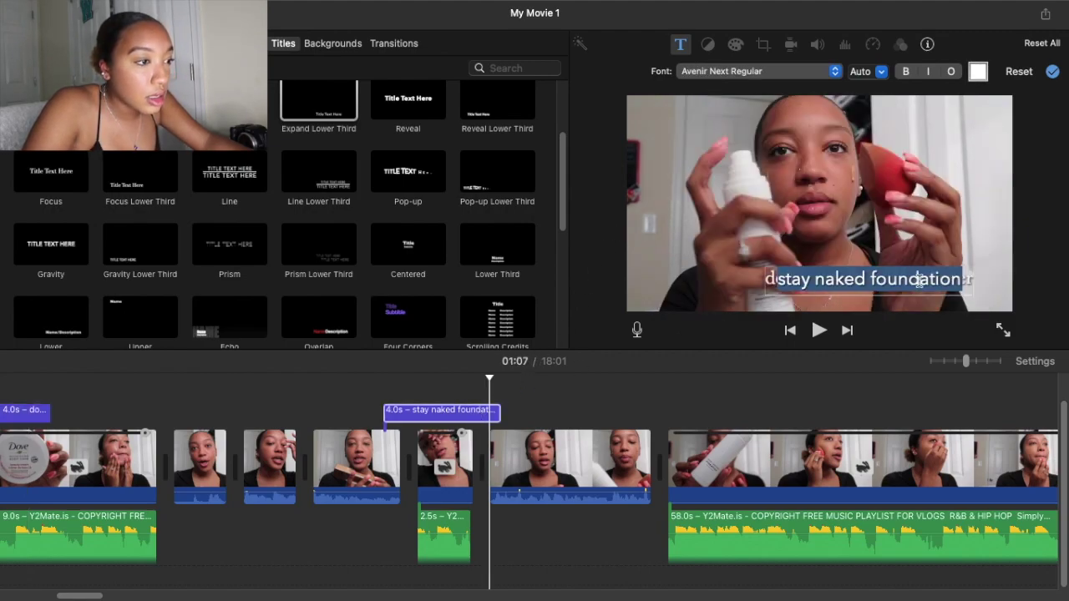
{"action": "left_click_drag", "start_coordinate": [966, 279], "coordinate": [767, 278]}
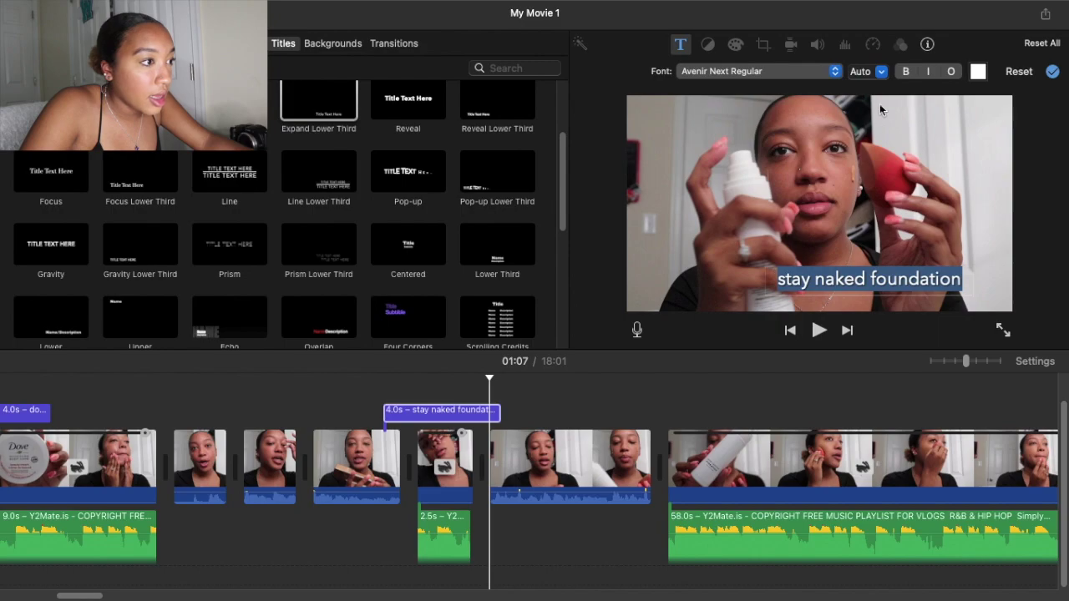
Play the movie from just before the foundation title through the following talking clip to check that section.
{"action": "left_click", "coordinate": [372, 392]}
{"action": "key", "text": "space"}
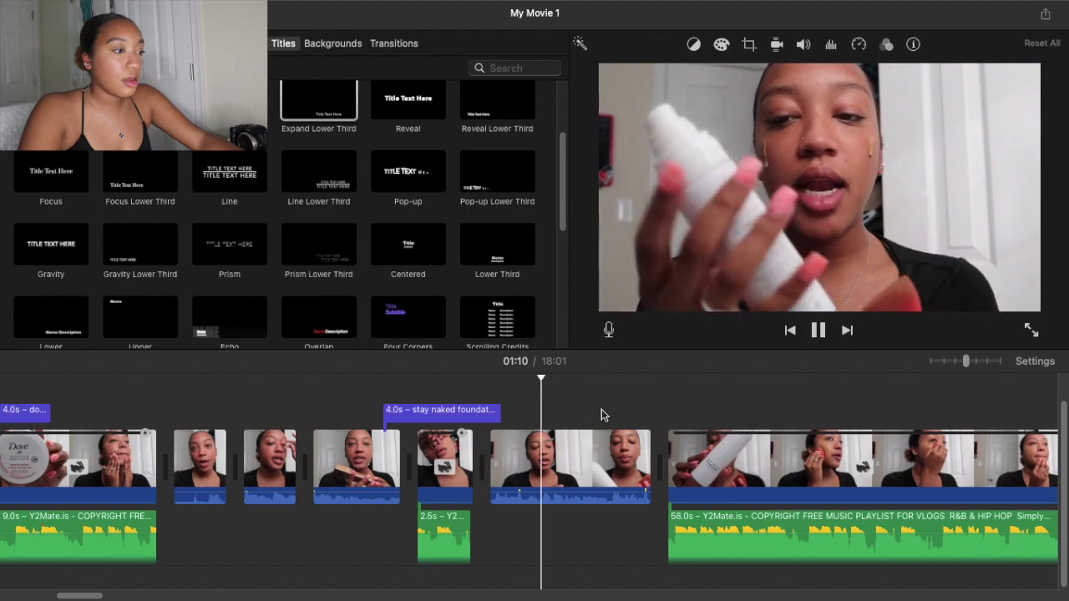
{"action": "left_click", "coordinate": [539, 417]}
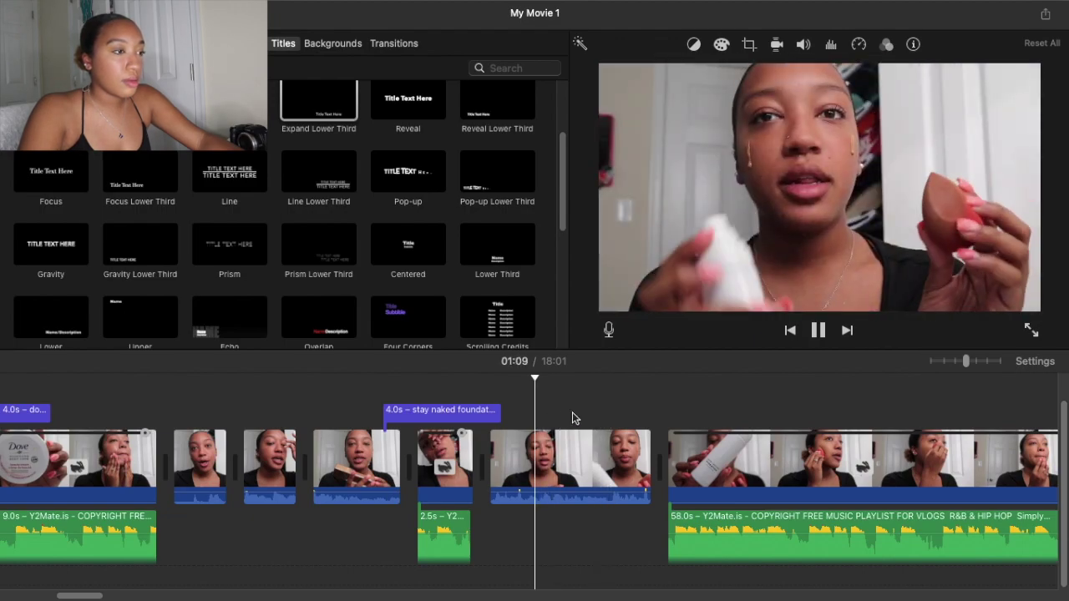
{"action": "key", "text": "space"}
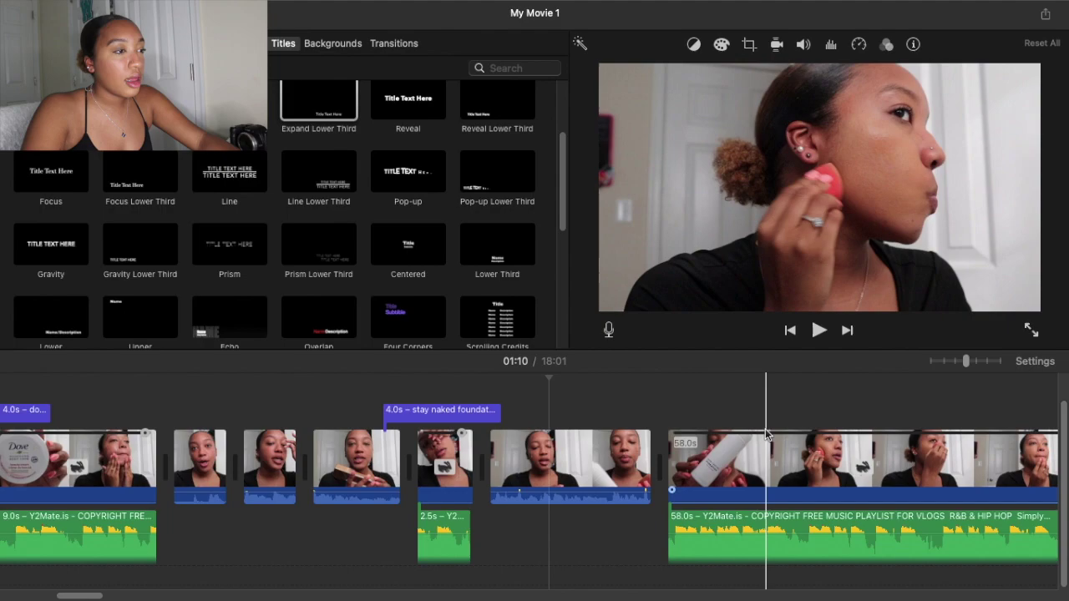
Move the 9.7-minute music clip later and cut away the long clip's footage before the concealer is shown at 02:20.
{"action": "left_click_drag", "start_coordinate": [63, 595], "coordinate": [145, 598]}
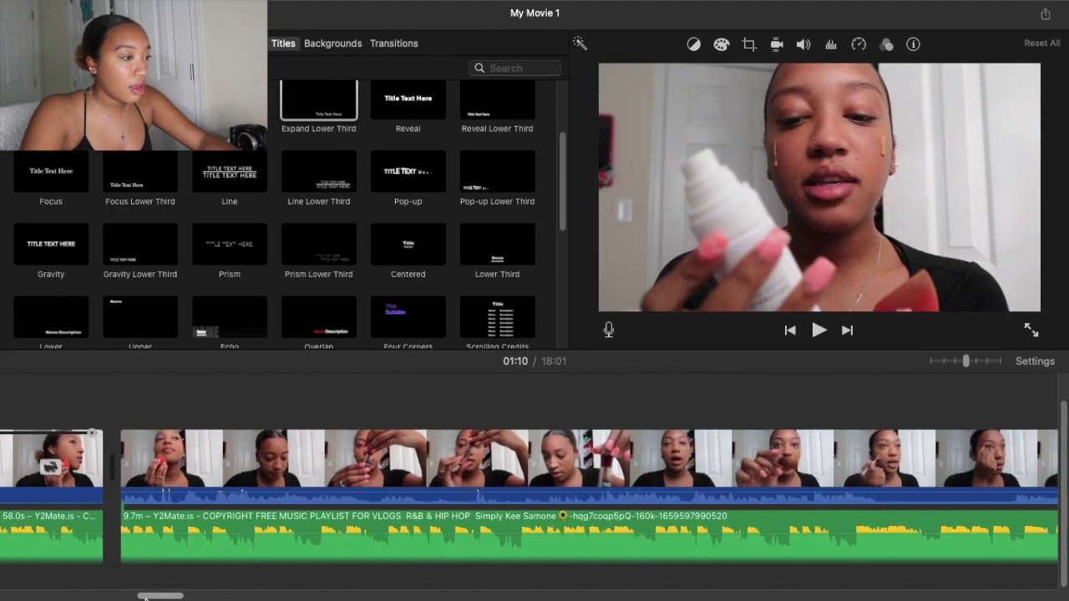
{"action": "left_click_drag", "start_coordinate": [209, 555], "coordinate": [808, 555]}
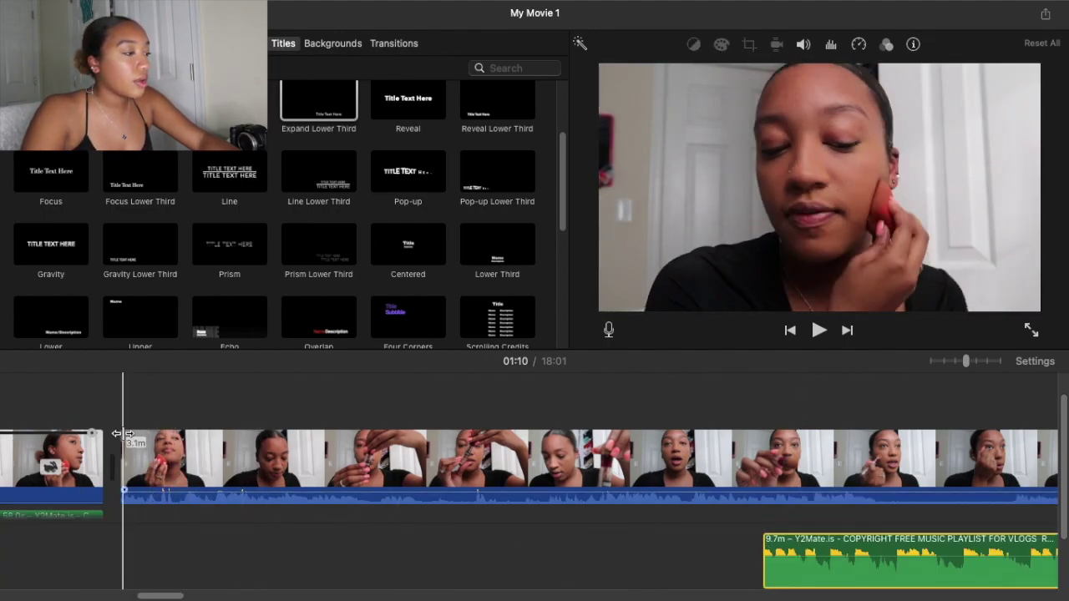
{"action": "left_click", "coordinate": [404, 441]}
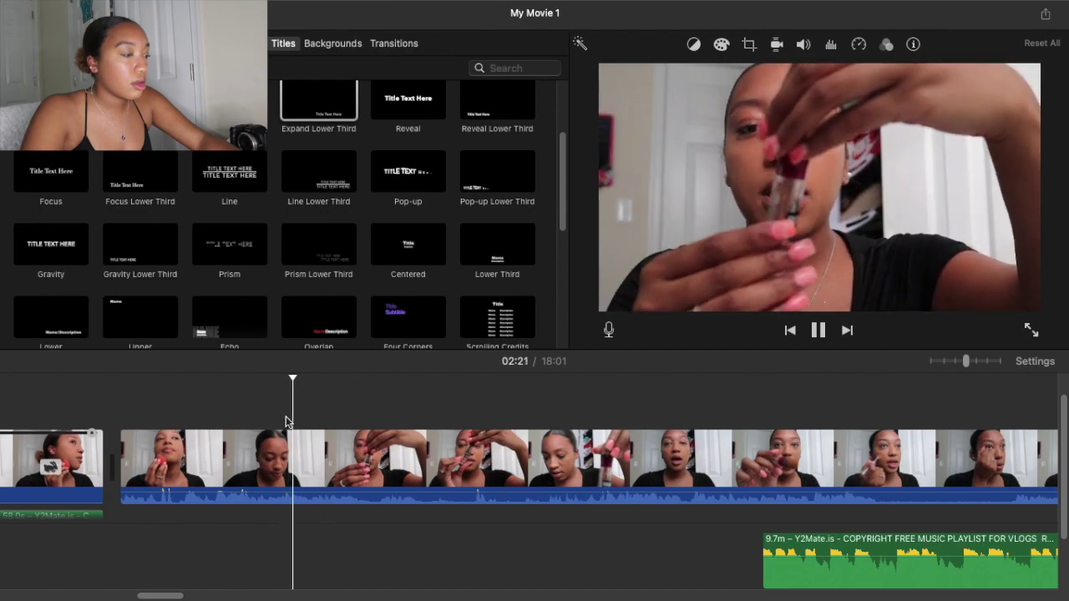
{"action": "left_click", "coordinate": [278, 422]}
{"action": "key", "text": "space"}
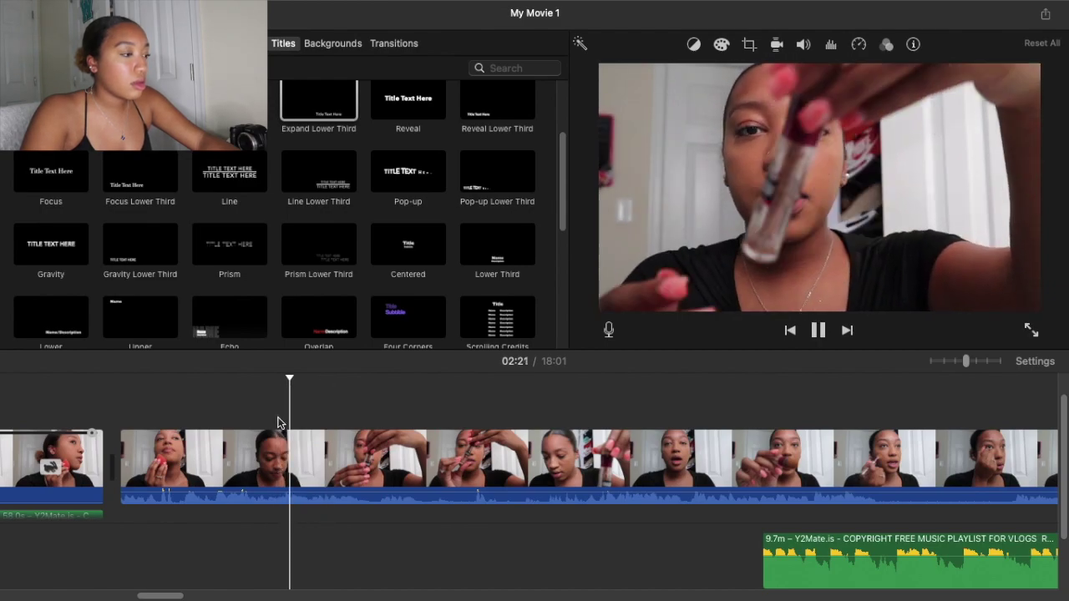
{"action": "left_click", "coordinate": [278, 422]}
{"action": "key", "text": "space"}
{"action": "key", "text": "space"}
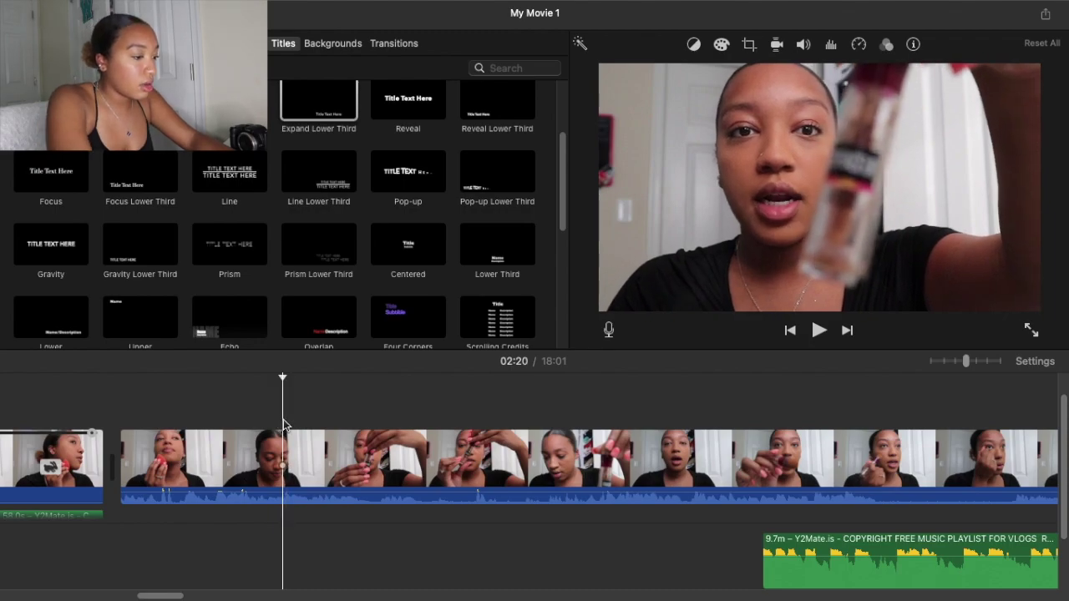
{"action": "key", "text": "super+b"}
{"action": "left_click", "coordinate": [259, 449]}
{"action": "key", "text": "Delete"}
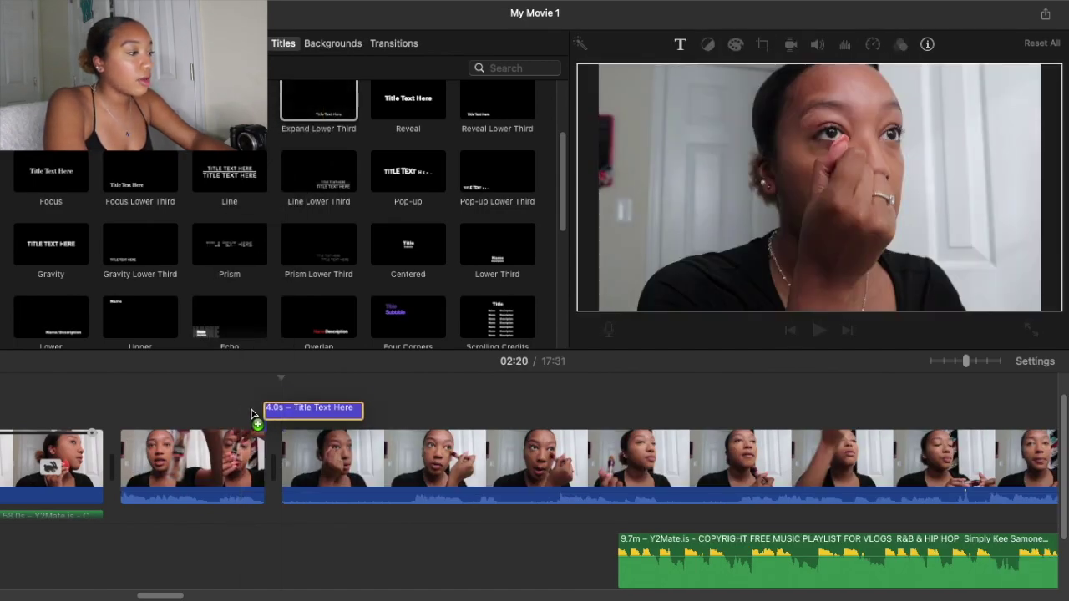
Add an Expand Lower Third title near the end of the concealer-showing clip, reading "instant age rewind concealer" in the matching serif font.
{"action": "left_click_drag", "start_coordinate": [251, 413], "coordinate": [251, 412]}
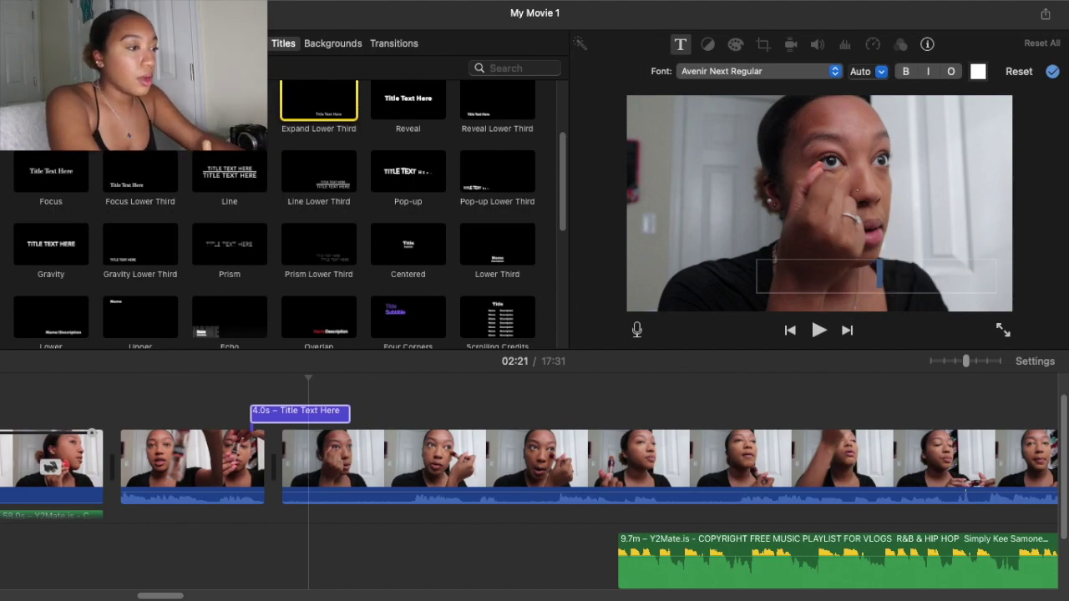
{"action": "left_click", "coordinate": [315, 392]}
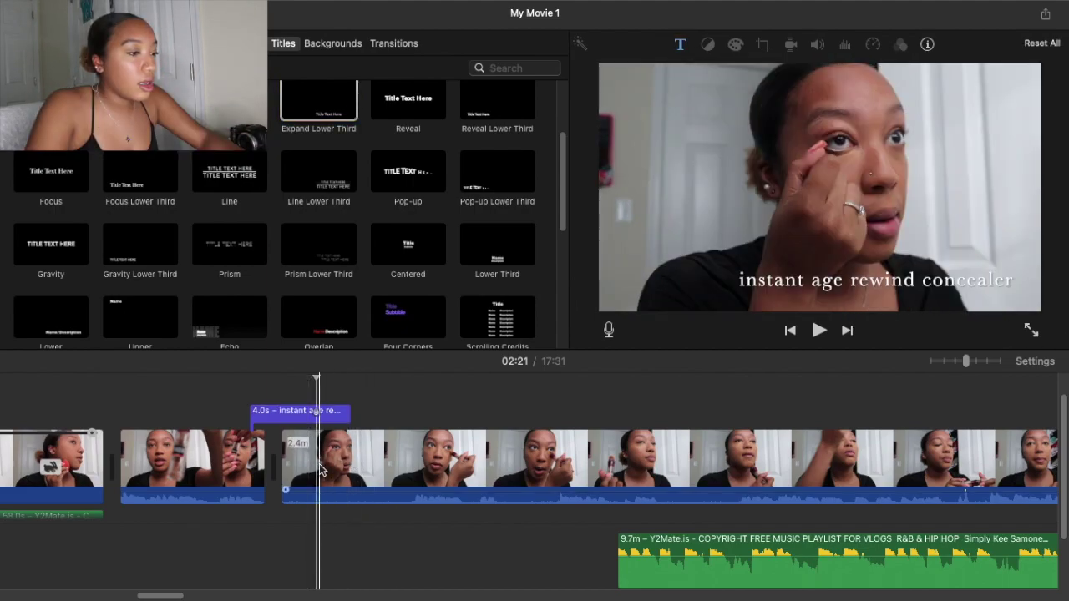
Speed up the concealer application clip to Fast 4x and lower its volume to 0%.
{"action": "left_click_drag", "start_coordinate": [179, 596], "coordinate": [198, 596]}
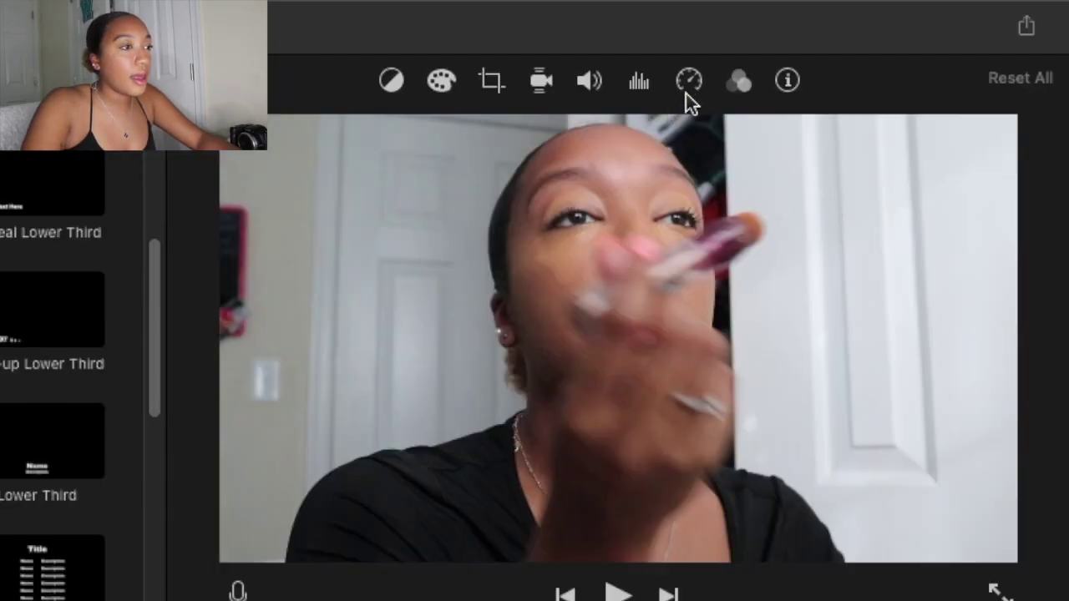
{"action": "left_click", "coordinate": [872, 43]}
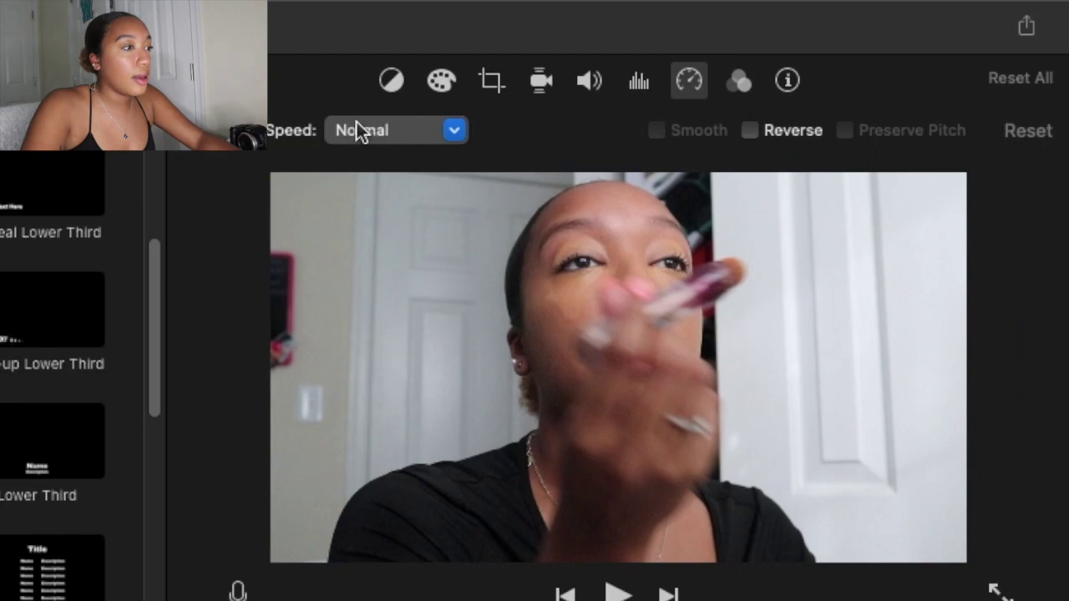
{"action": "left_click", "coordinate": [449, 134]}
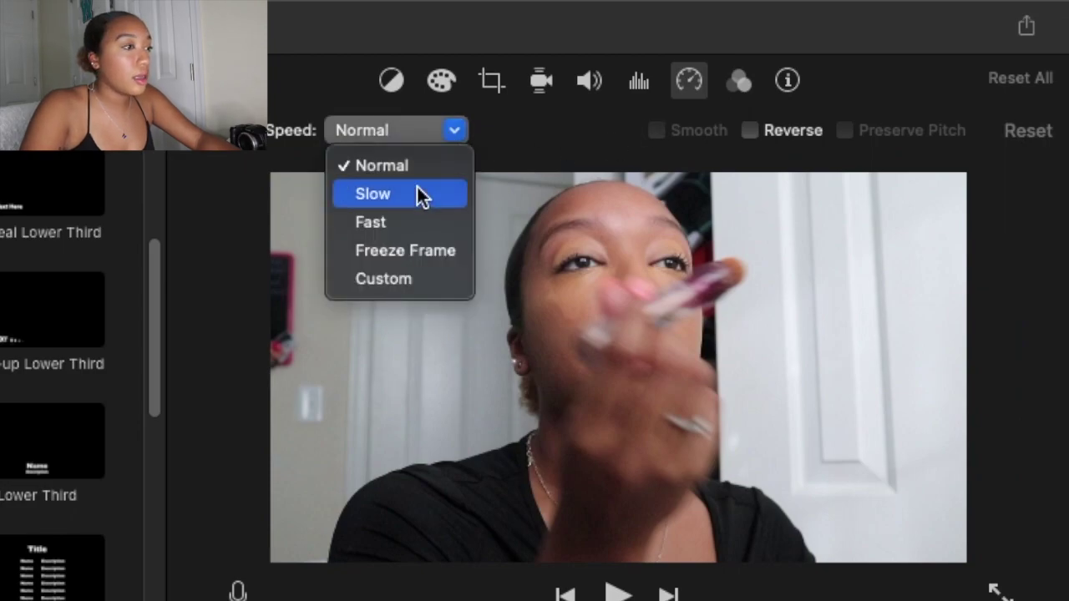
{"action": "left_click", "coordinate": [408, 222]}
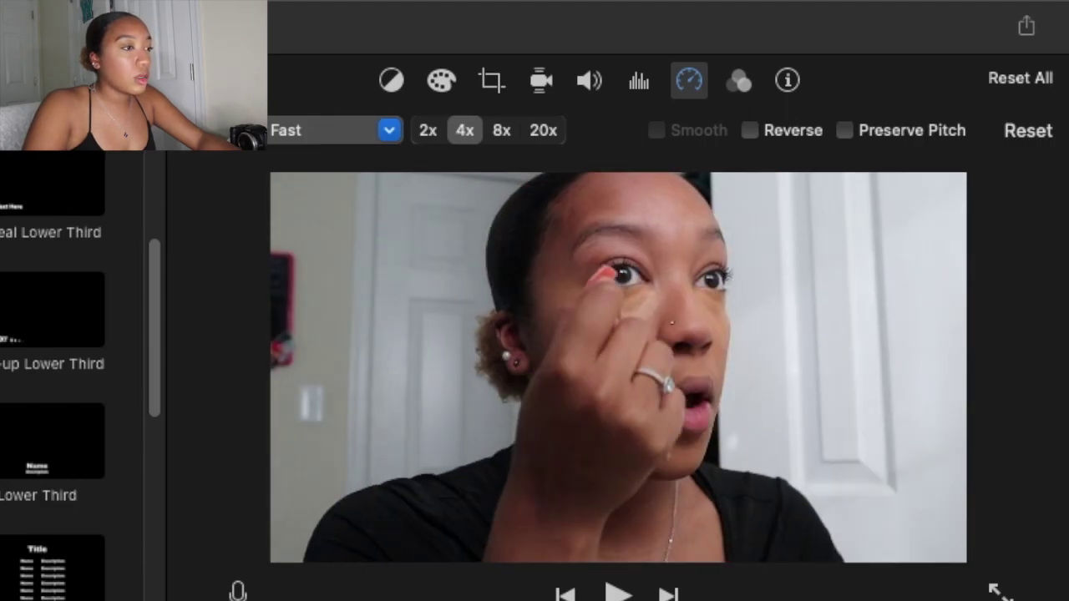
{"action": "left_click", "coordinate": [587, 84]}
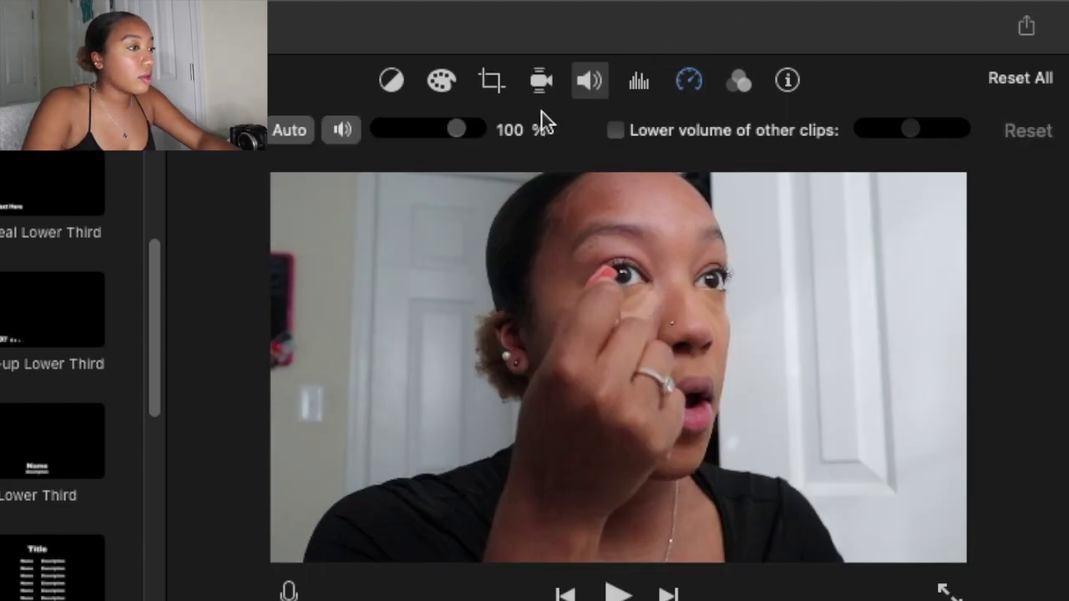
{"action": "left_click_drag", "start_coordinate": [465, 131], "coordinate": [361, 138]}
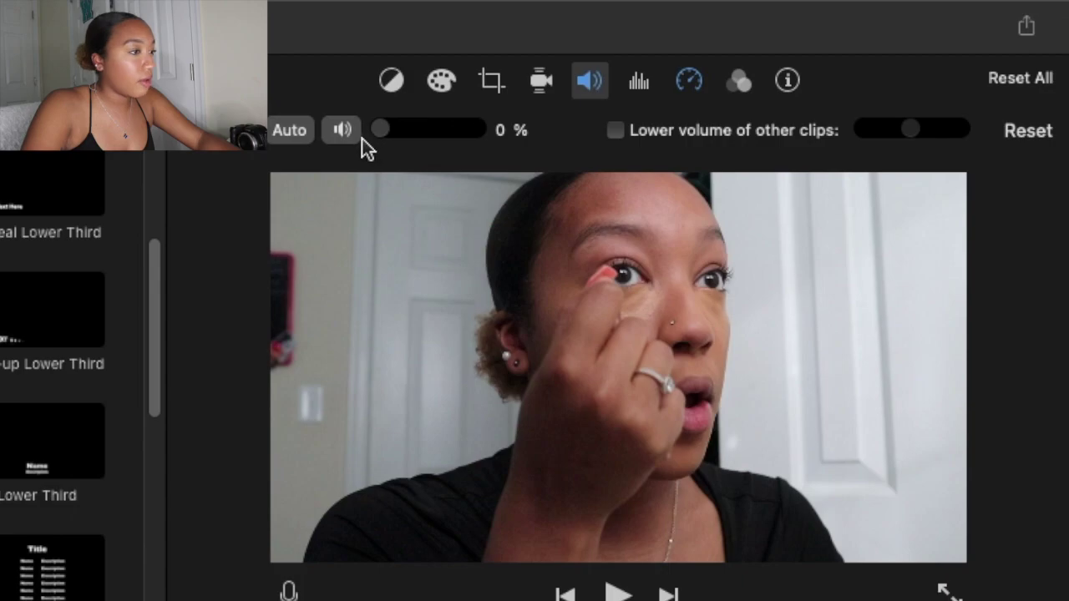
Move the 9.7-minute music clip back to start under the sped-up concealer clip and split it at that clip's end, 02:35.
{"action": "left_click_drag", "start_coordinate": [752, 530], "coordinate": [527, 526]}
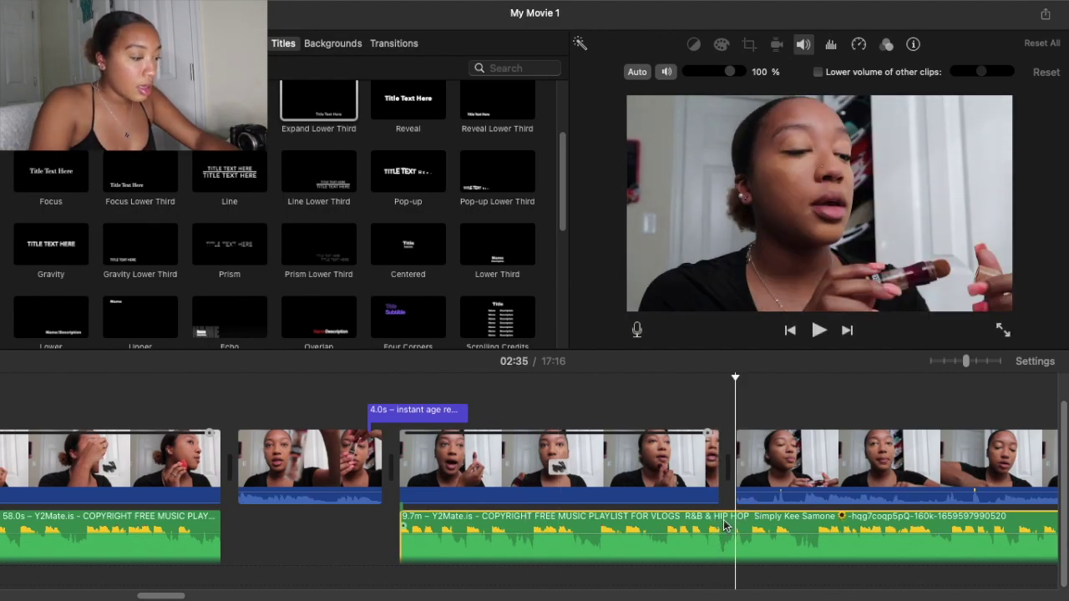
{"action": "key", "text": "super+b"}
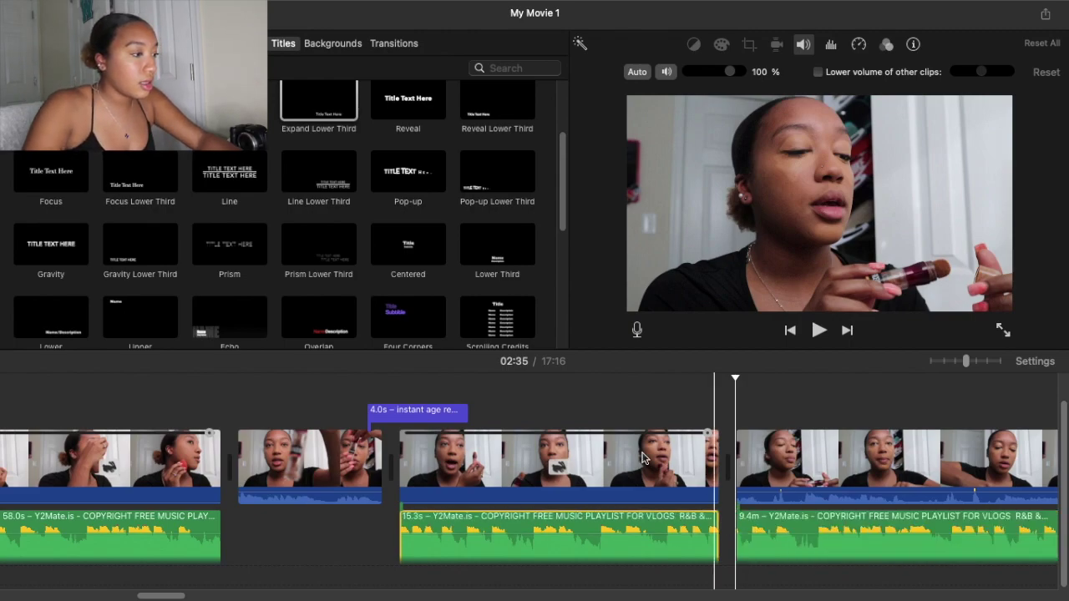
Play the movie from 02:18 to check the concealer title and the sped-up clip with its music.
{"action": "left_click", "coordinate": [356, 418]}
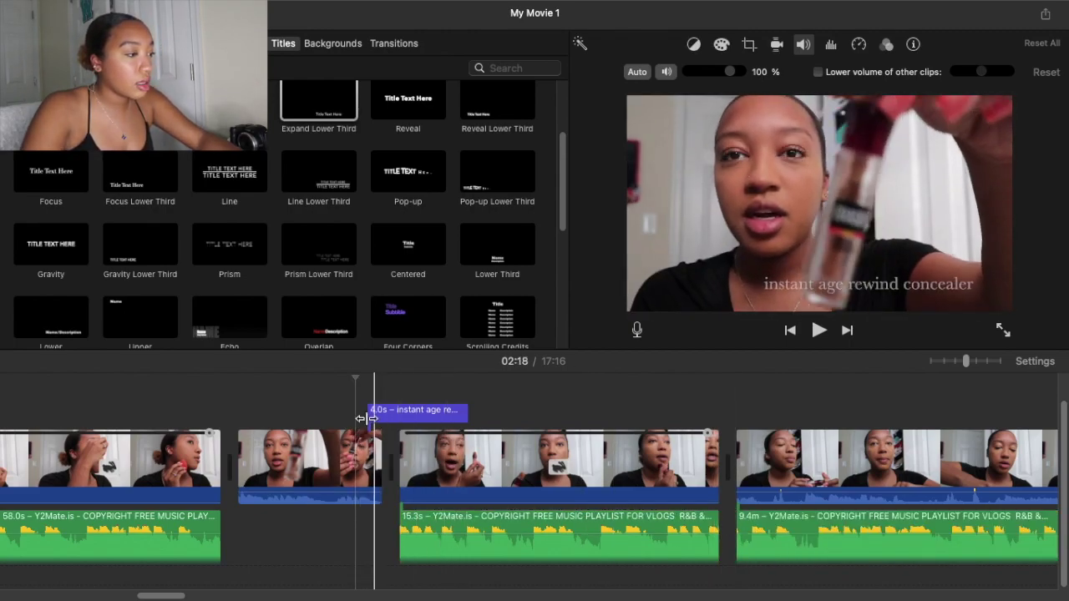
{"action": "key", "text": "space"}
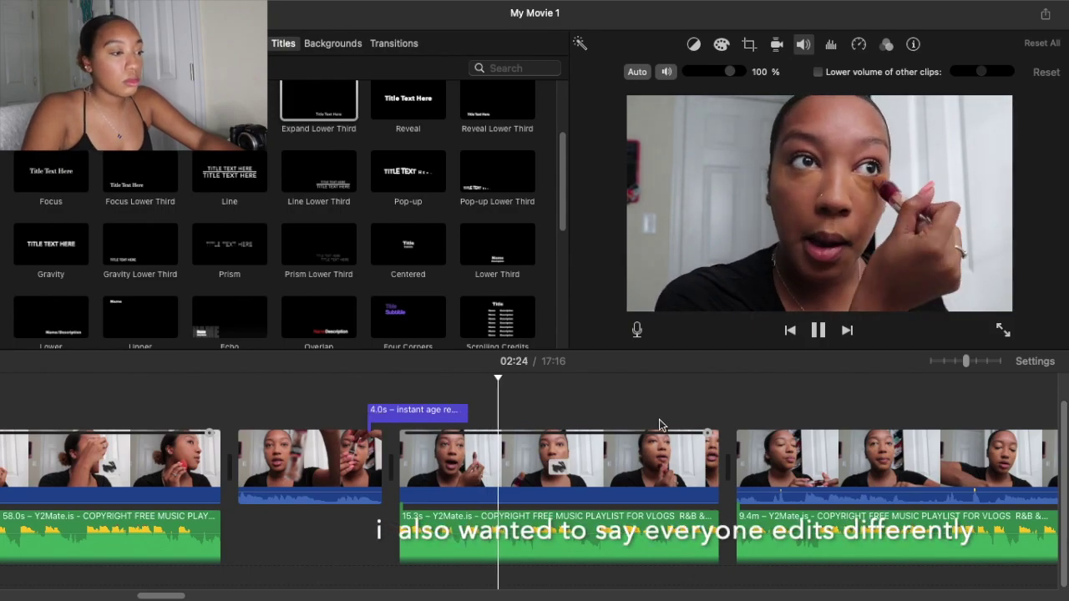
{"action": "left_click", "coordinate": [715, 410]}
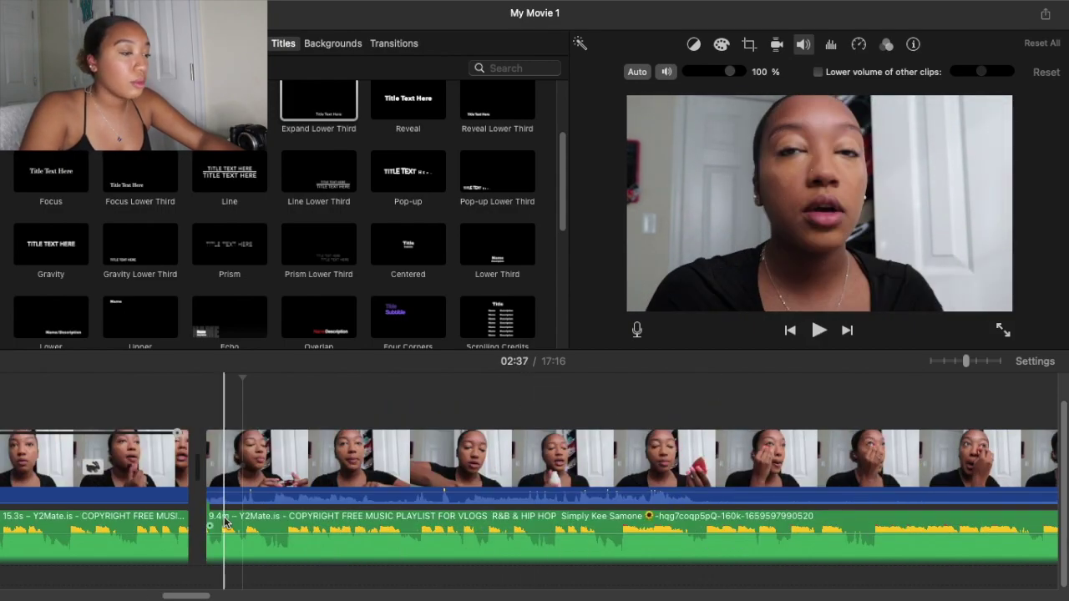
Move the 9.4-minute music clip later and isolate the concealer blending footage by splitting the video at 02:39 and 03:57.
{"action": "left_click_drag", "start_coordinate": [226, 523], "coordinate": [873, 523]}
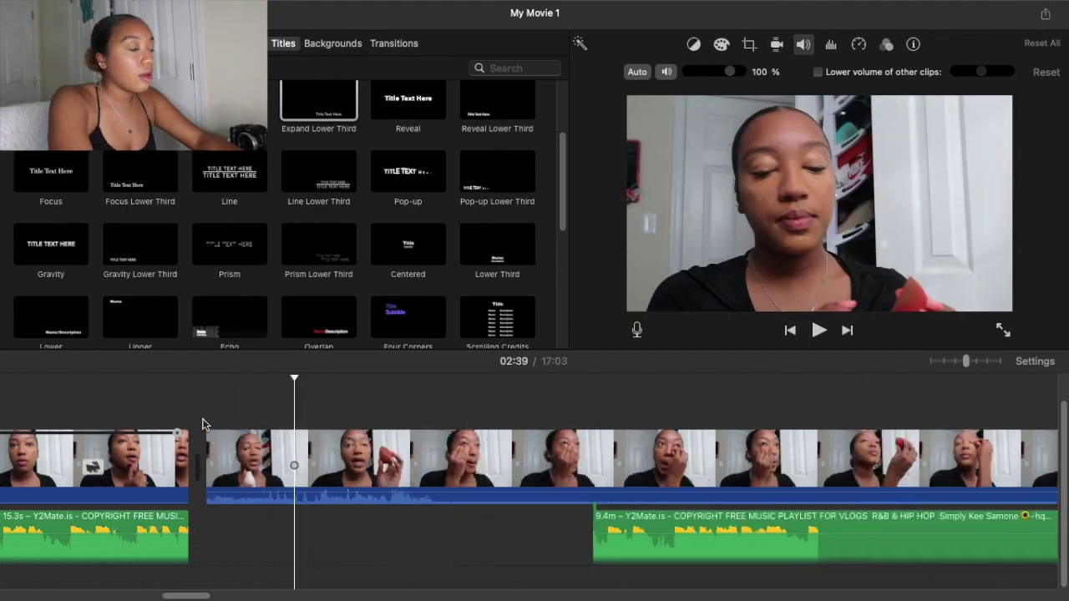
{"action": "key", "text": "super+b"}
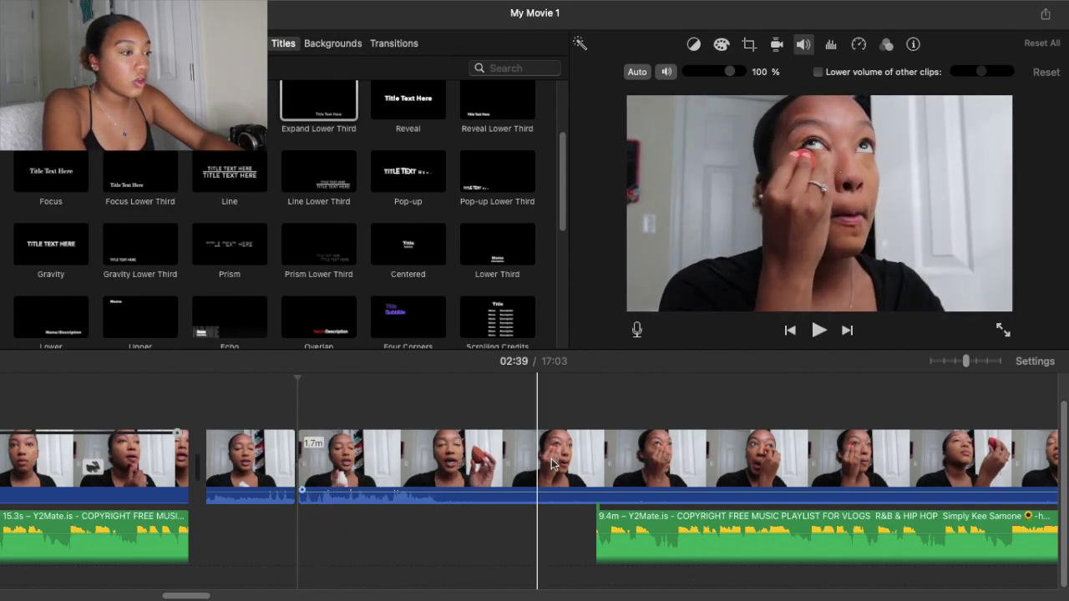
{"action": "scroll", "coordinate": [705, 440], "scroll_direction": "right", "scroll_amount": 10}
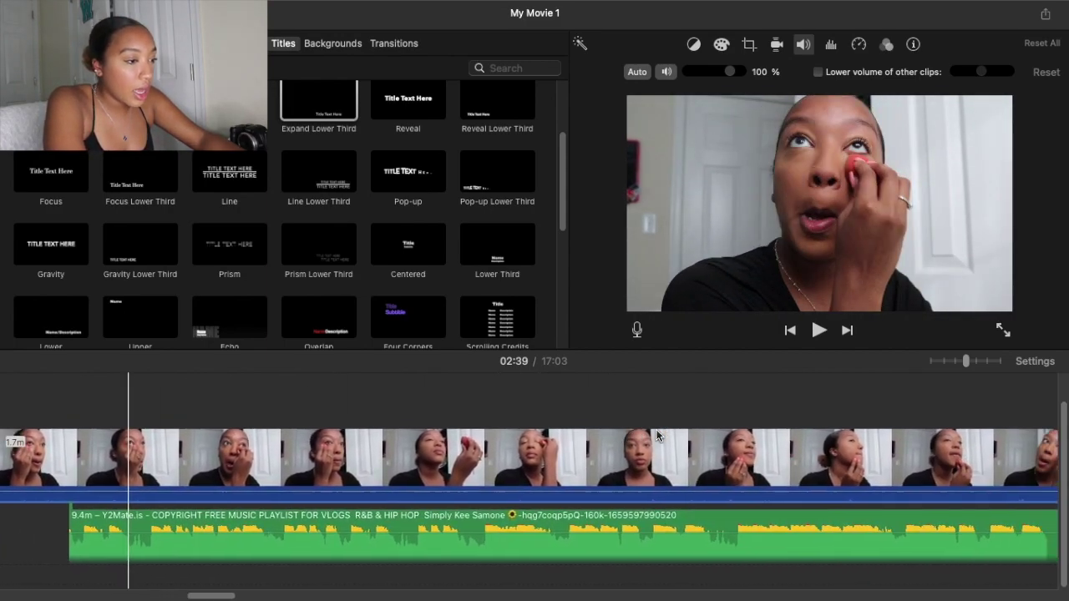
{"action": "scroll", "coordinate": [657, 435], "scroll_direction": "right", "scroll_amount": 5}
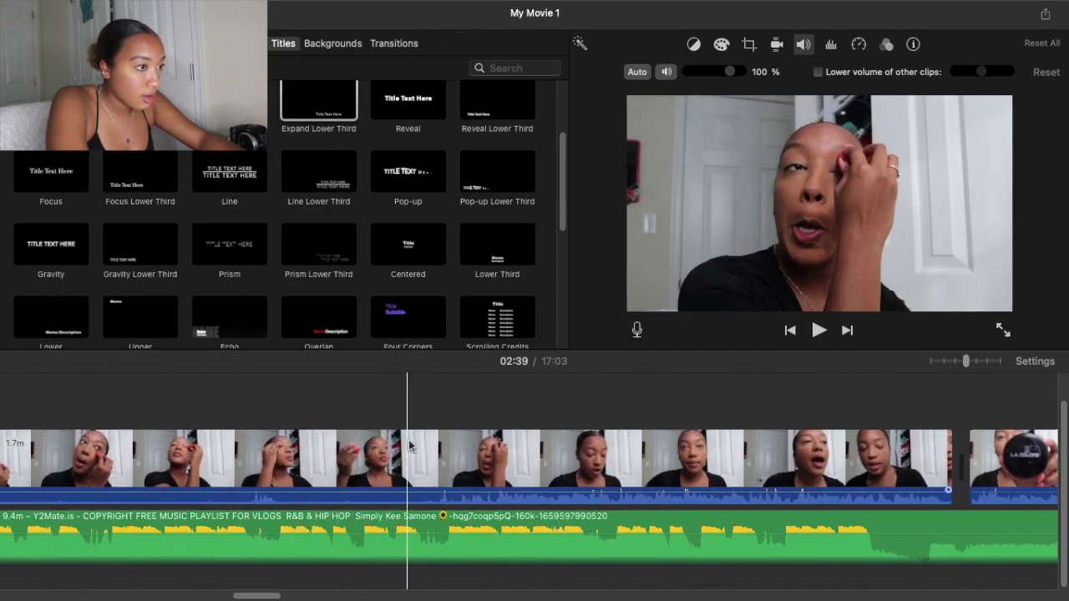
{"action": "left_click", "coordinate": [441, 443]}
{"action": "key", "text": "super+b"}
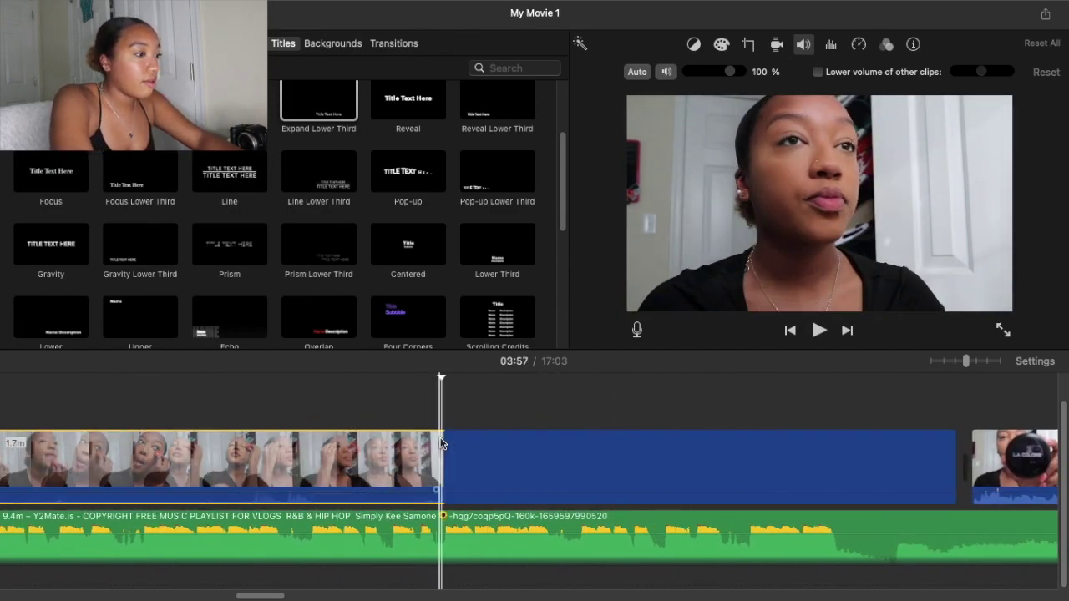
Set the concealer blending clip's speed to Fast 4x and lower its volume to 0%.
{"action": "left_click", "coordinate": [381, 467]}
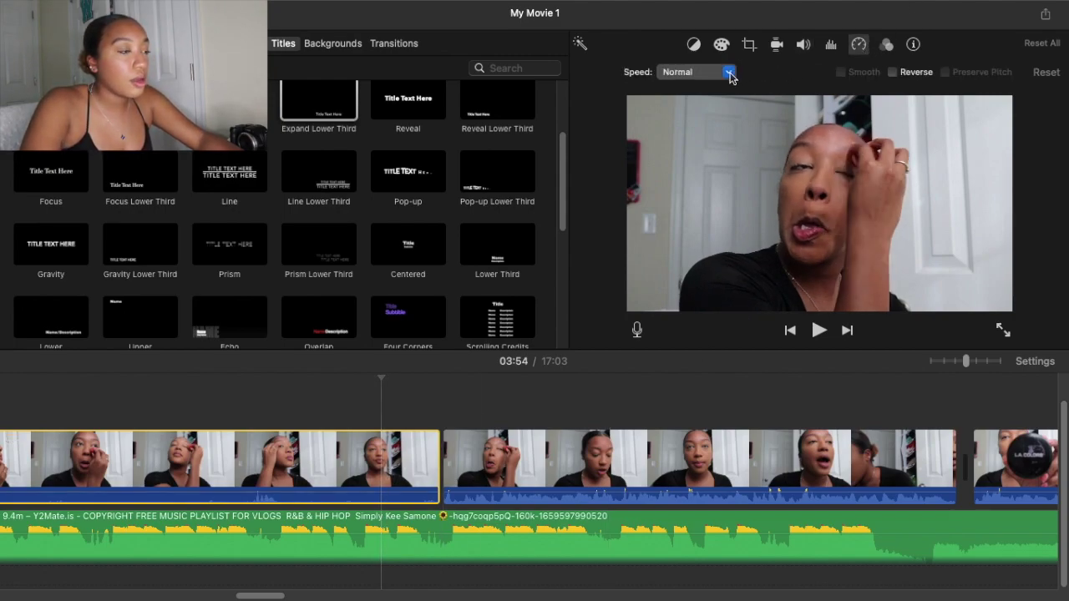
{"action": "left_click", "coordinate": [729, 73]}
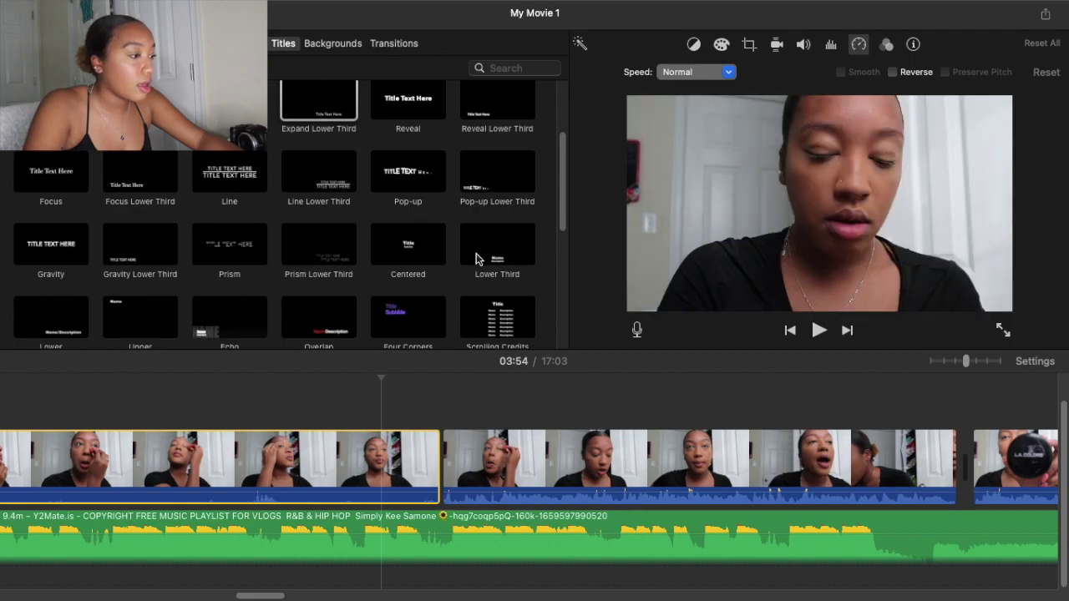
{"action": "left_click", "coordinate": [717, 125]}
{"action": "scroll", "coordinate": [219, 598], "scroll_direction": "left", "scroll_amount": 3}
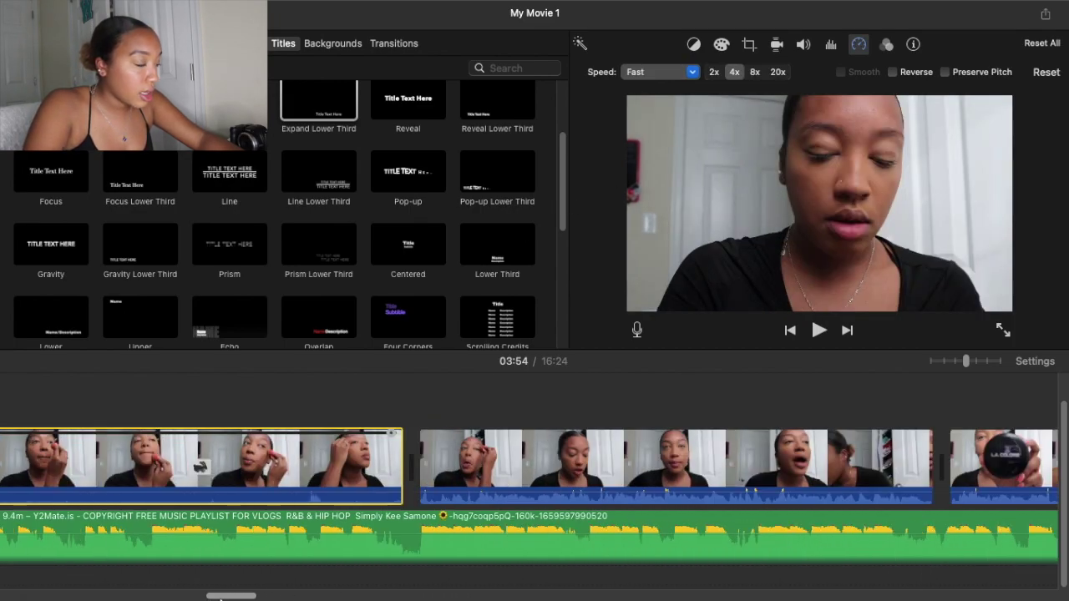
{"action": "scroll", "coordinate": [255, 596], "scroll_direction": "left", "scroll_amount": 5}
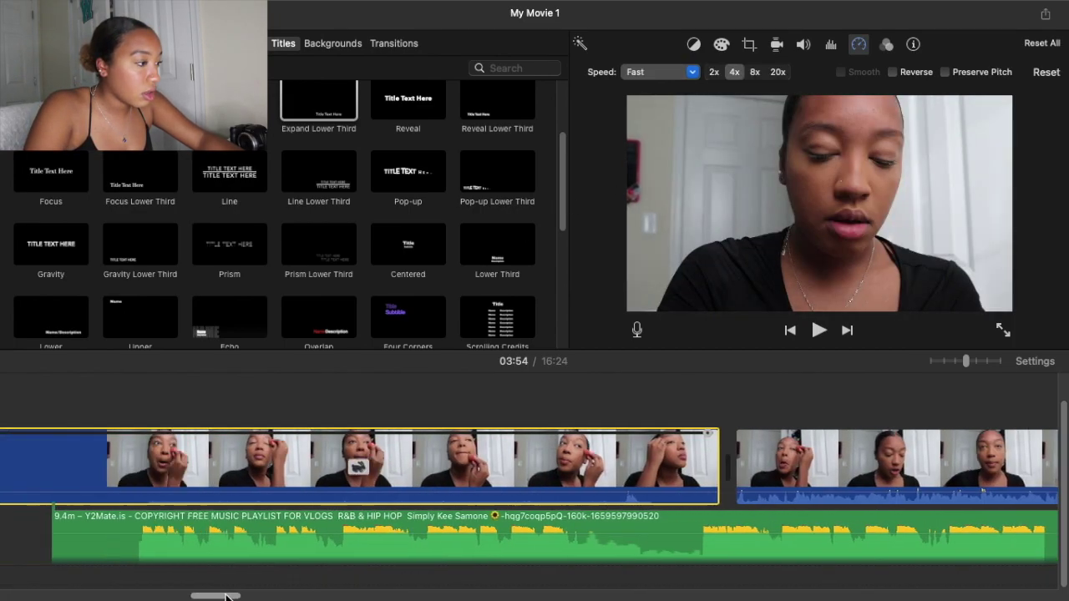
{"action": "left_click", "coordinate": [656, 443]}
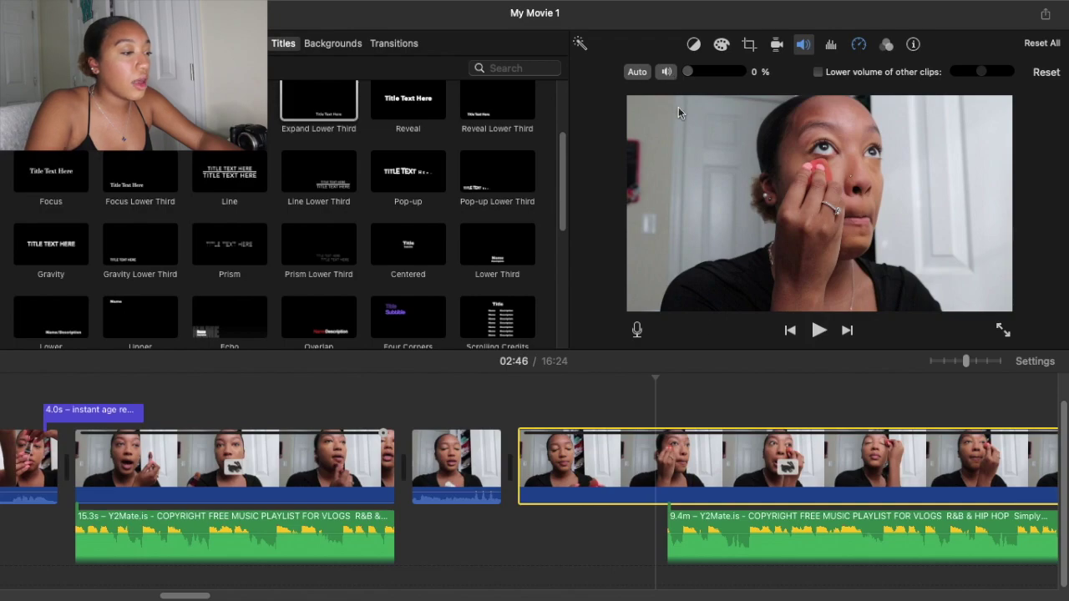
Move the 9.4-minute music clip back to start under the sped-up blending clip and split it at 03:18.
{"action": "left_click_drag", "start_coordinate": [729, 547], "coordinate": [568, 525]}
{"action": "left_click_drag", "start_coordinate": [200, 597], "coordinate": [244, 598]}
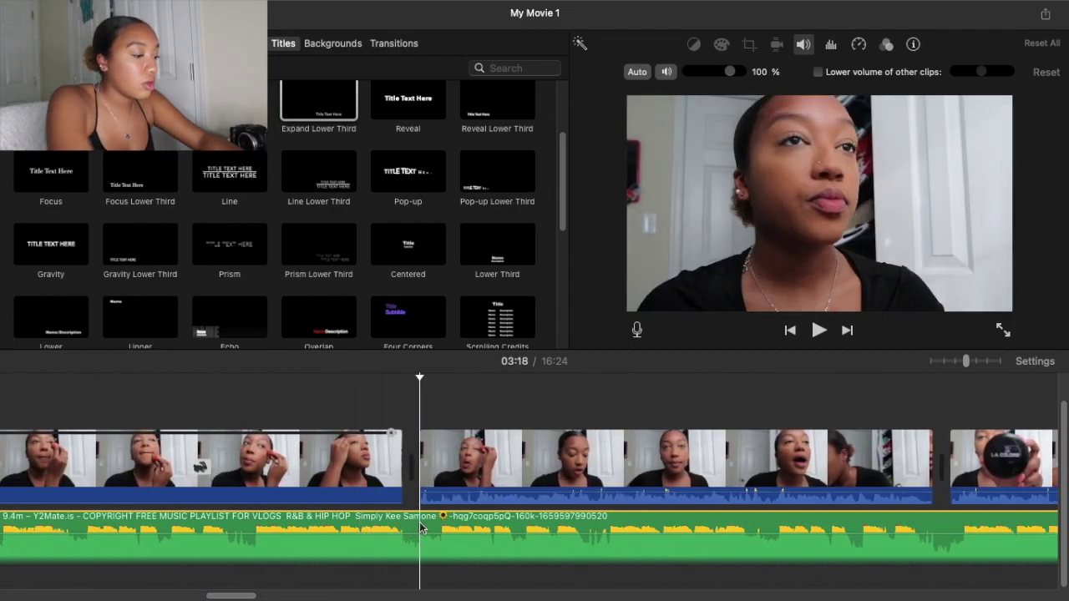
{"action": "key", "text": "super+b"}
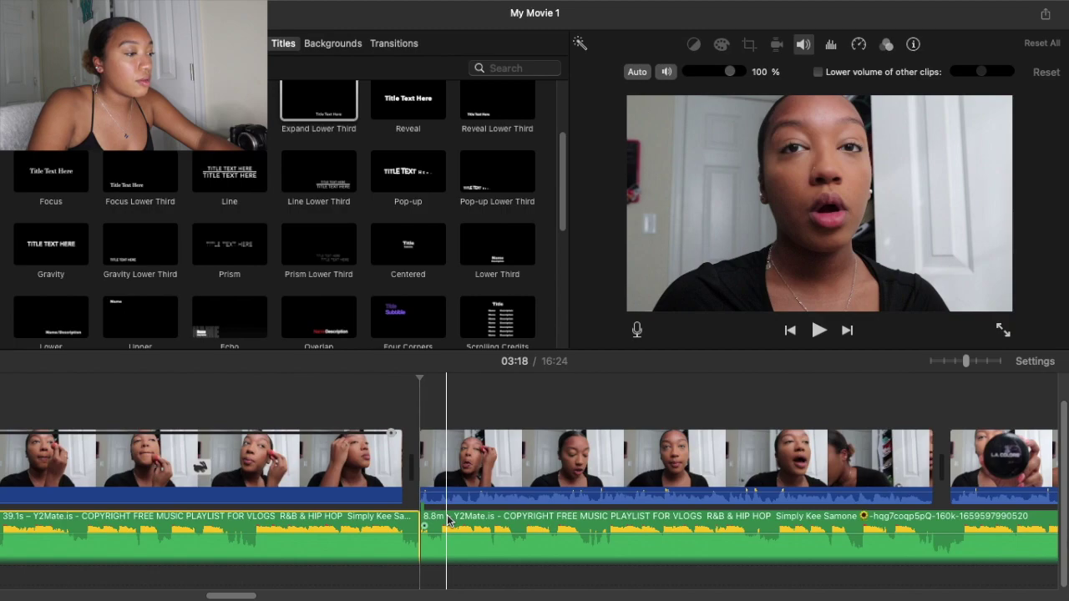
Move the remaining 8.8-minute music clip later and delete the 24.6-second video clip that follows the blending footage.
{"action": "left_click_drag", "start_coordinate": [448, 520], "coordinate": [660, 519]}
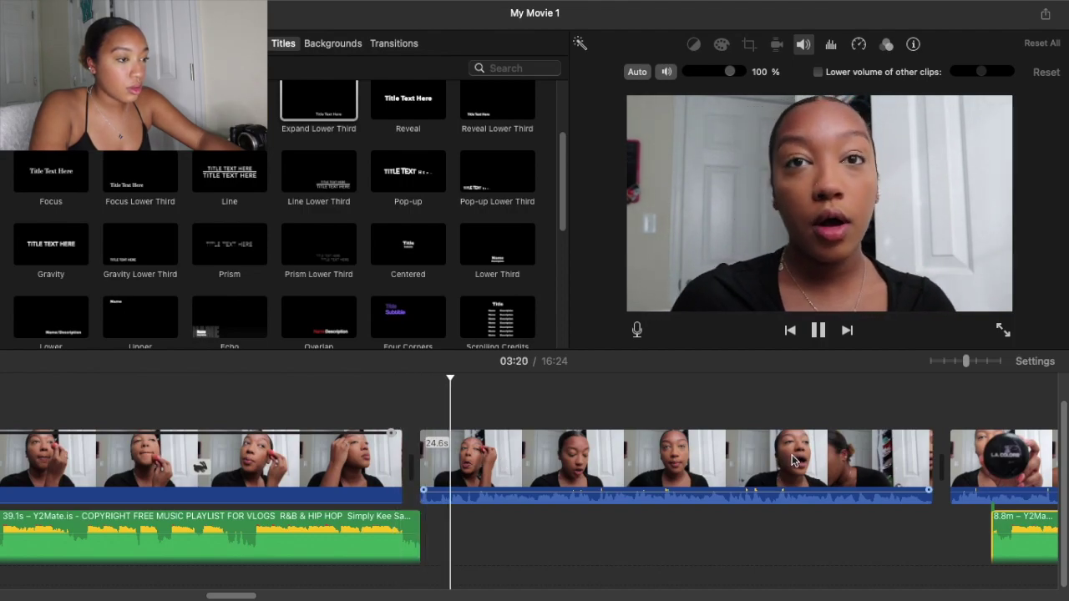
{"action": "left_click", "coordinate": [859, 452]}
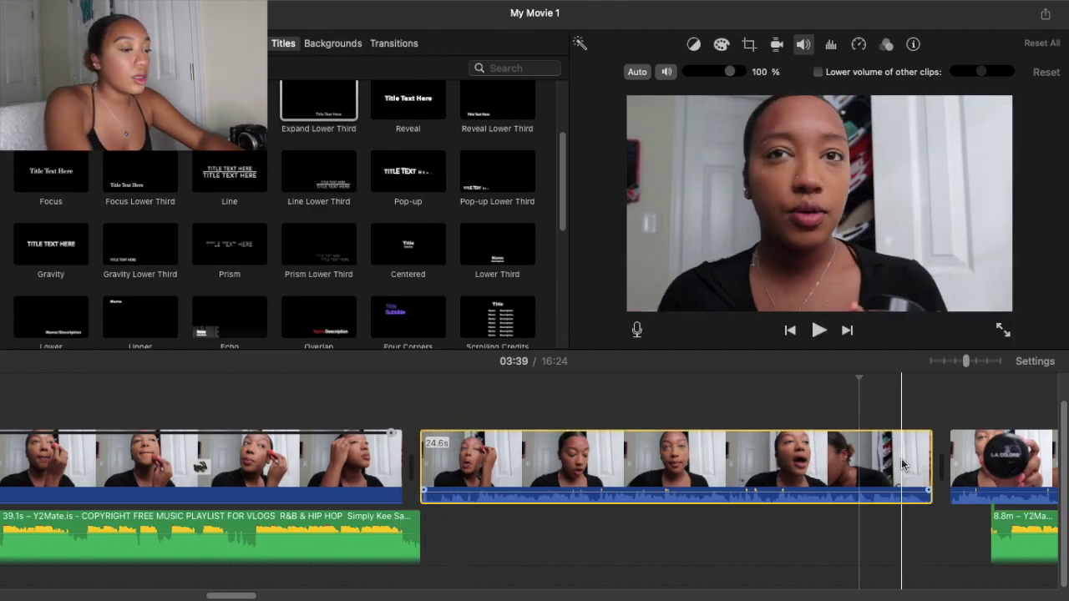
{"action": "key", "text": "Delete"}
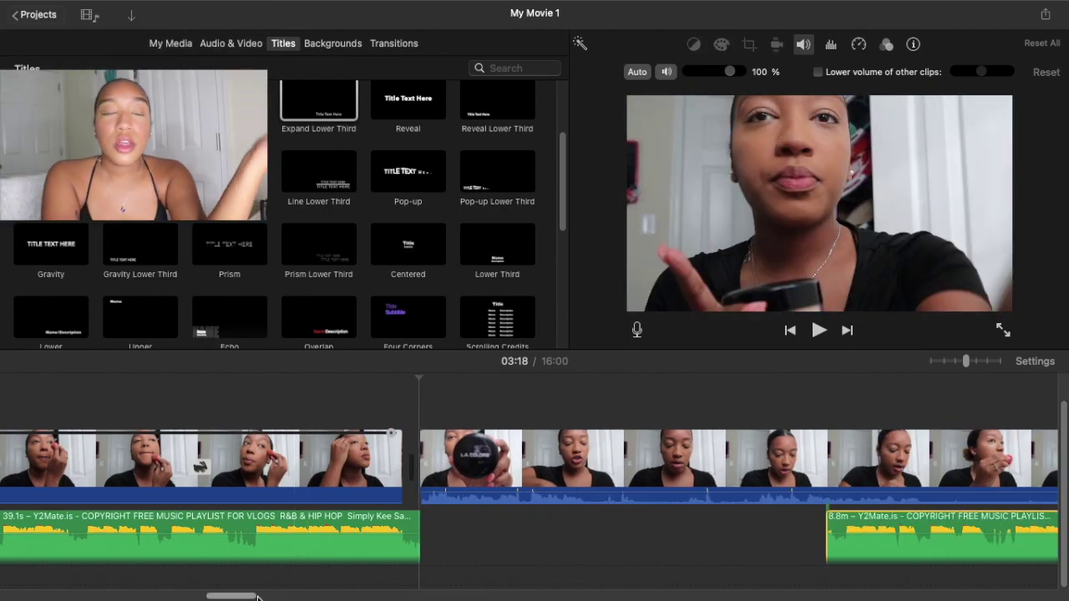
Return to the start of the movie and look through the available transitions.
{"action": "left_click_drag", "start_coordinate": [250, 596], "coordinate": [41, 597]}
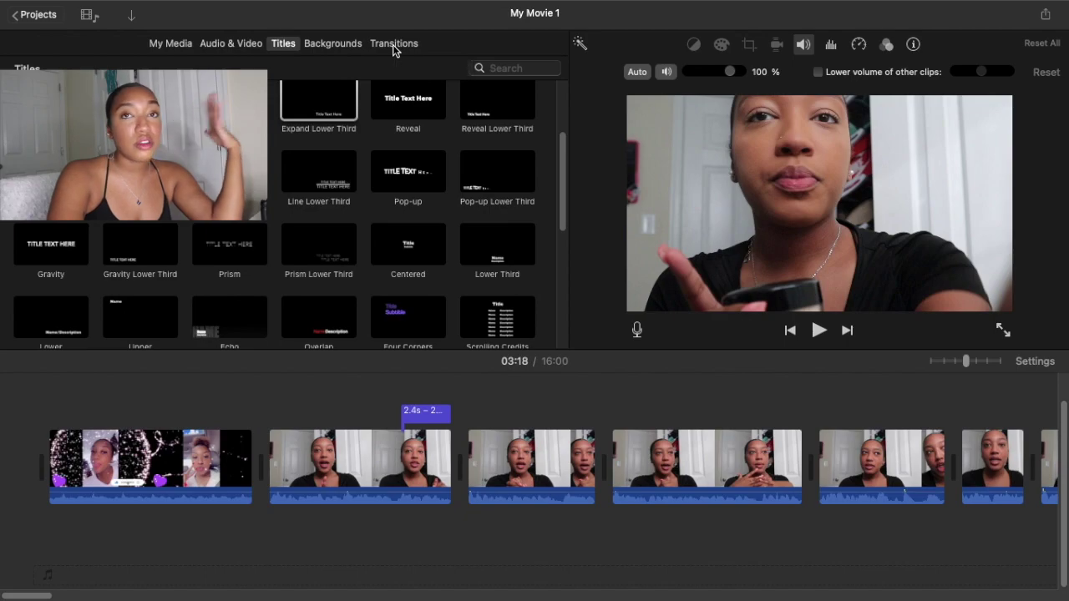
{"action": "left_click", "coordinate": [394, 44]}
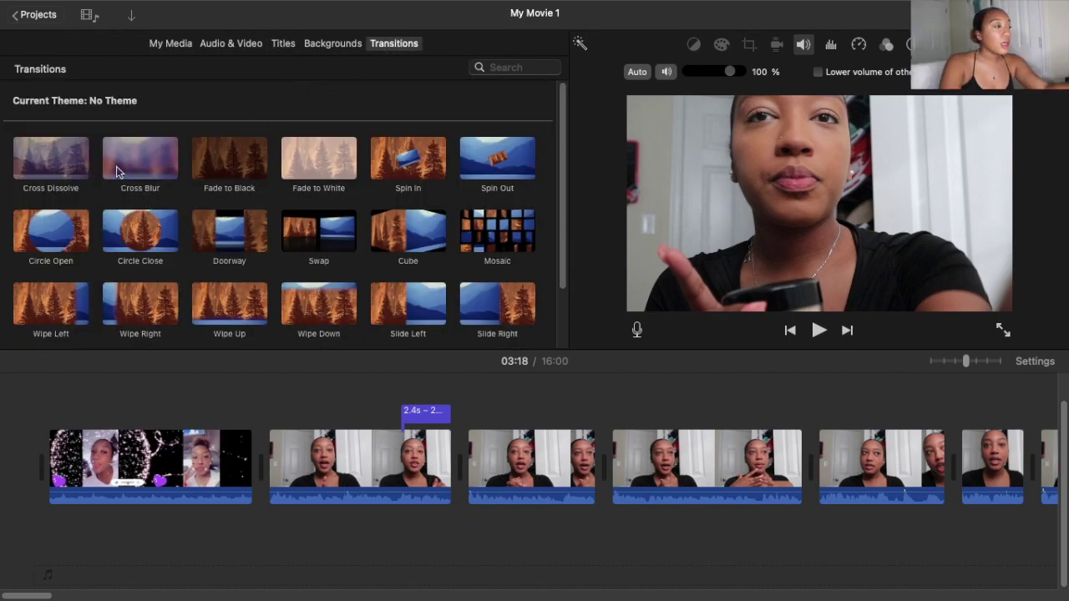
{"action": "scroll", "coordinate": [139, 240], "scroll_direction": "down", "scroll_amount": 2}
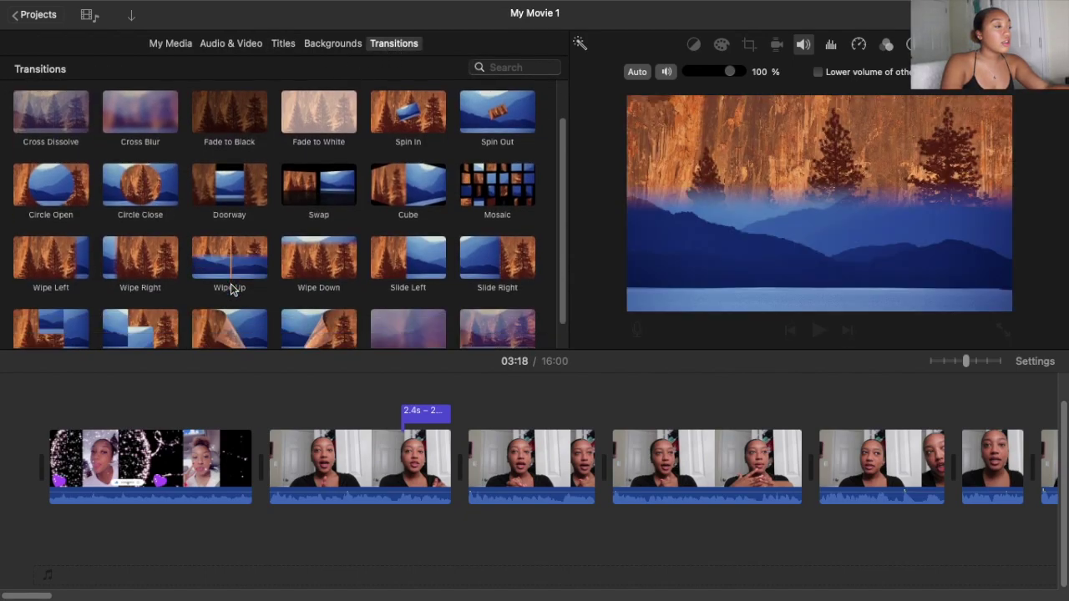
{"action": "scroll", "coordinate": [242, 275], "scroll_direction": "down", "scroll_amount": 1}
{"action": "scroll", "coordinate": [242, 272], "scroll_direction": "up", "scroll_amount": 3}
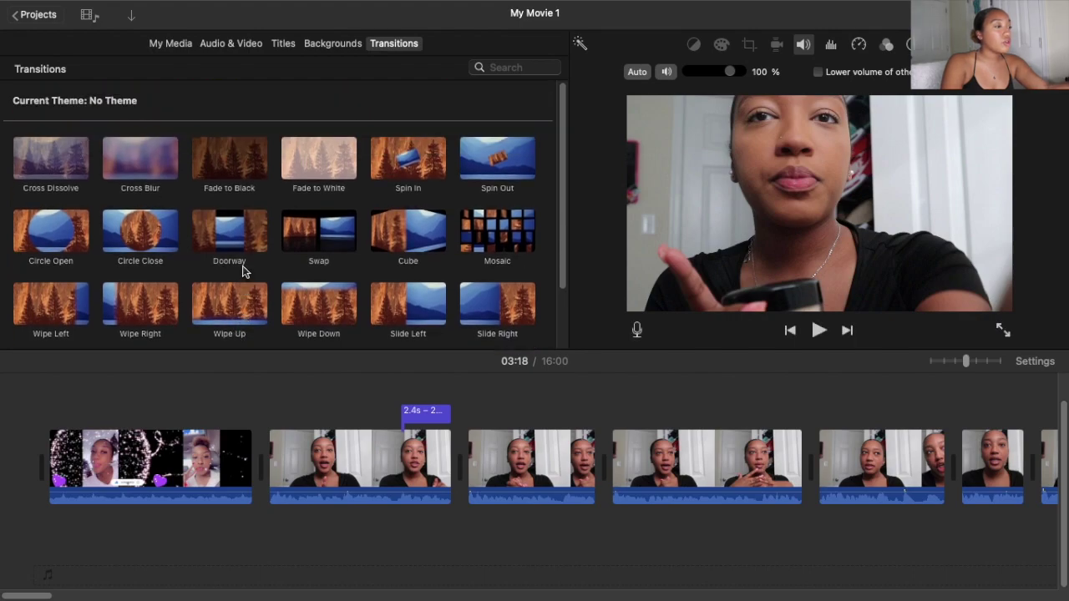
{"action": "scroll", "coordinate": [258, 265], "scroll_direction": "down", "scroll_amount": 3}
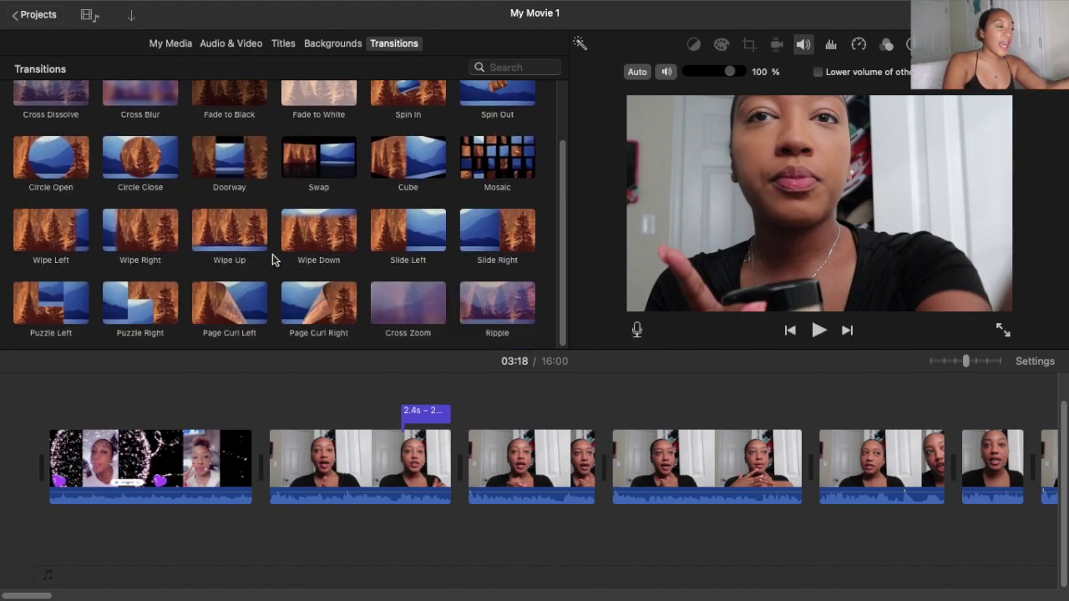
{"action": "scroll", "coordinate": [276, 258], "scroll_direction": "up", "scroll_amount": 1}
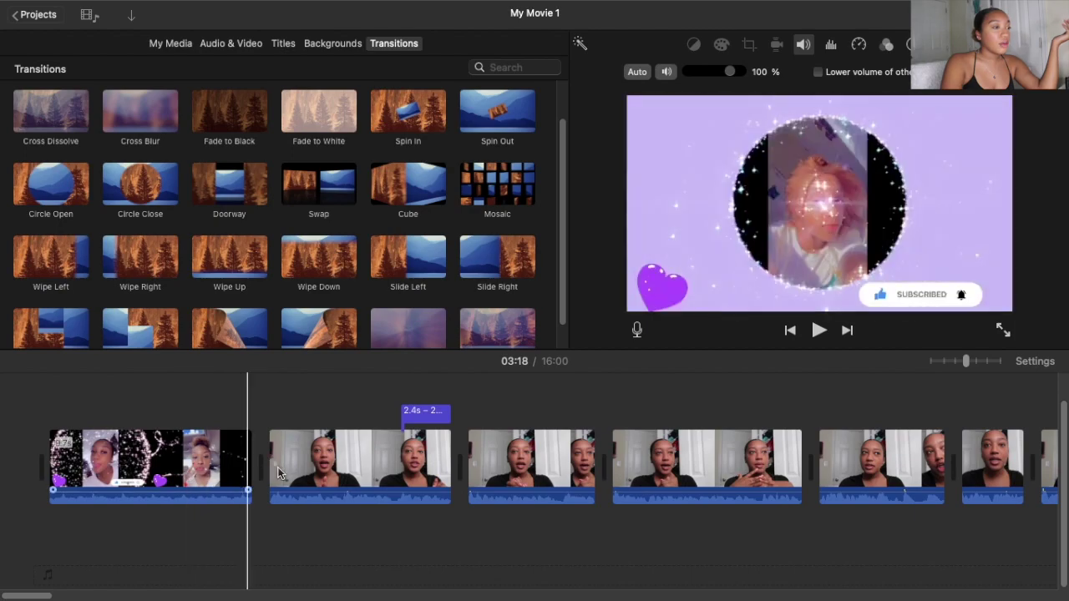
Add a Cross Blur transition between the intro and the first talking clip and play across it.
{"action": "left_click_drag", "start_coordinate": [155, 122], "coordinate": [234, 405]}
{"action": "left_click_drag", "start_coordinate": [243, 456], "coordinate": [242, 472]}
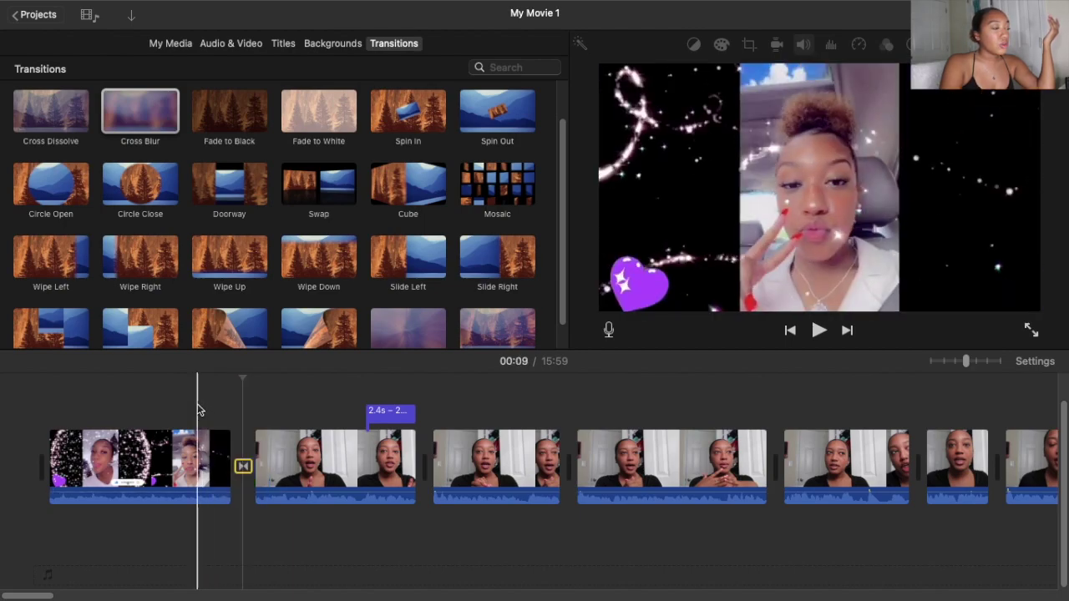
{"action": "key", "text": "space"}
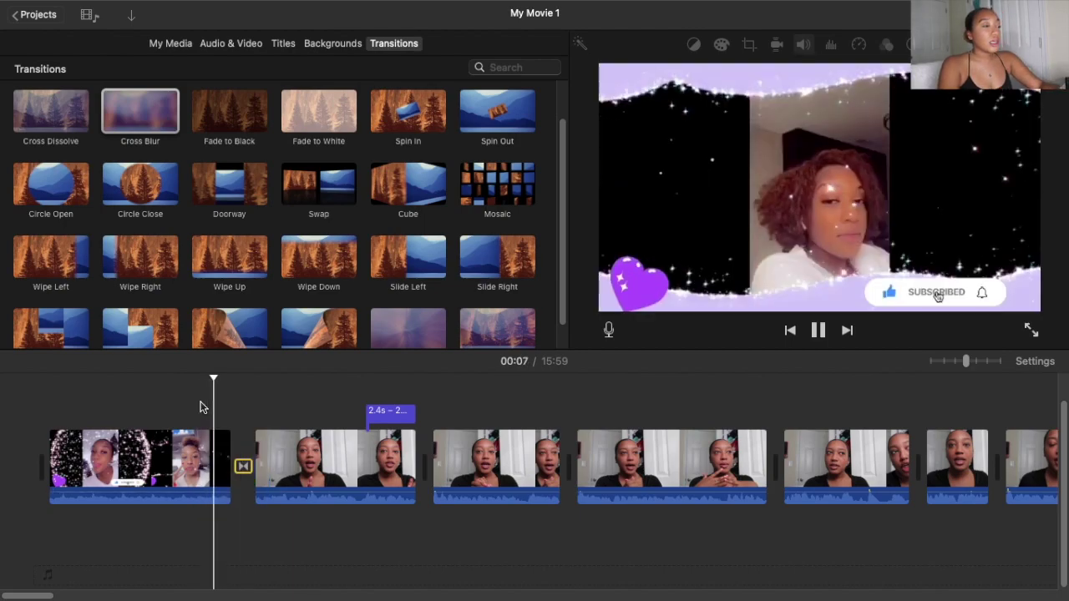
{"action": "key", "text": "space"}
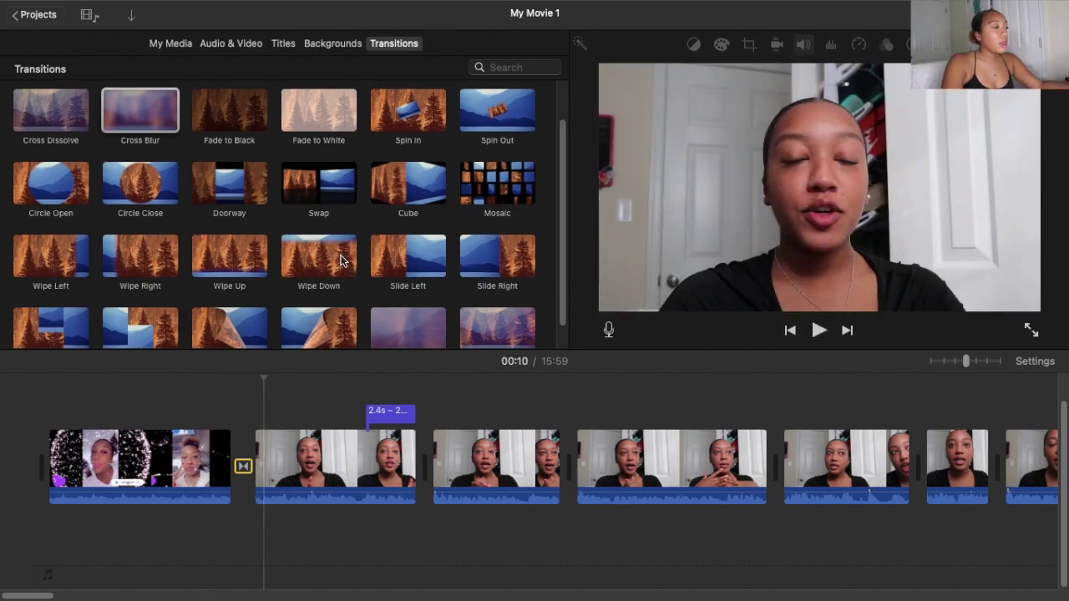
Try the Swap and Wipe Down transitions between the intro and the first talking clip, previewing each one.
{"action": "left_click_drag", "start_coordinate": [317, 193], "coordinate": [241, 469]}
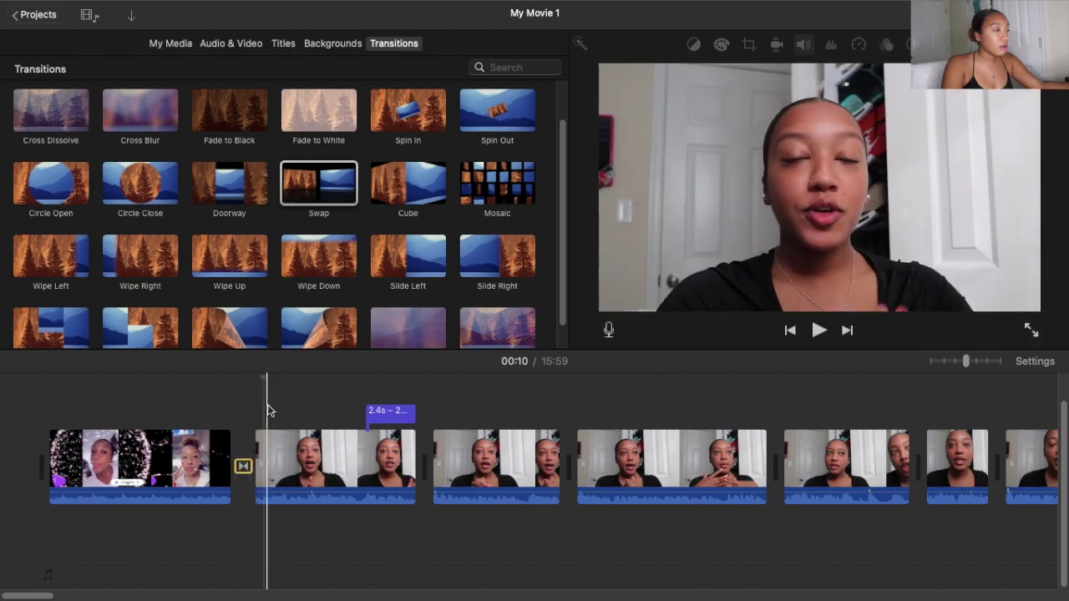
{"action": "key", "text": "space"}
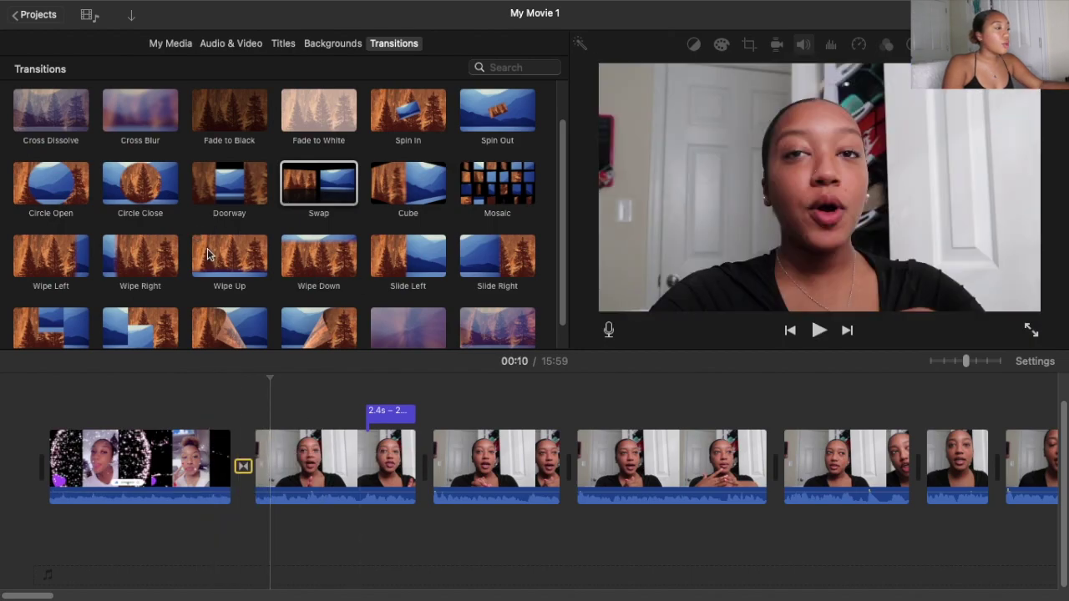
{"action": "left_click_drag", "start_coordinate": [340, 274], "coordinate": [242, 468]}
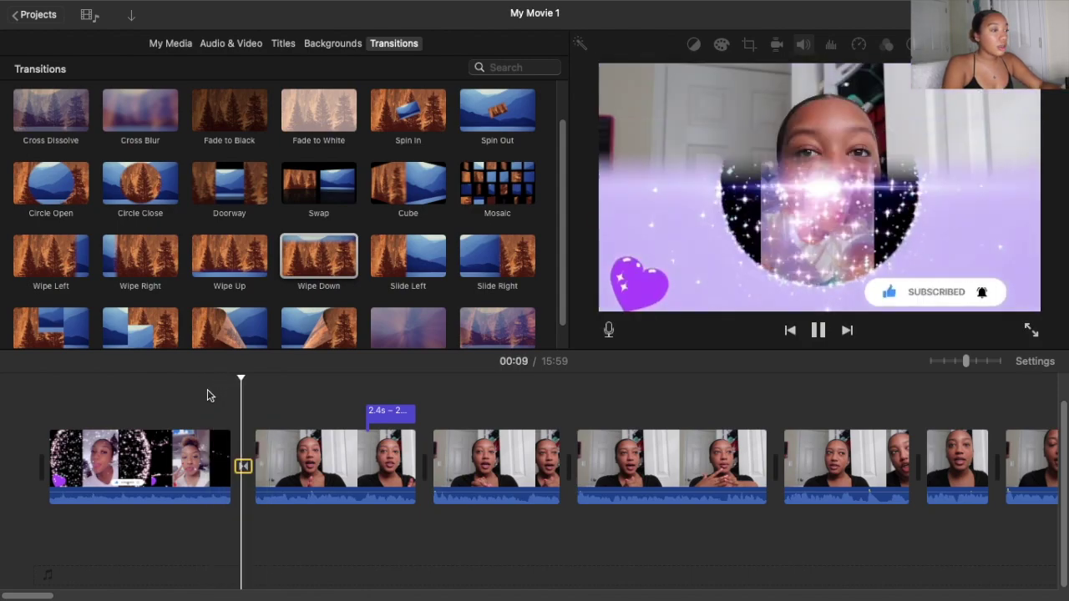
Replace the transition after the intro with Page Curl Right and play across it.
{"action": "scroll", "coordinate": [369, 288], "scroll_direction": "down", "scroll_amount": 2}
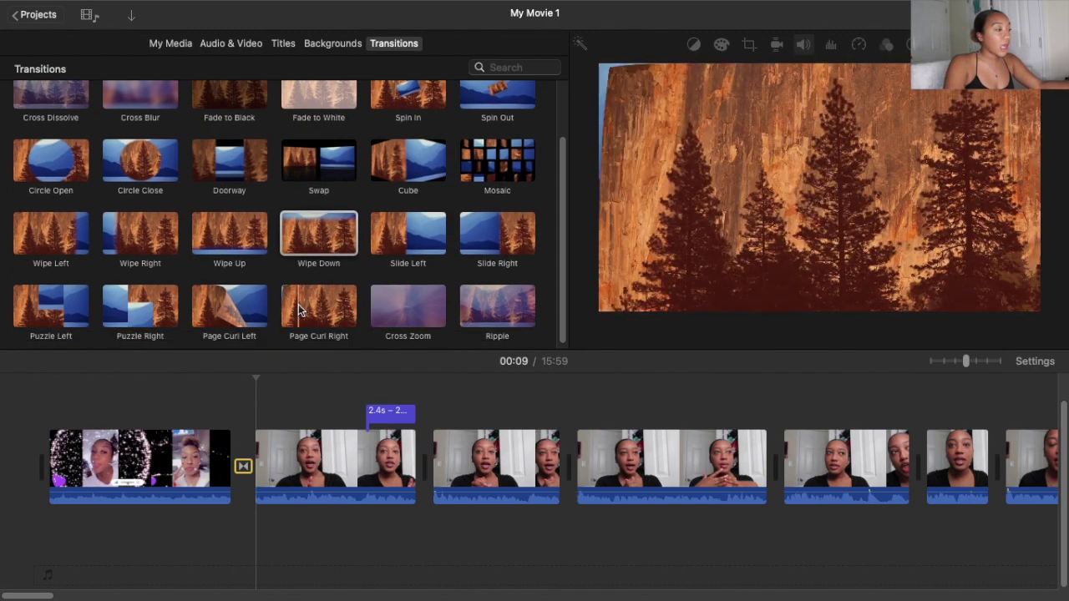
{"action": "left_click_drag", "start_coordinate": [303, 314], "coordinate": [236, 472]}
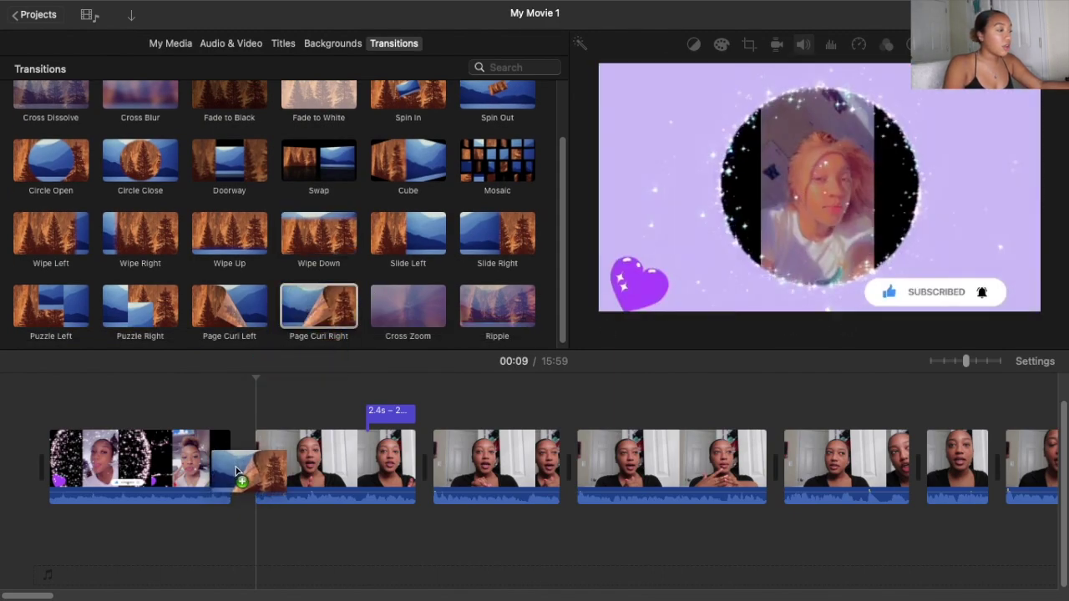
{"action": "key", "text": "space"}
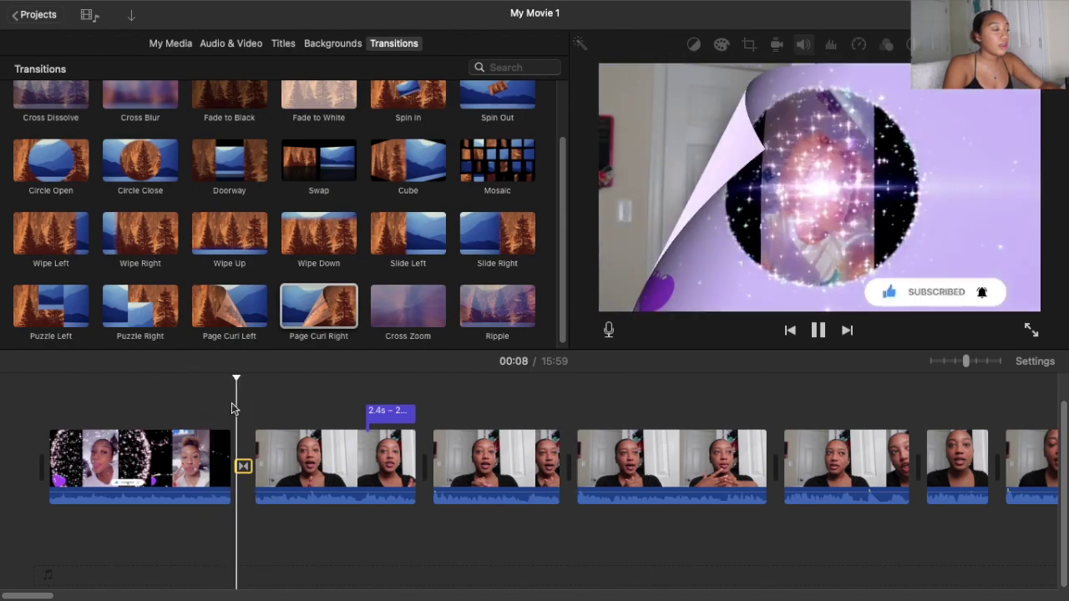